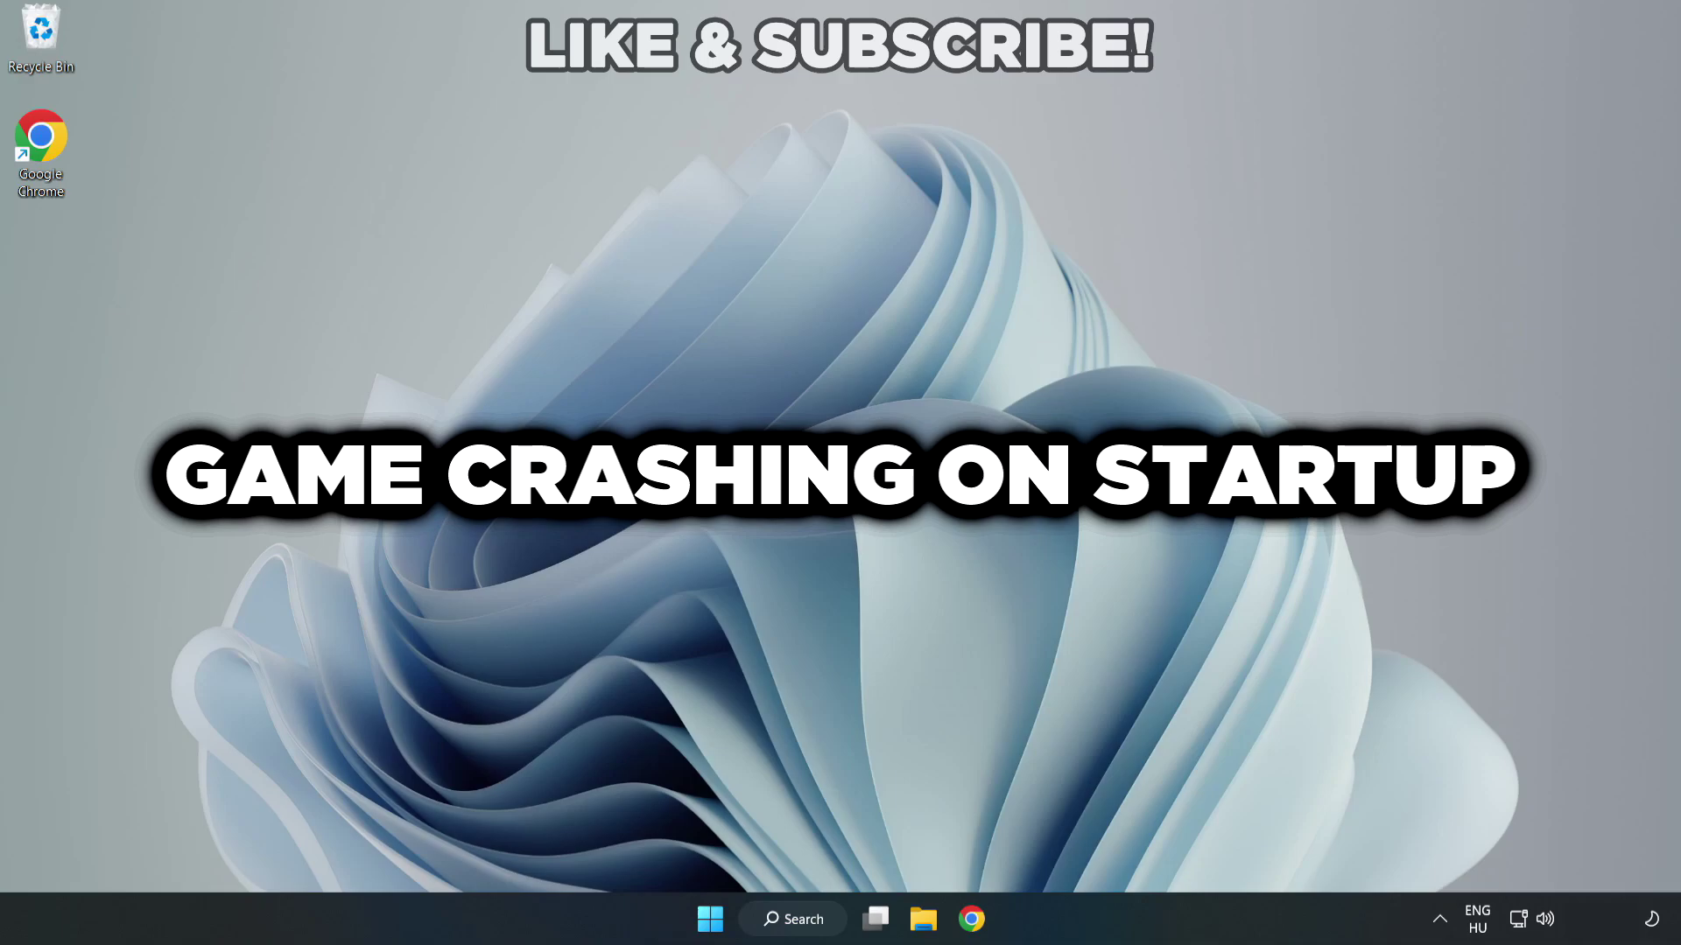
Step: Search for 'device manager' and open Device Manager from the best match
{"action": "left_click", "coordinate": [804, 924]}
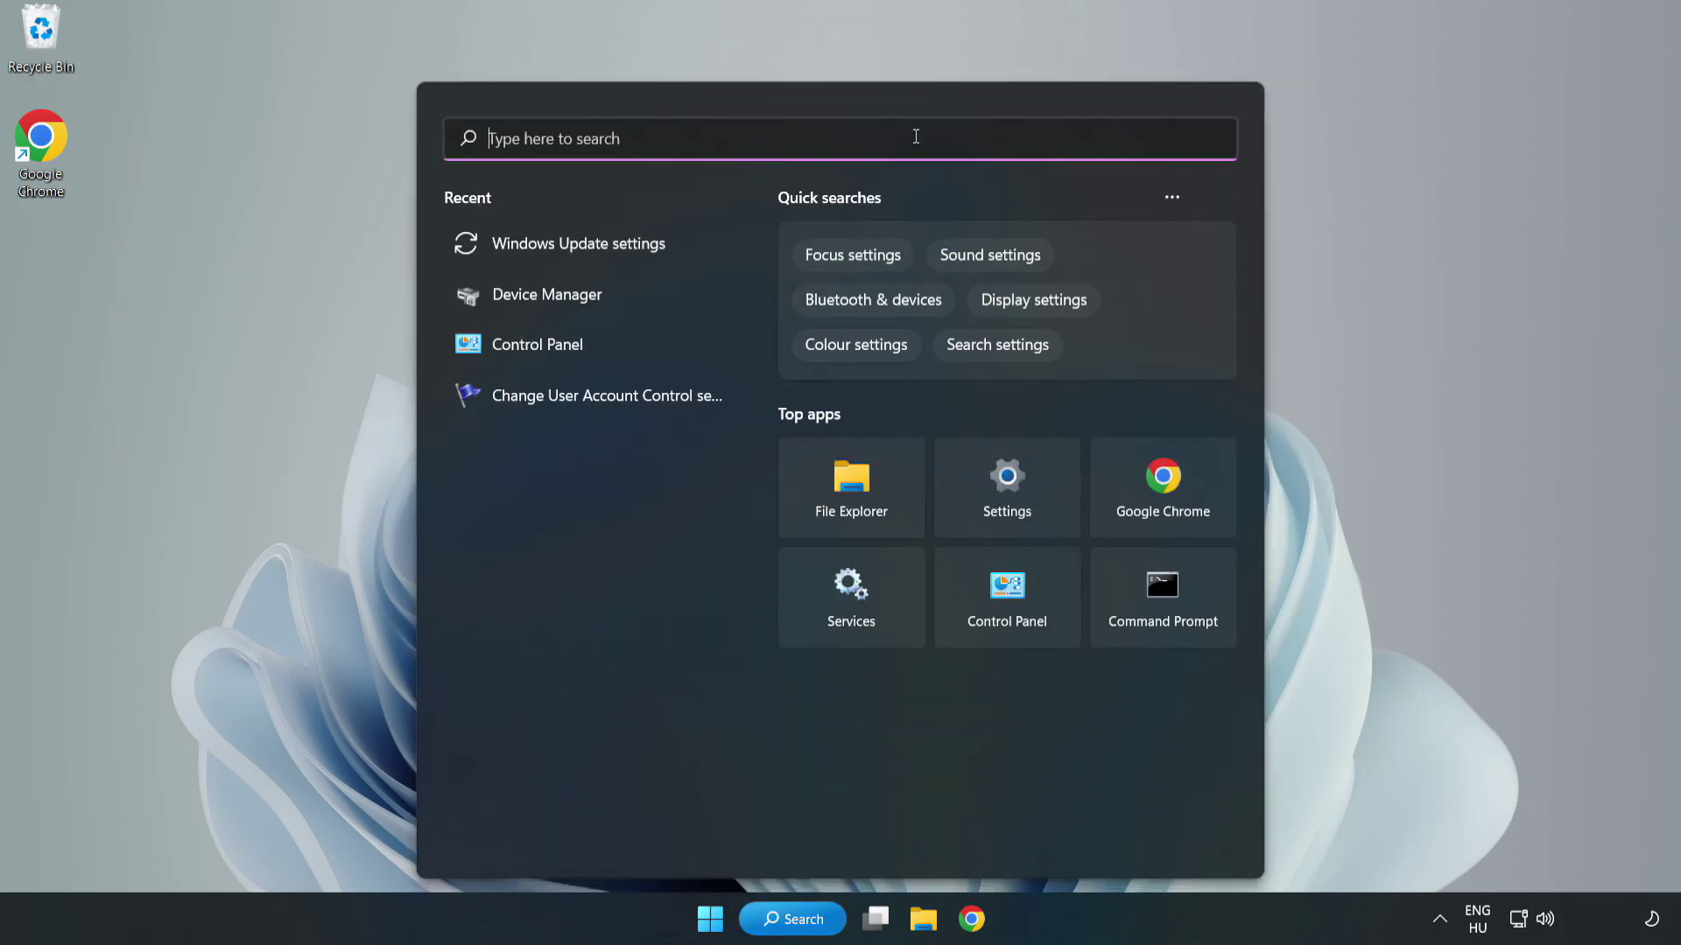
{"action": "type", "text": "devi"}
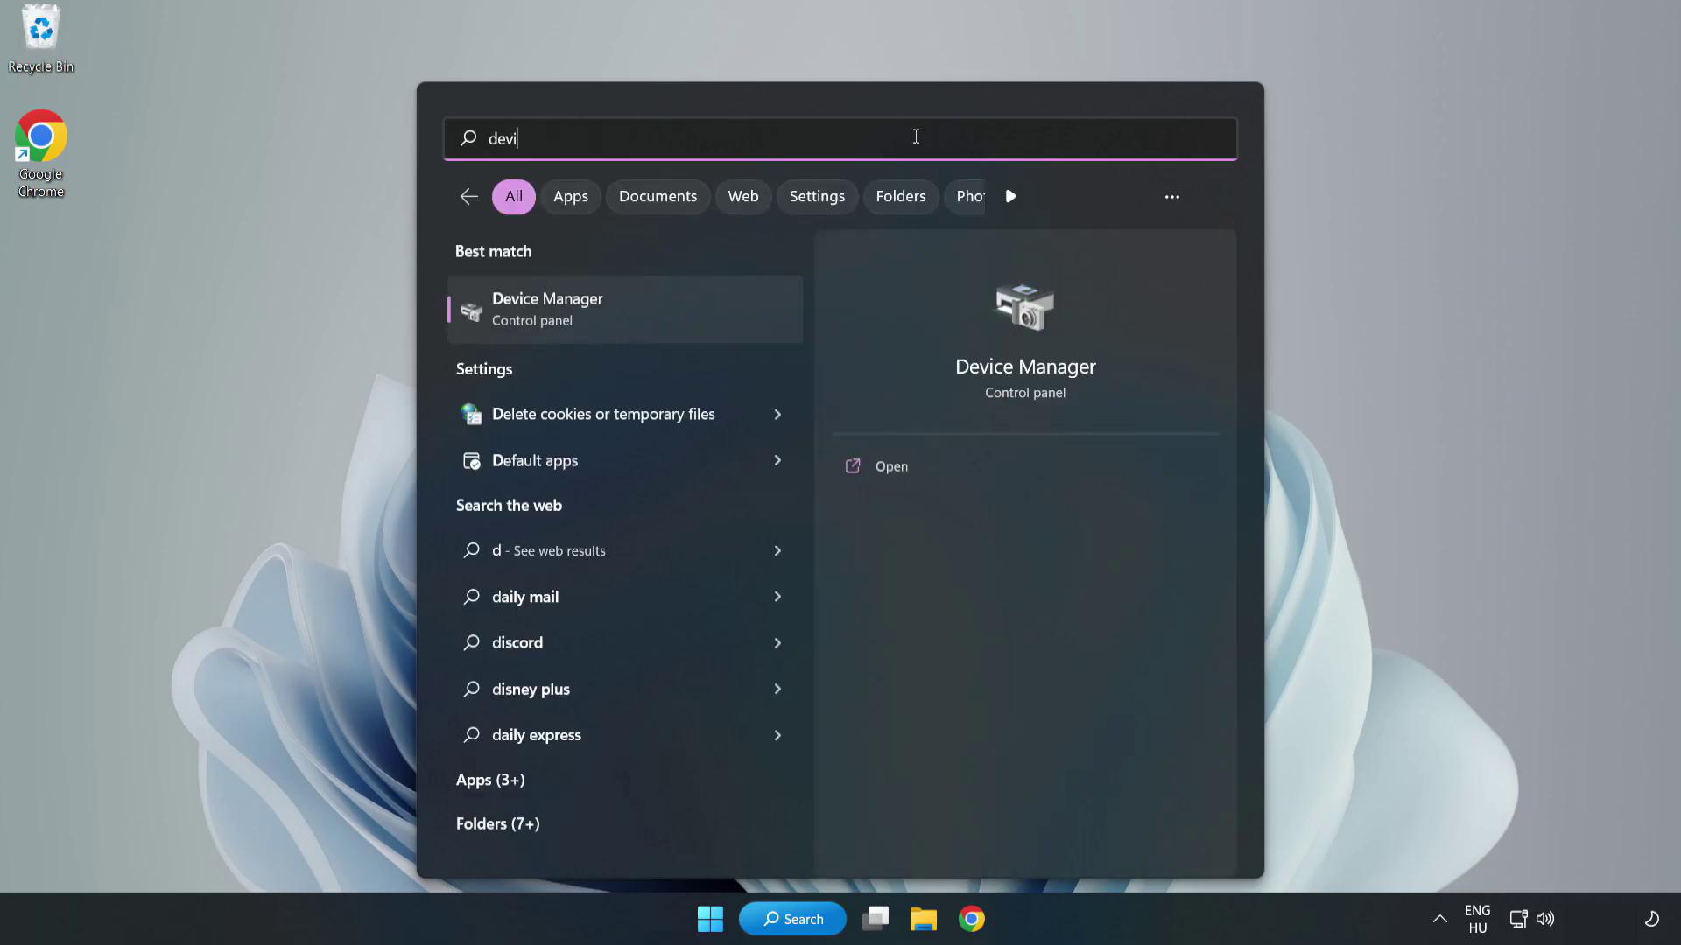
{"action": "type", "text": "ce manager"}
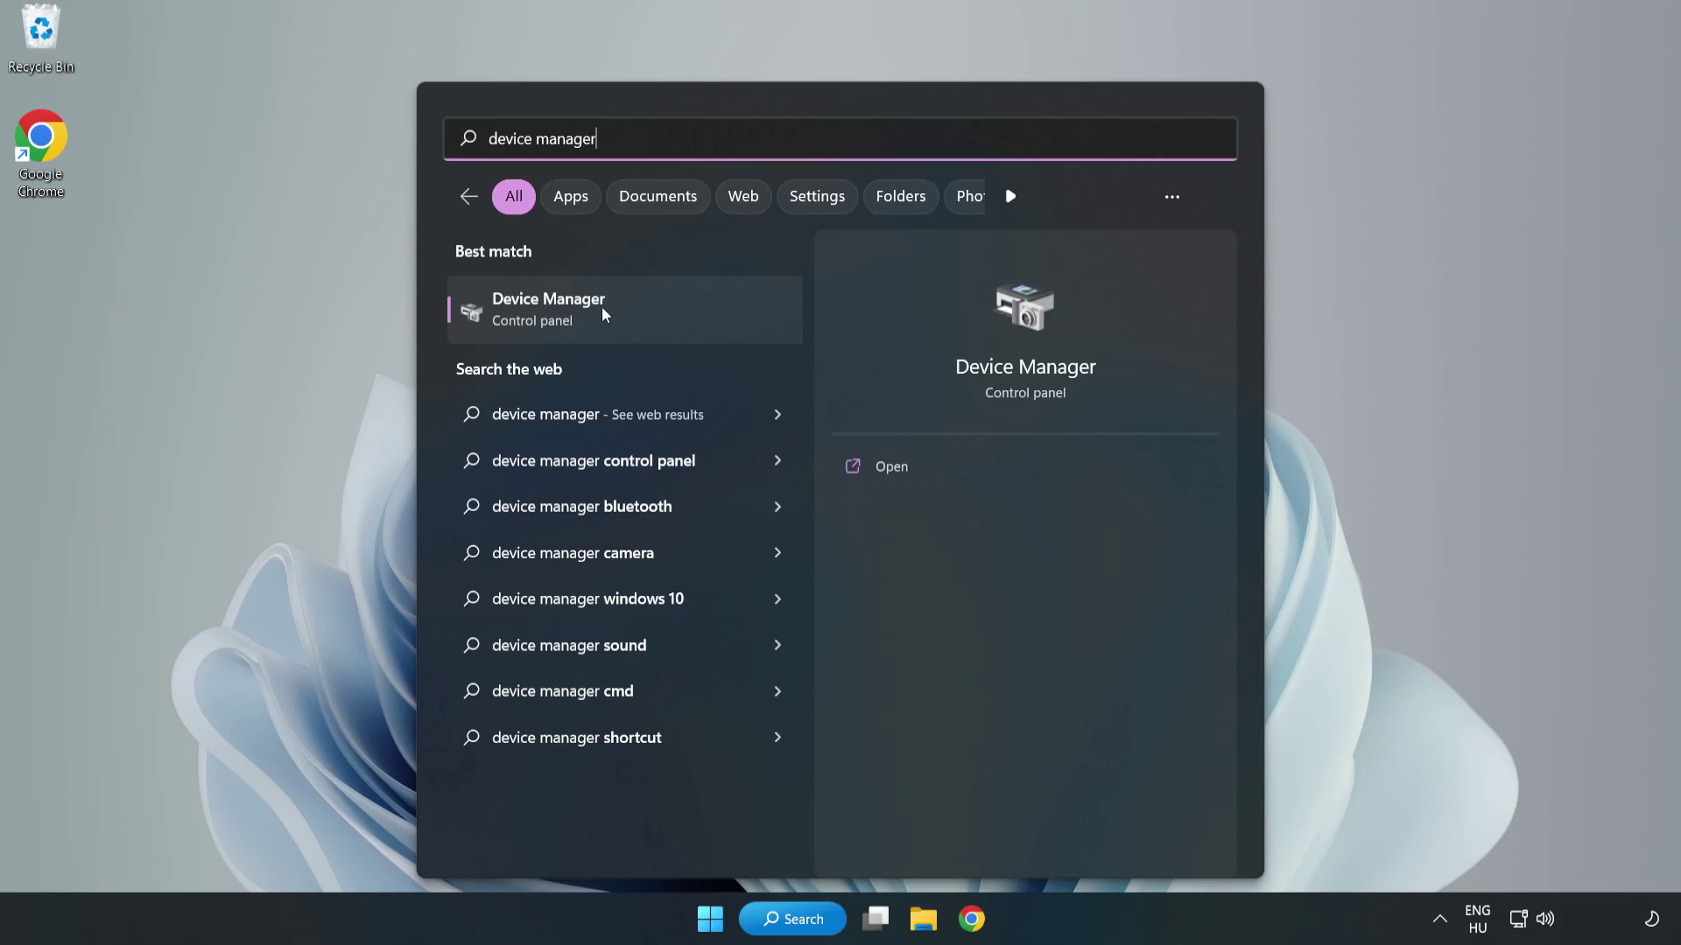
{"action": "left_click", "coordinate": [627, 324]}
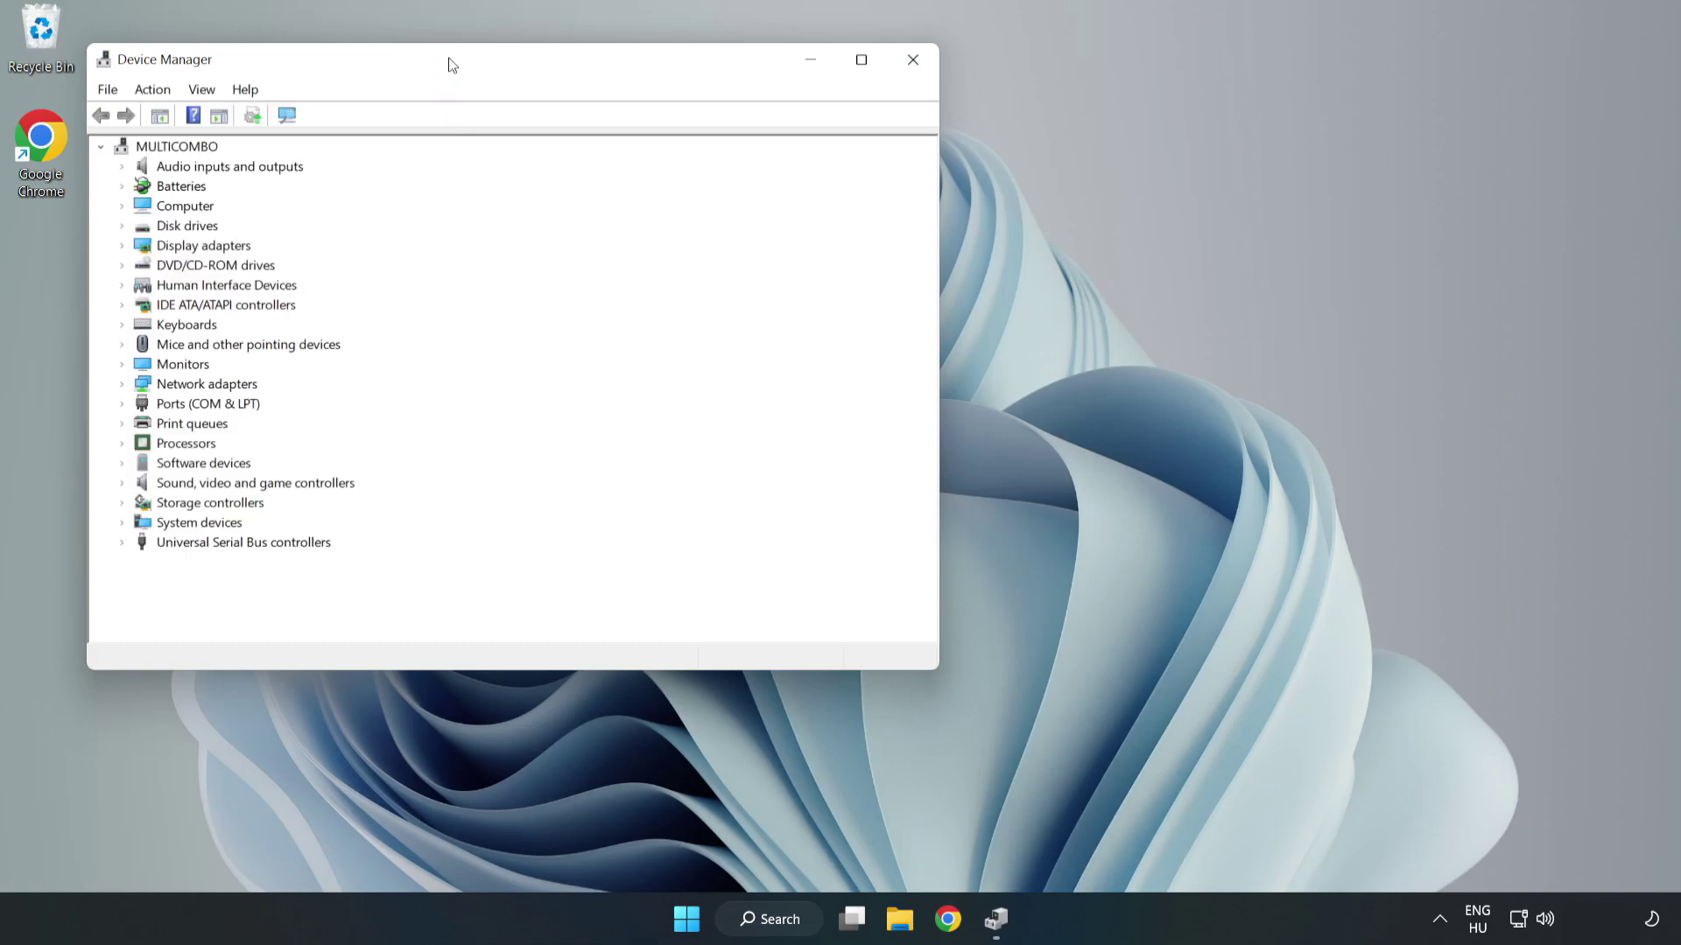
Step: Confirm the VMware SVGA 3D display driver is current via automatic search, then close Device Manager
{"action": "left_click_drag", "start_coordinate": [449, 65], "coordinate": [748, 151]}
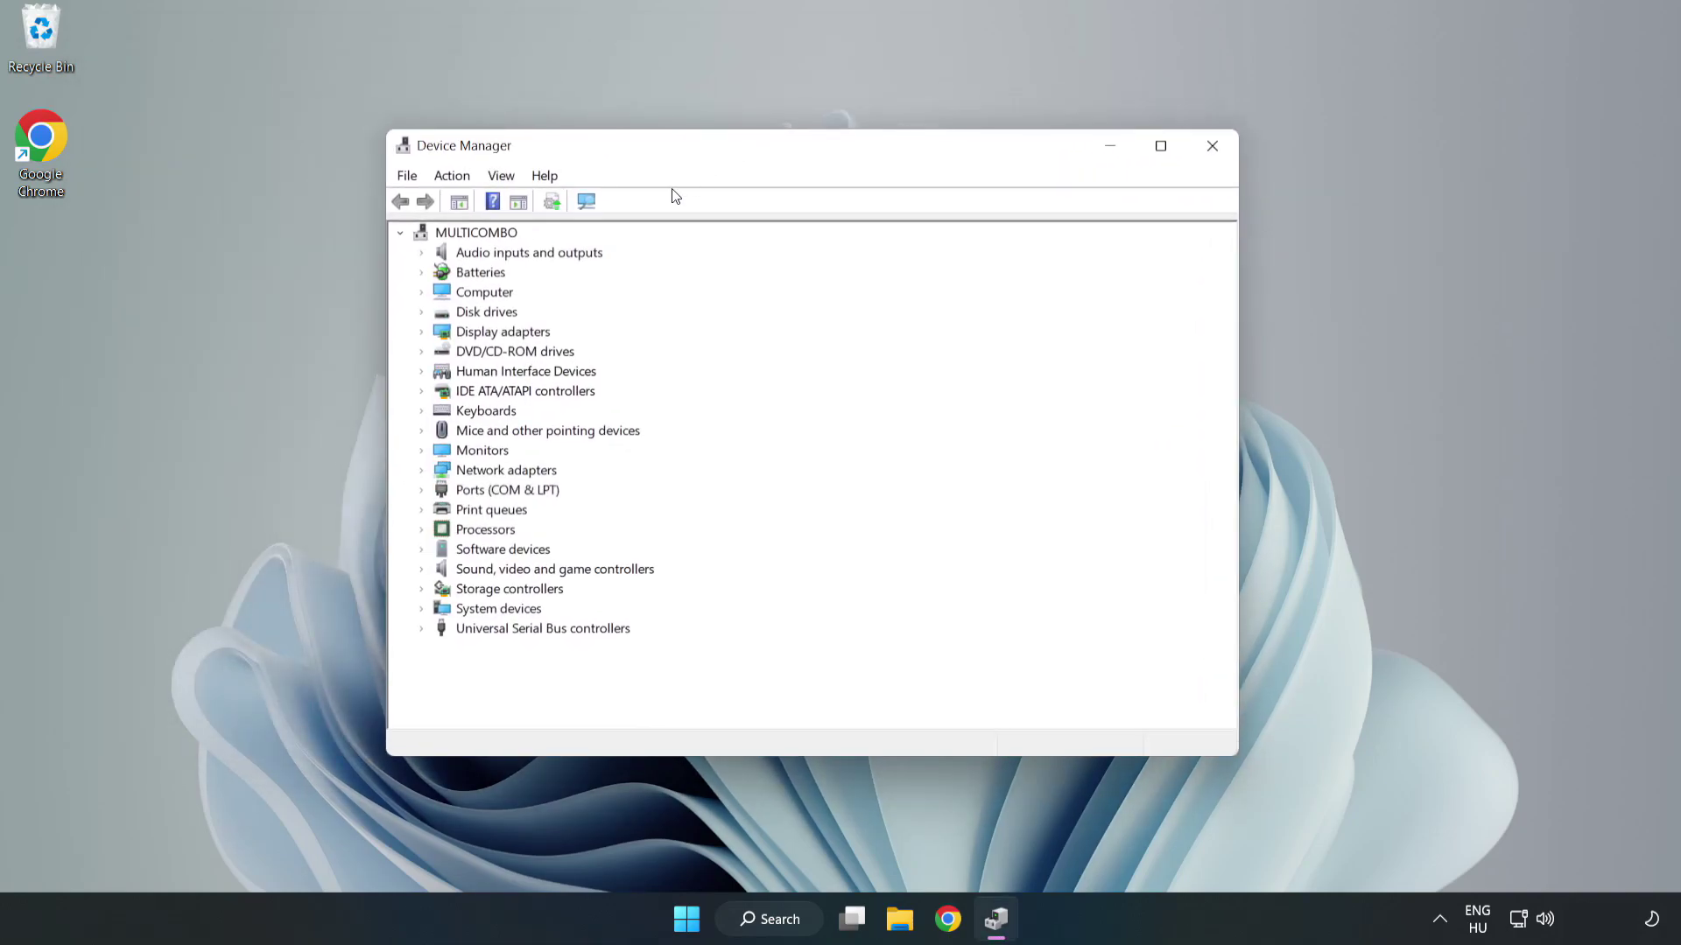
{"action": "left_click", "coordinate": [450, 333]}
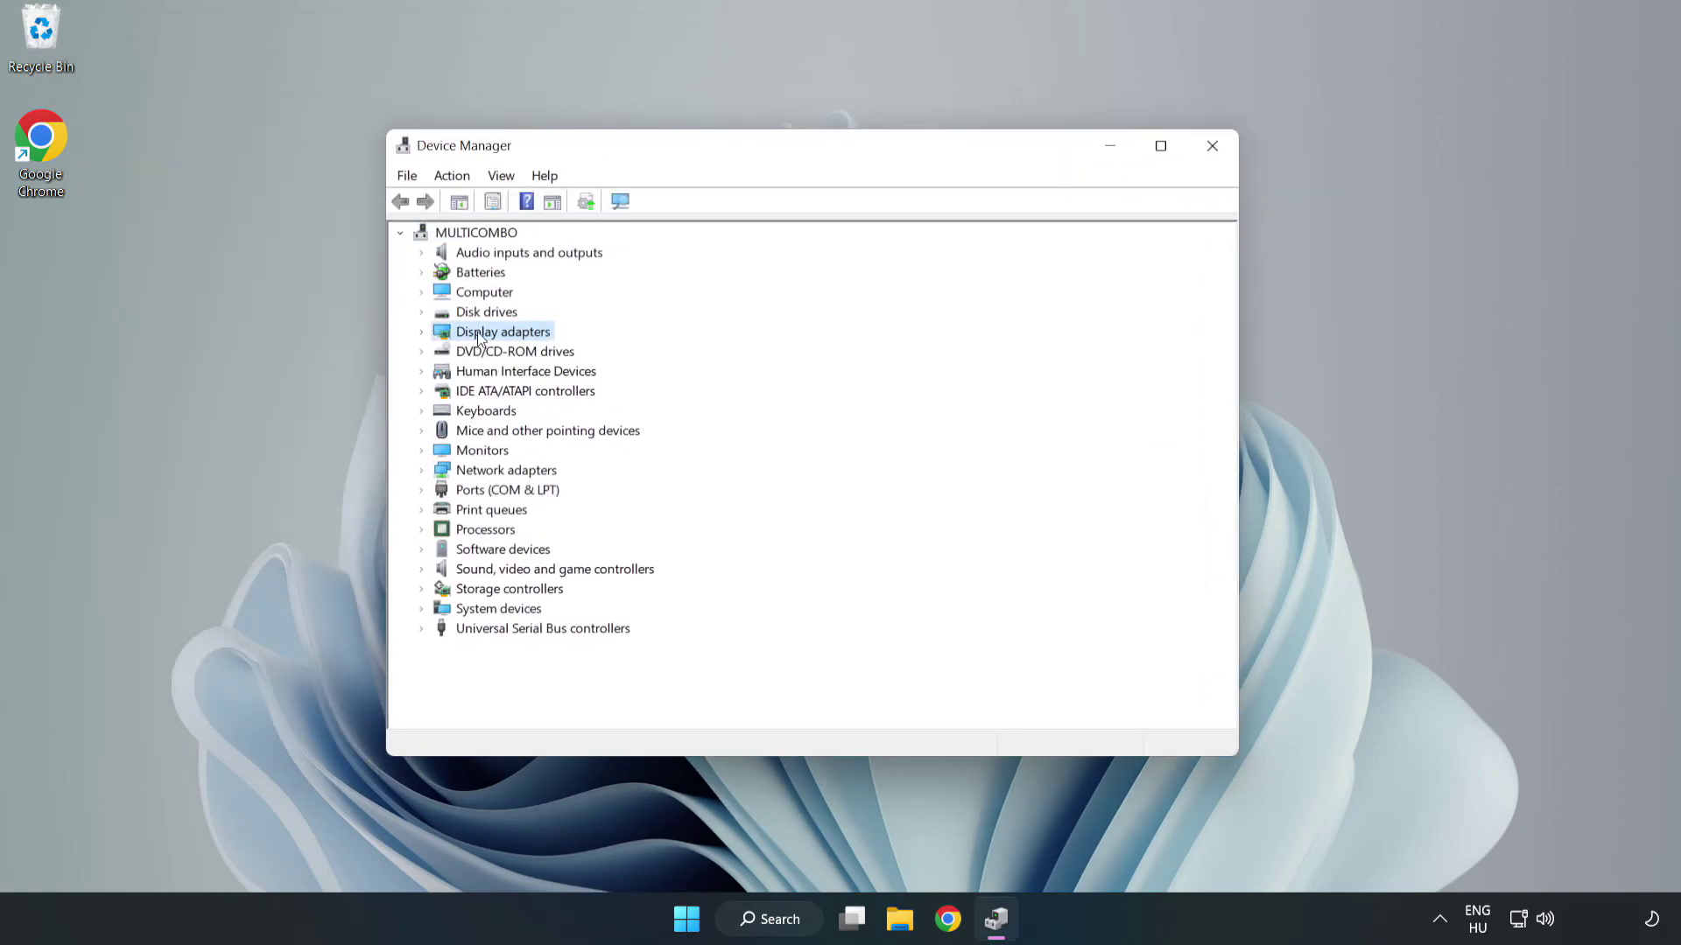
{"action": "left_click", "coordinate": [421, 332]}
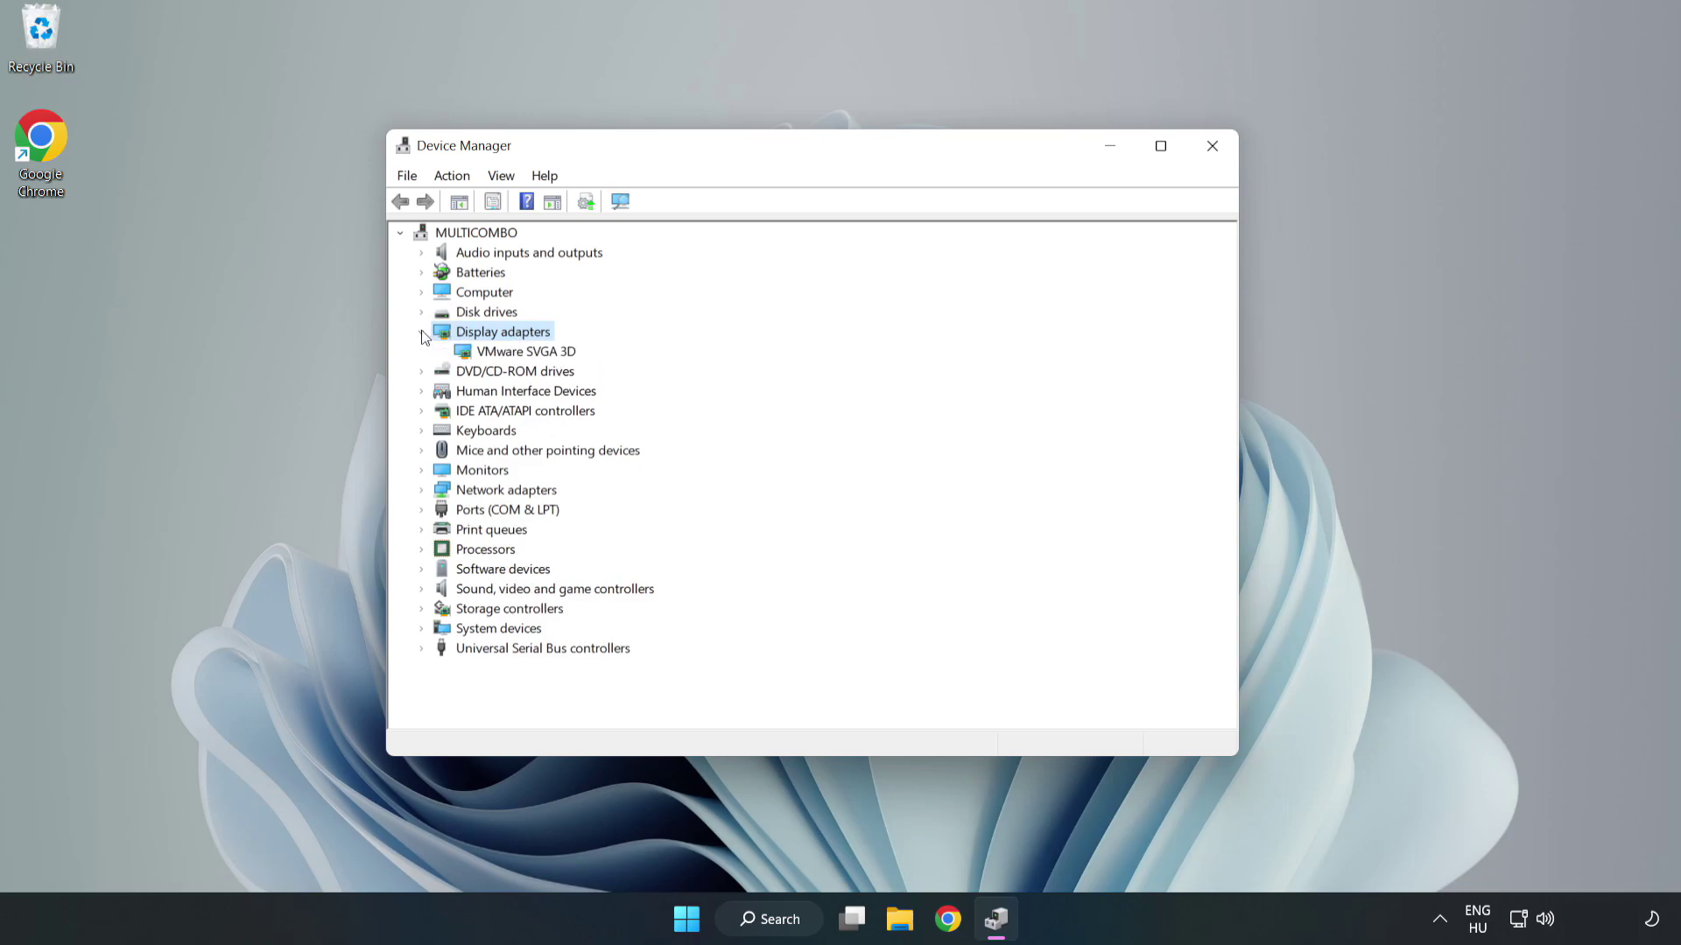
{"action": "left_click", "coordinate": [464, 355]}
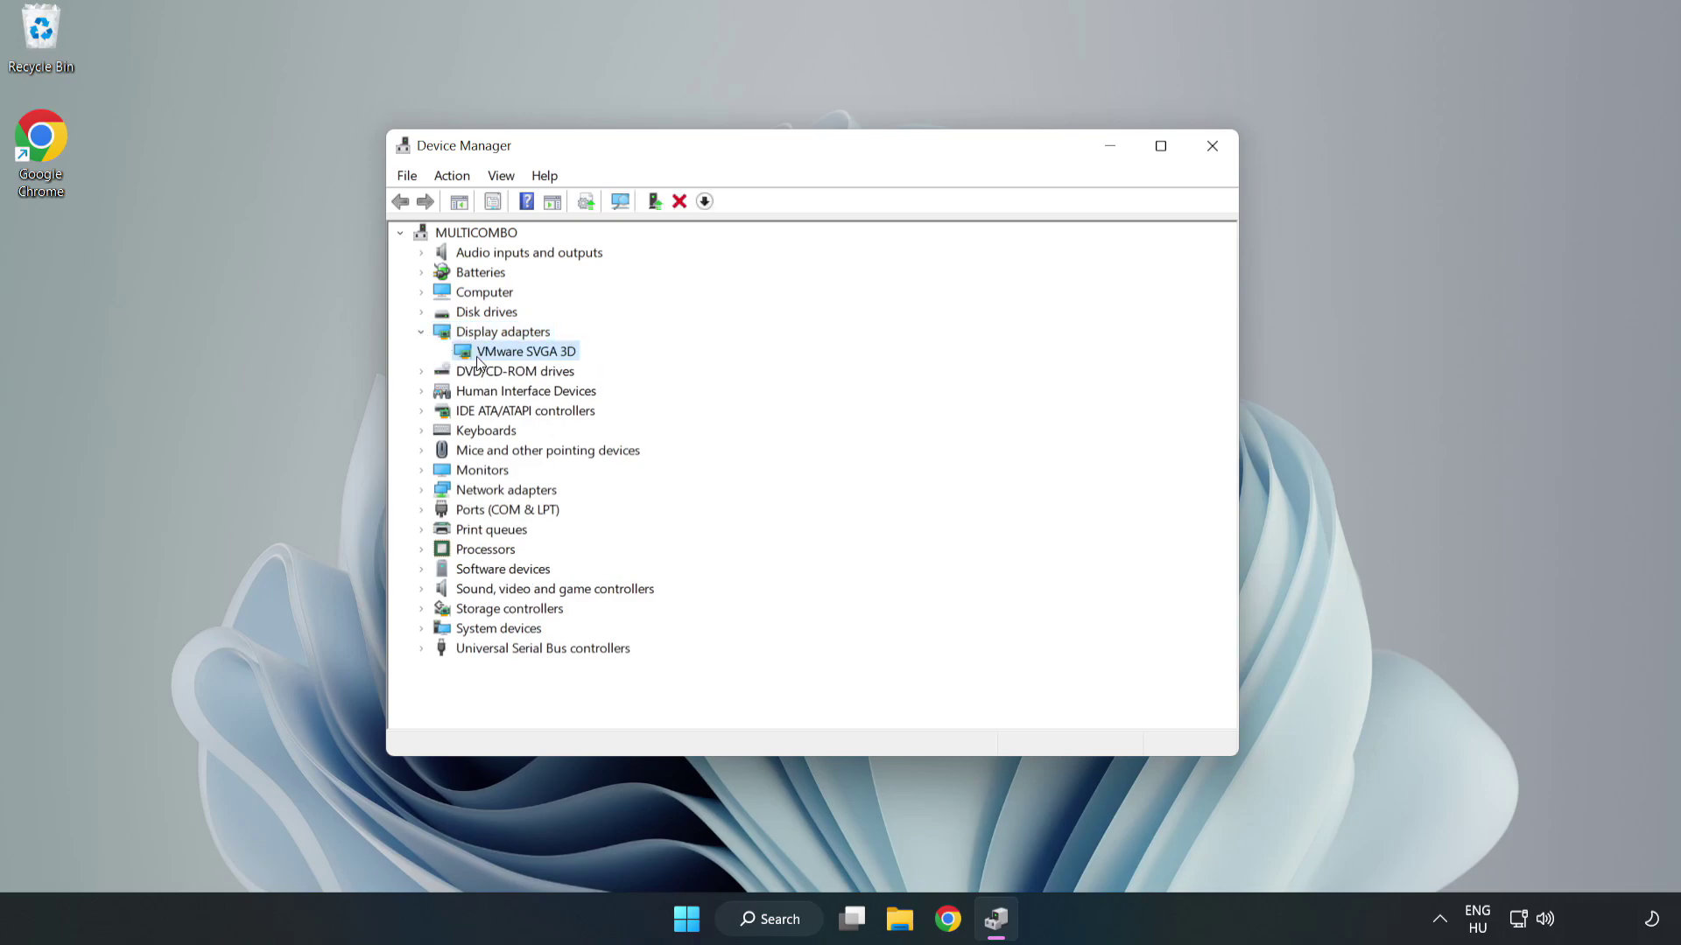
{"action": "right_click", "coordinate": [521, 352]}
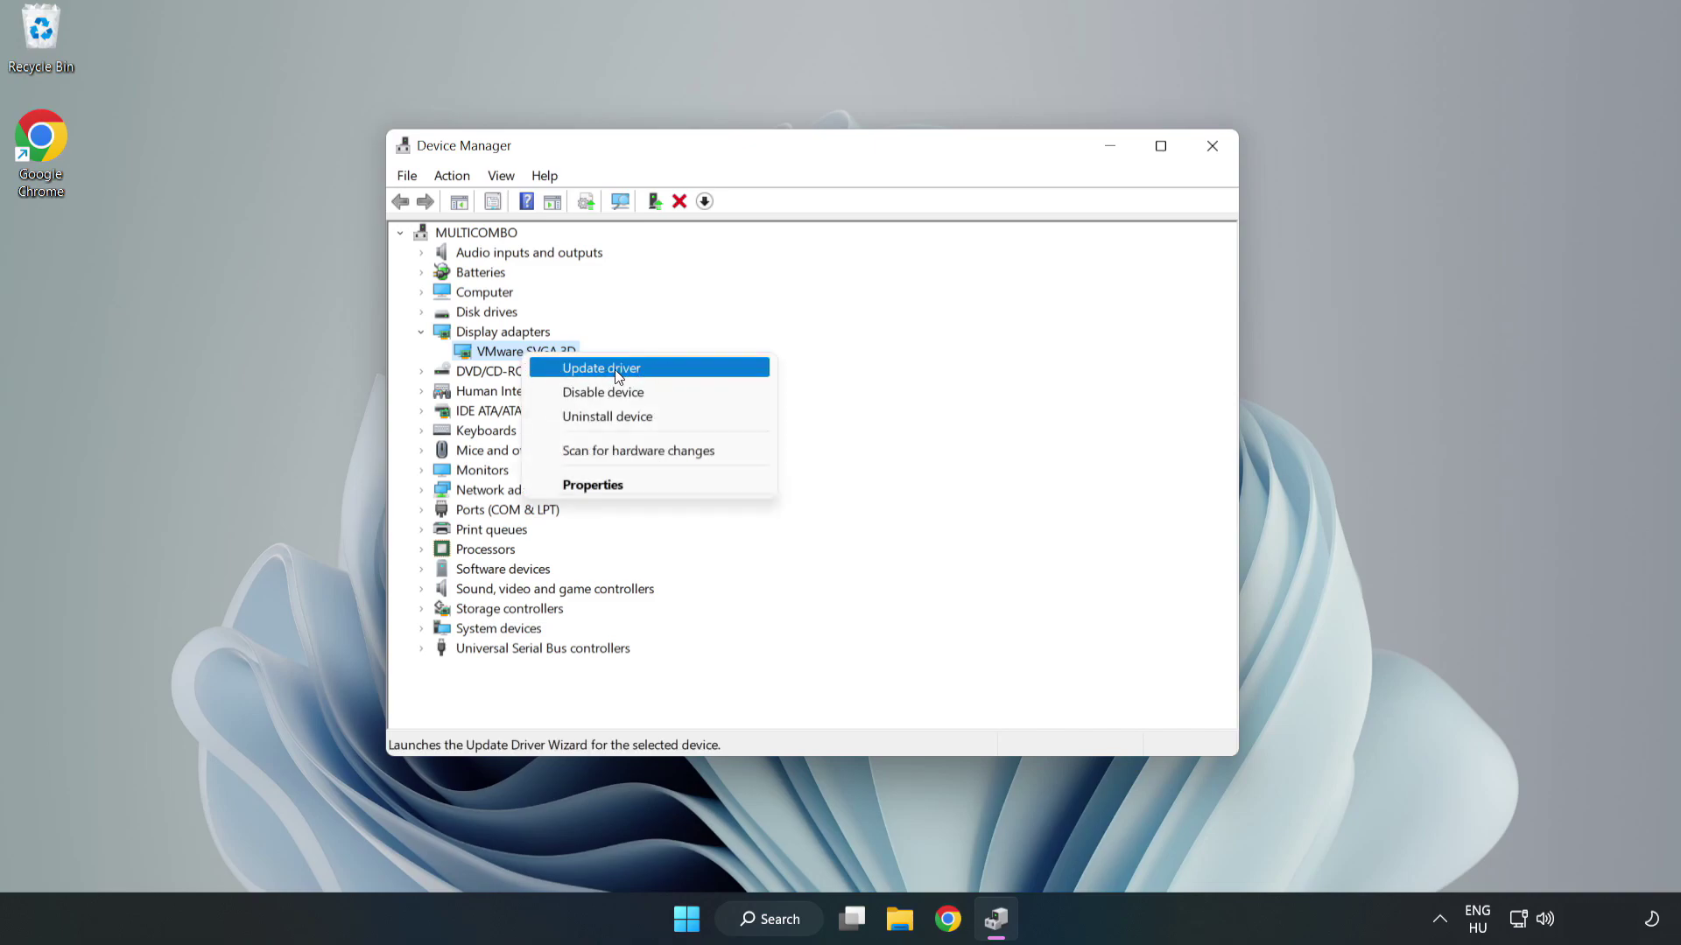
{"action": "left_click", "coordinate": [652, 377]}
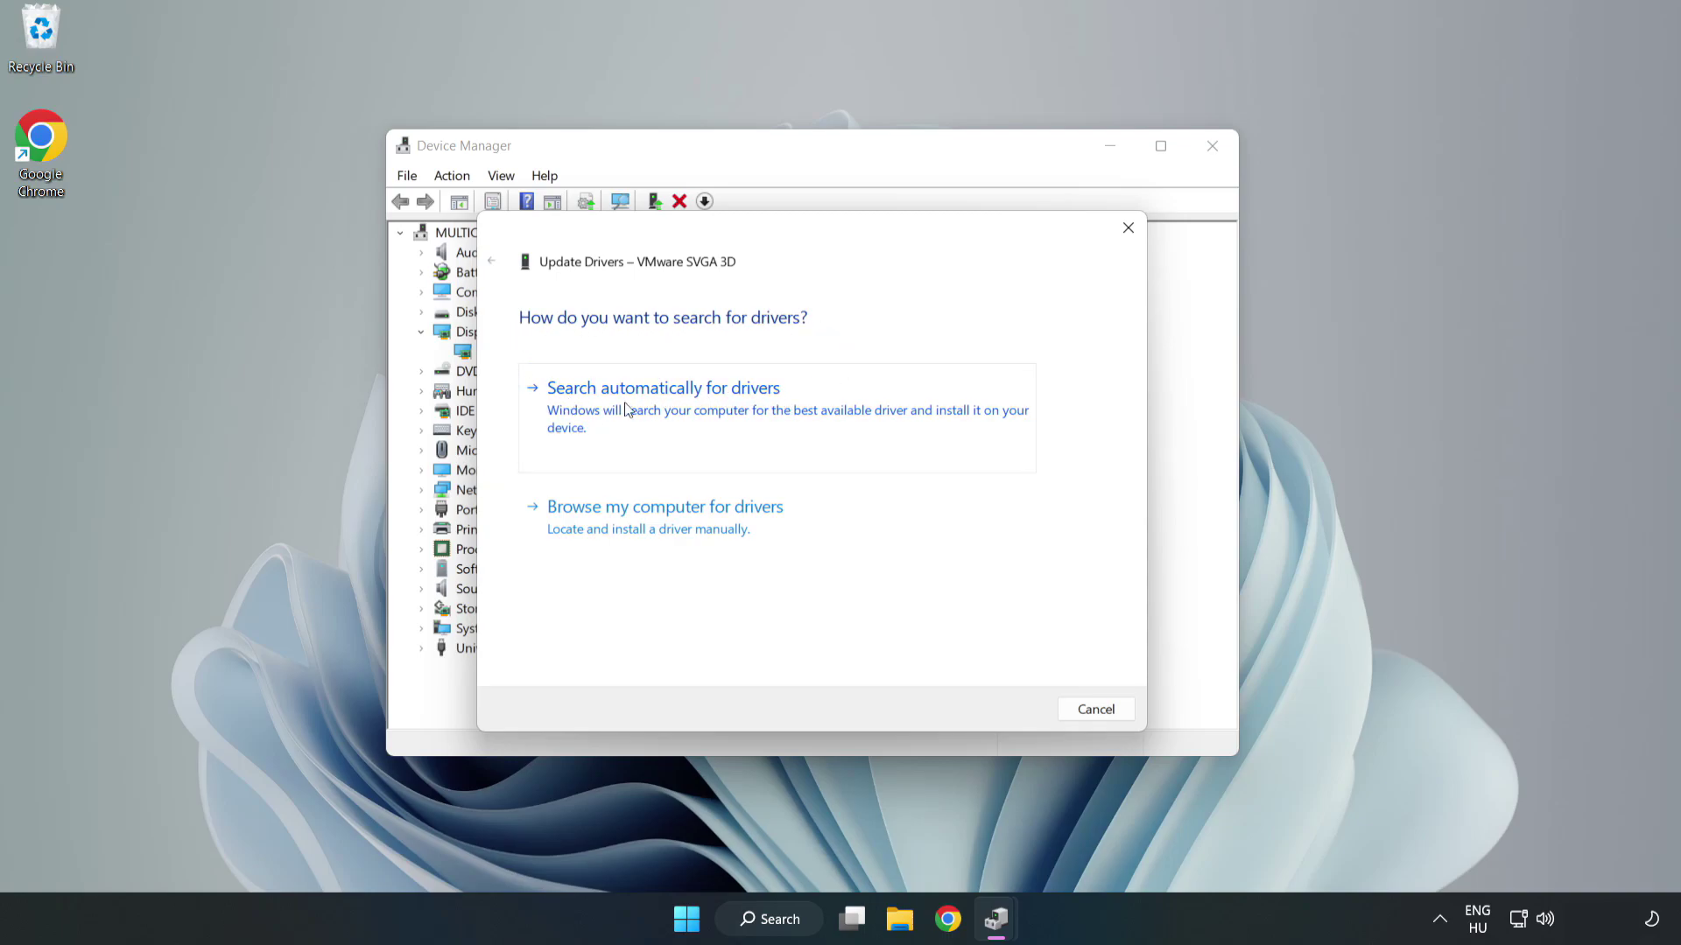
{"action": "left_click", "coordinate": [668, 409]}
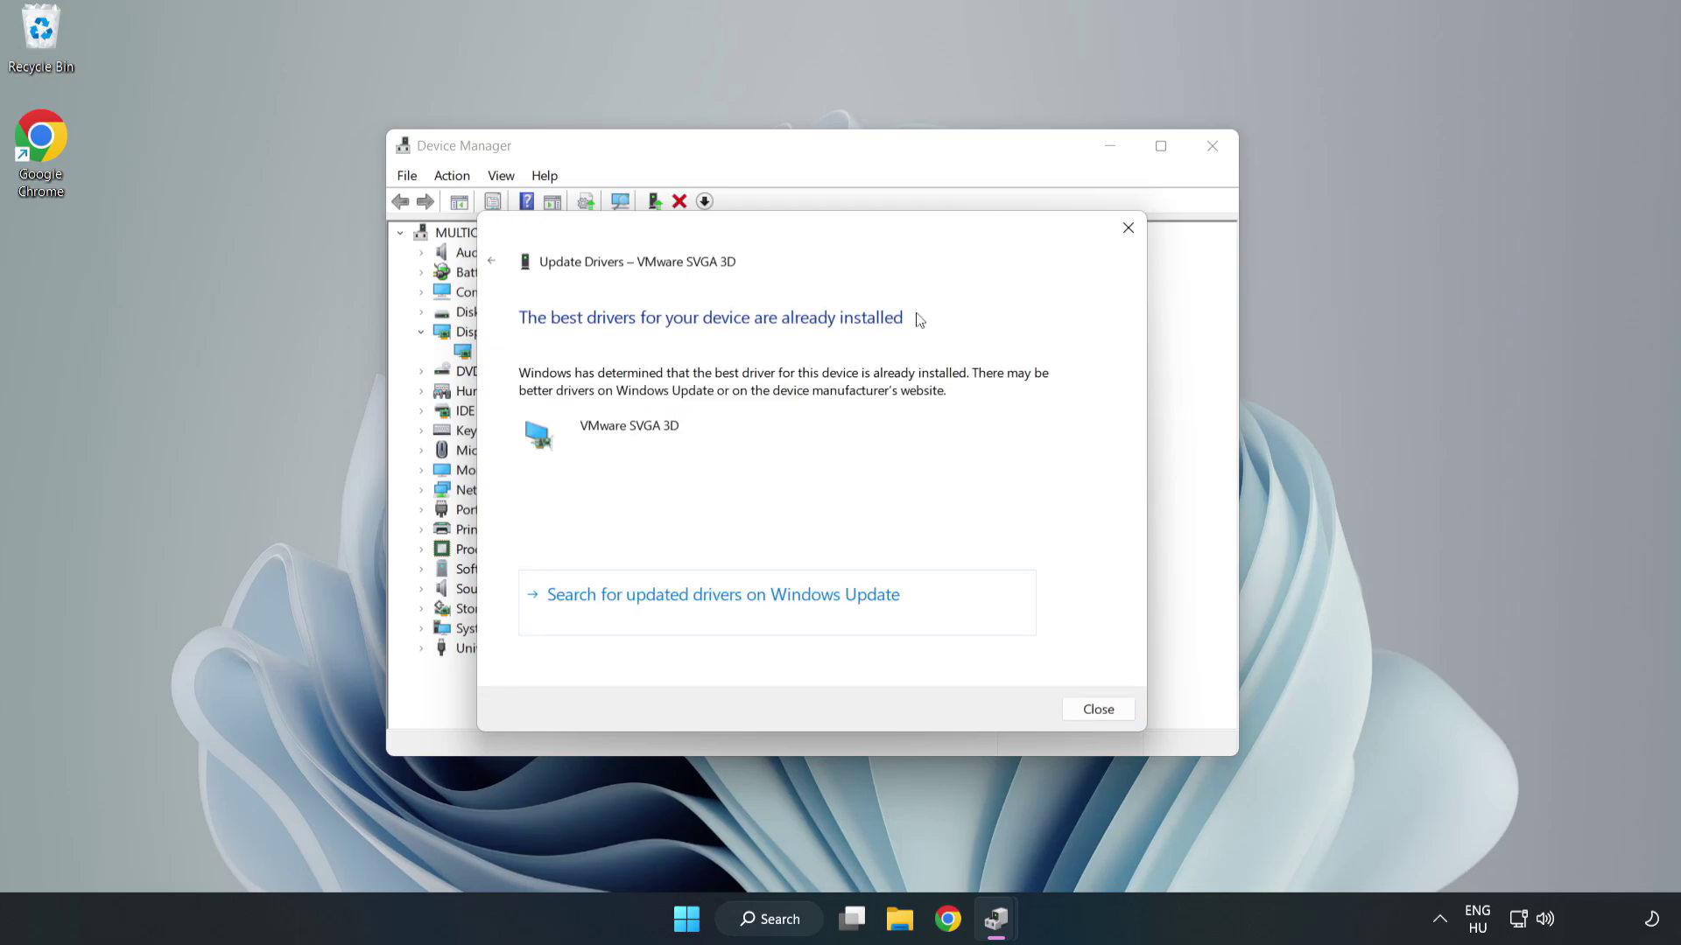
{"action": "left_click", "coordinate": [1097, 710]}
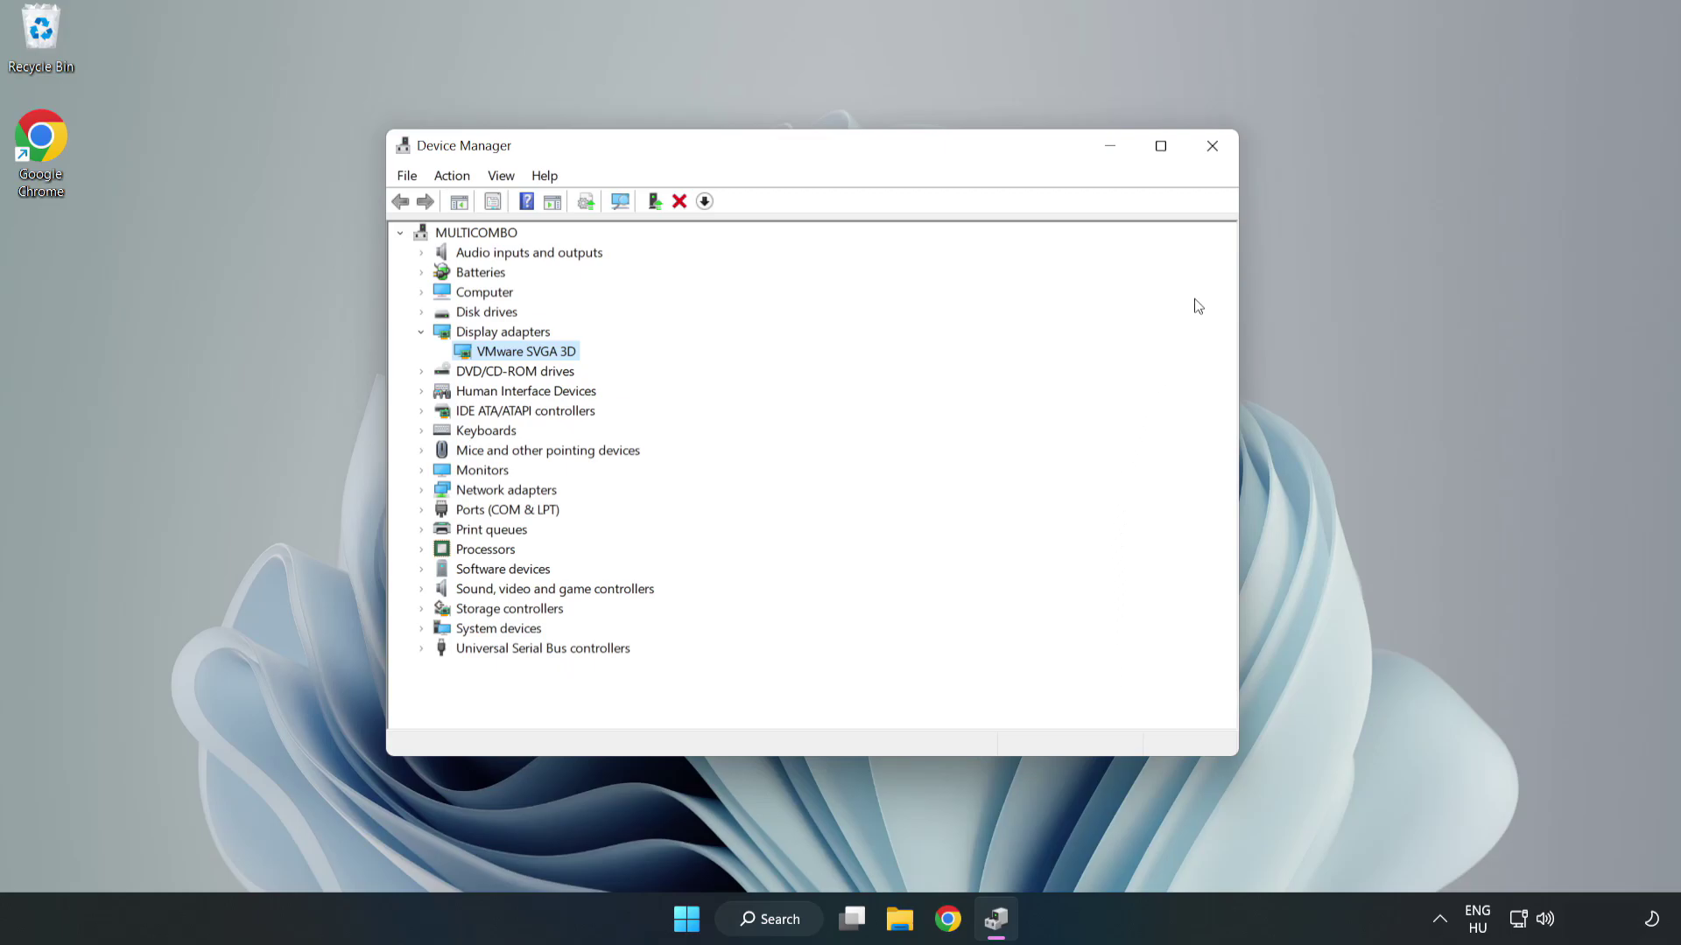
{"action": "left_click", "coordinate": [1213, 151]}
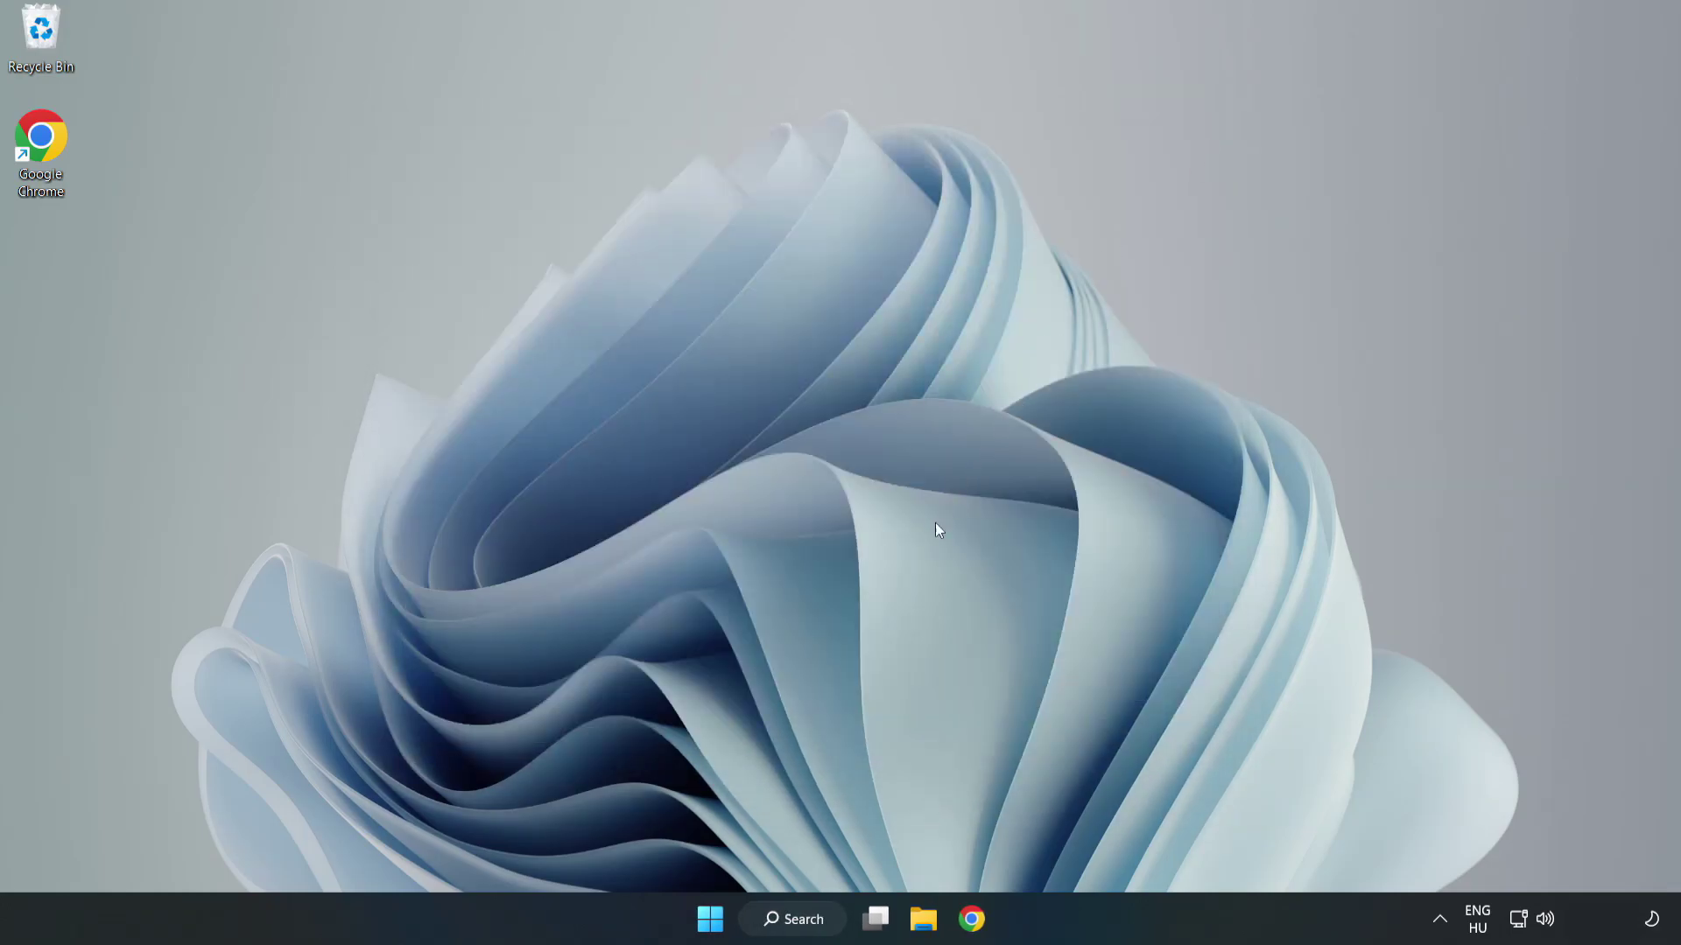
Step: Open Windows Update from an 'updates' search, check for updates, then close Settings
{"action": "left_click", "coordinate": [797, 920]}
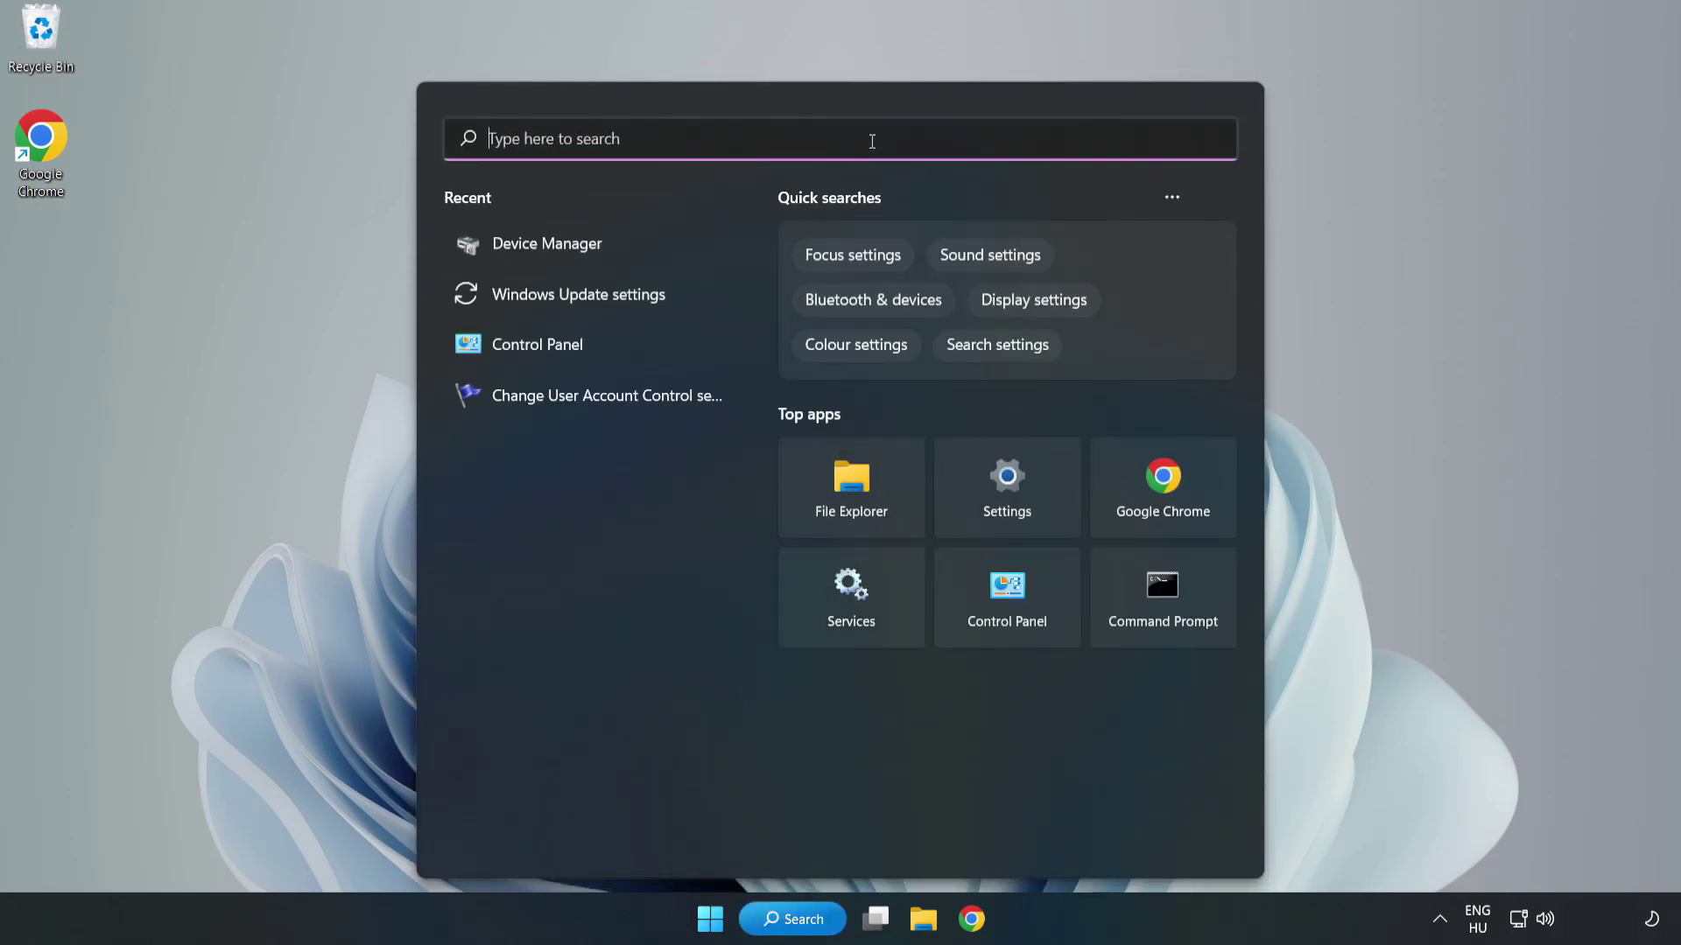
{"action": "type", "text": "updates"}
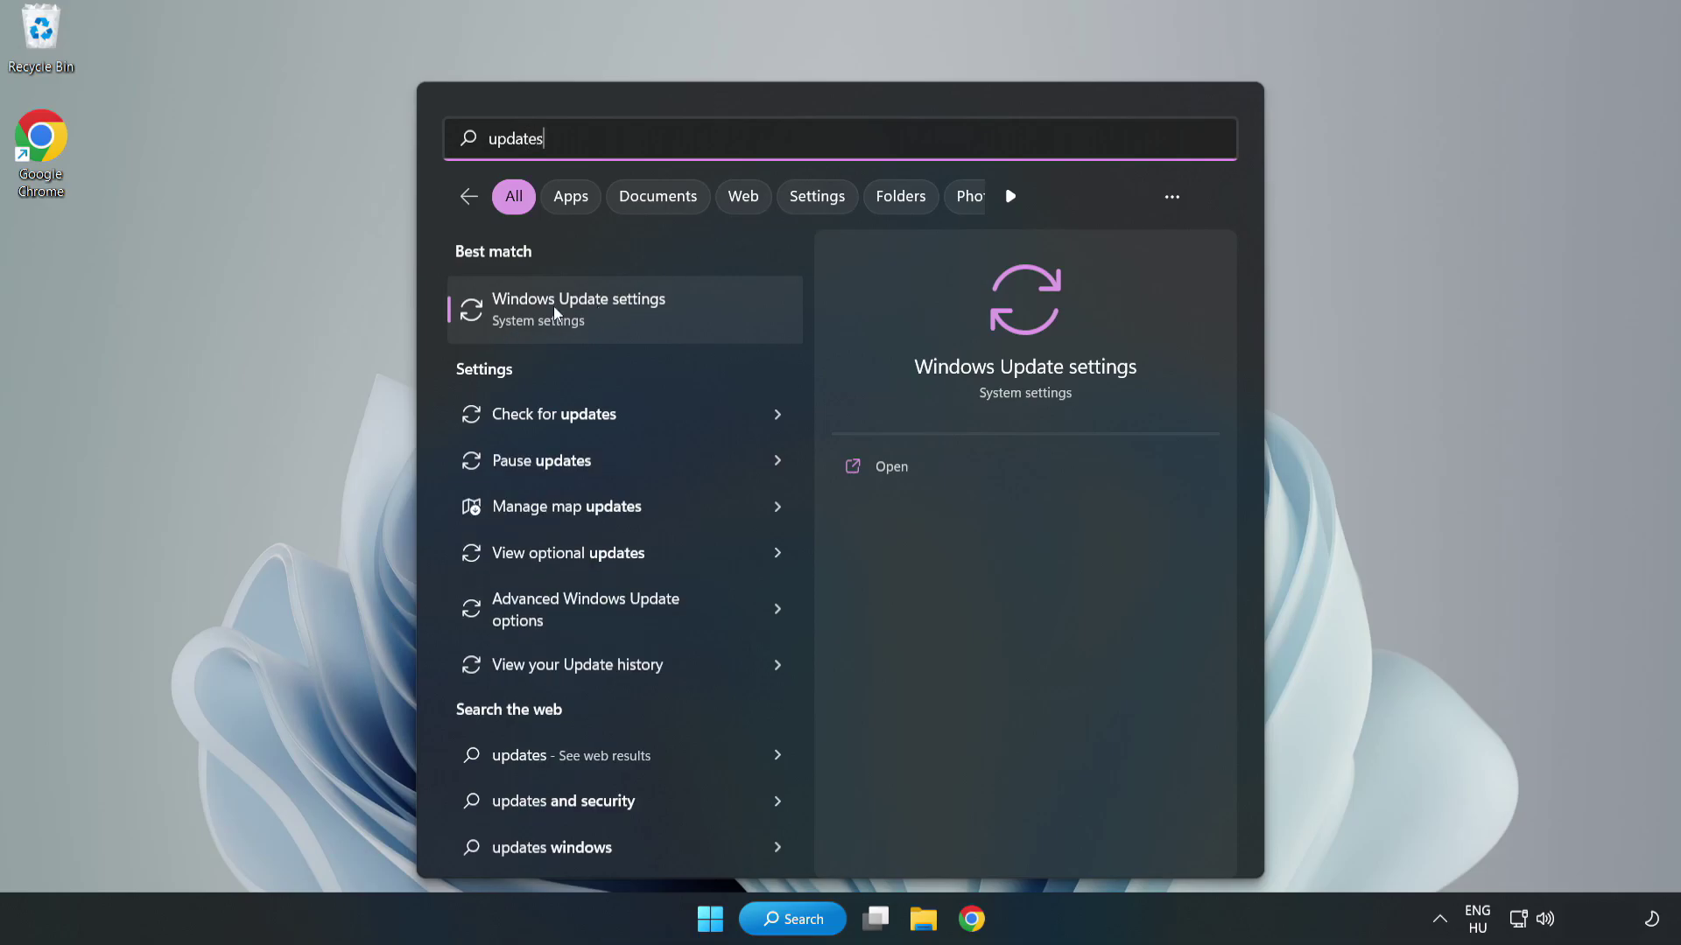
{"action": "left_click", "coordinate": [599, 317]}
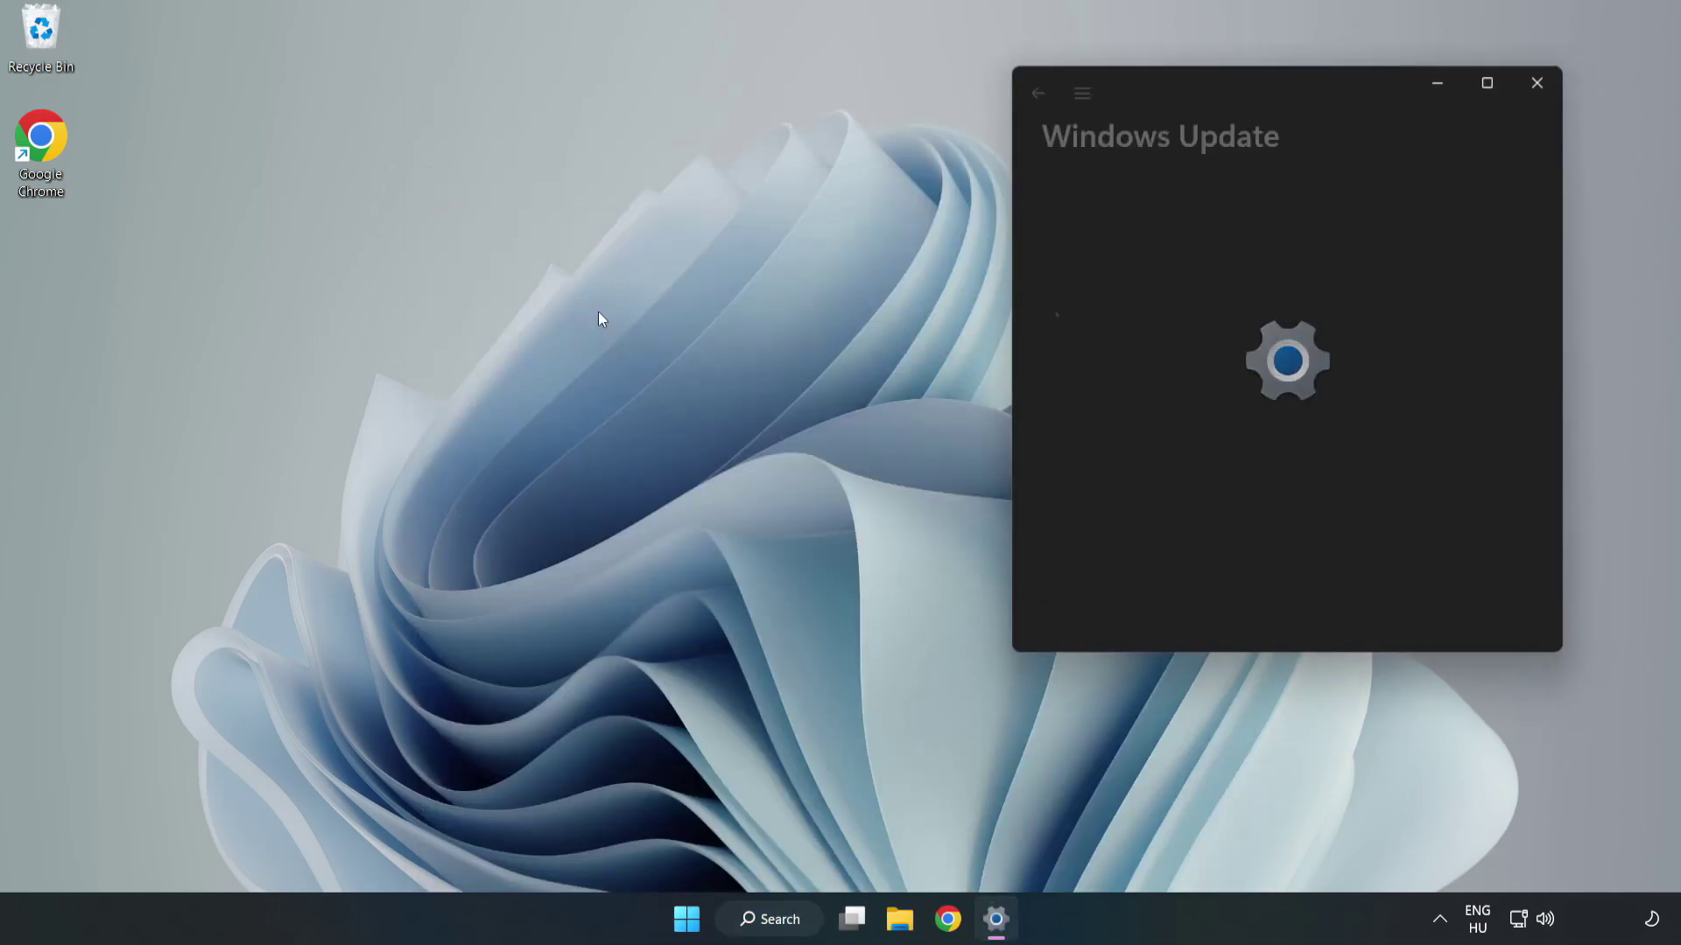
{"action": "left_click", "coordinate": [1488, 83]}
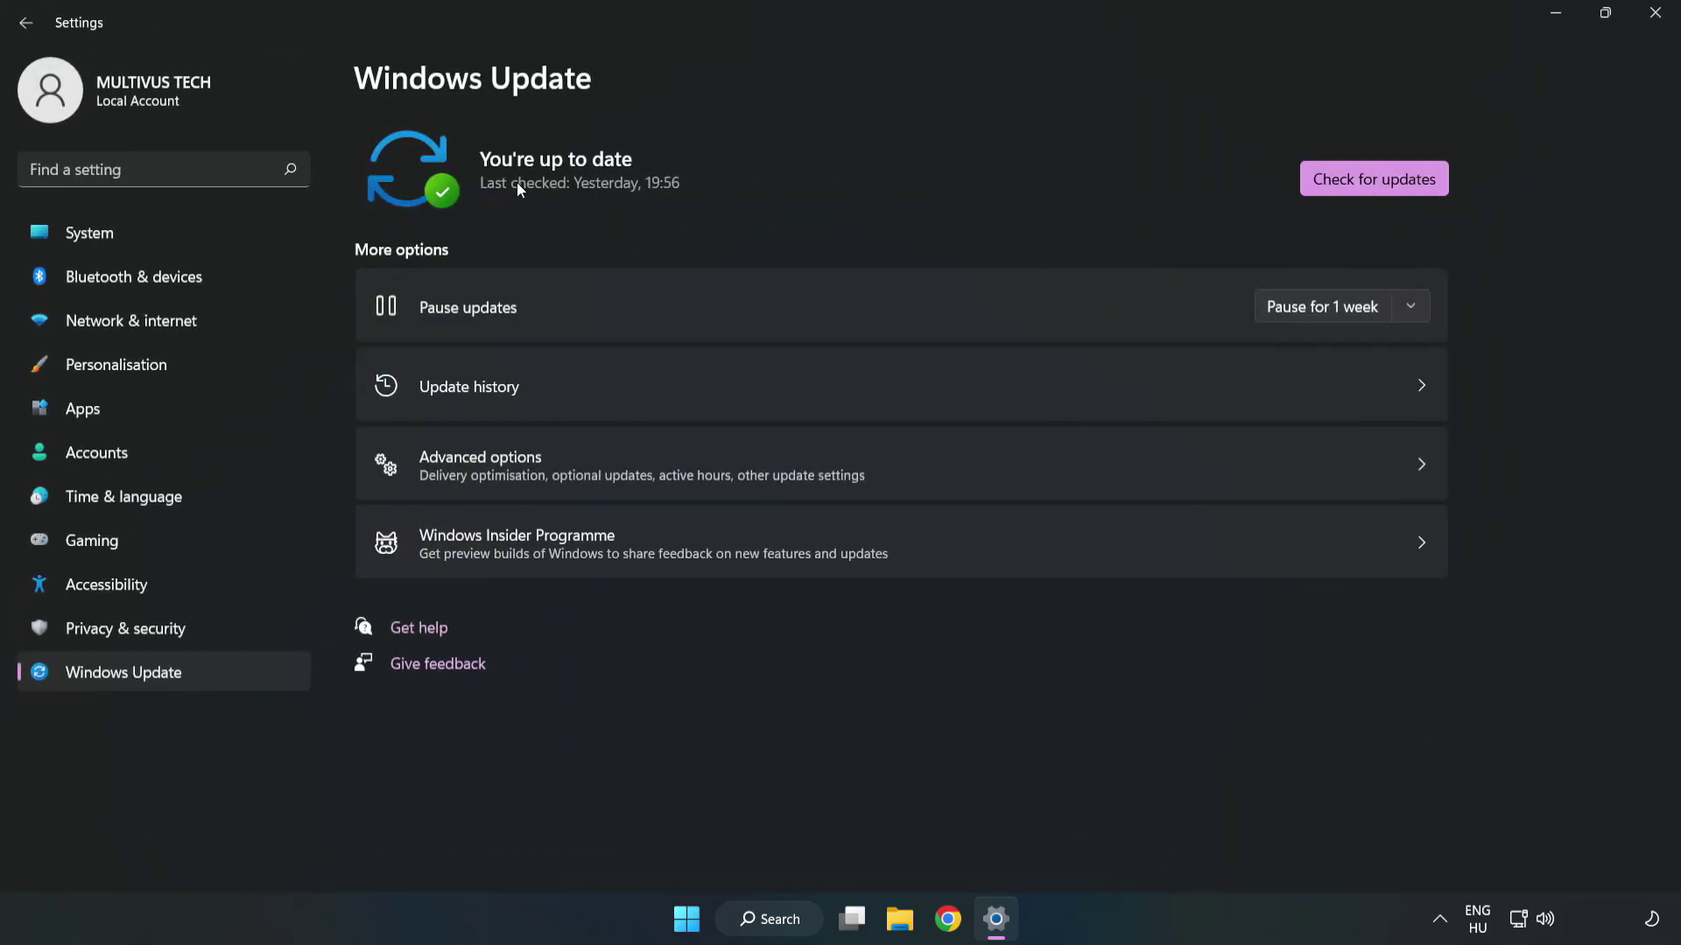
{"action": "left_click", "coordinate": [1380, 182]}
{"action": "left_click", "coordinate": [1654, 12]}
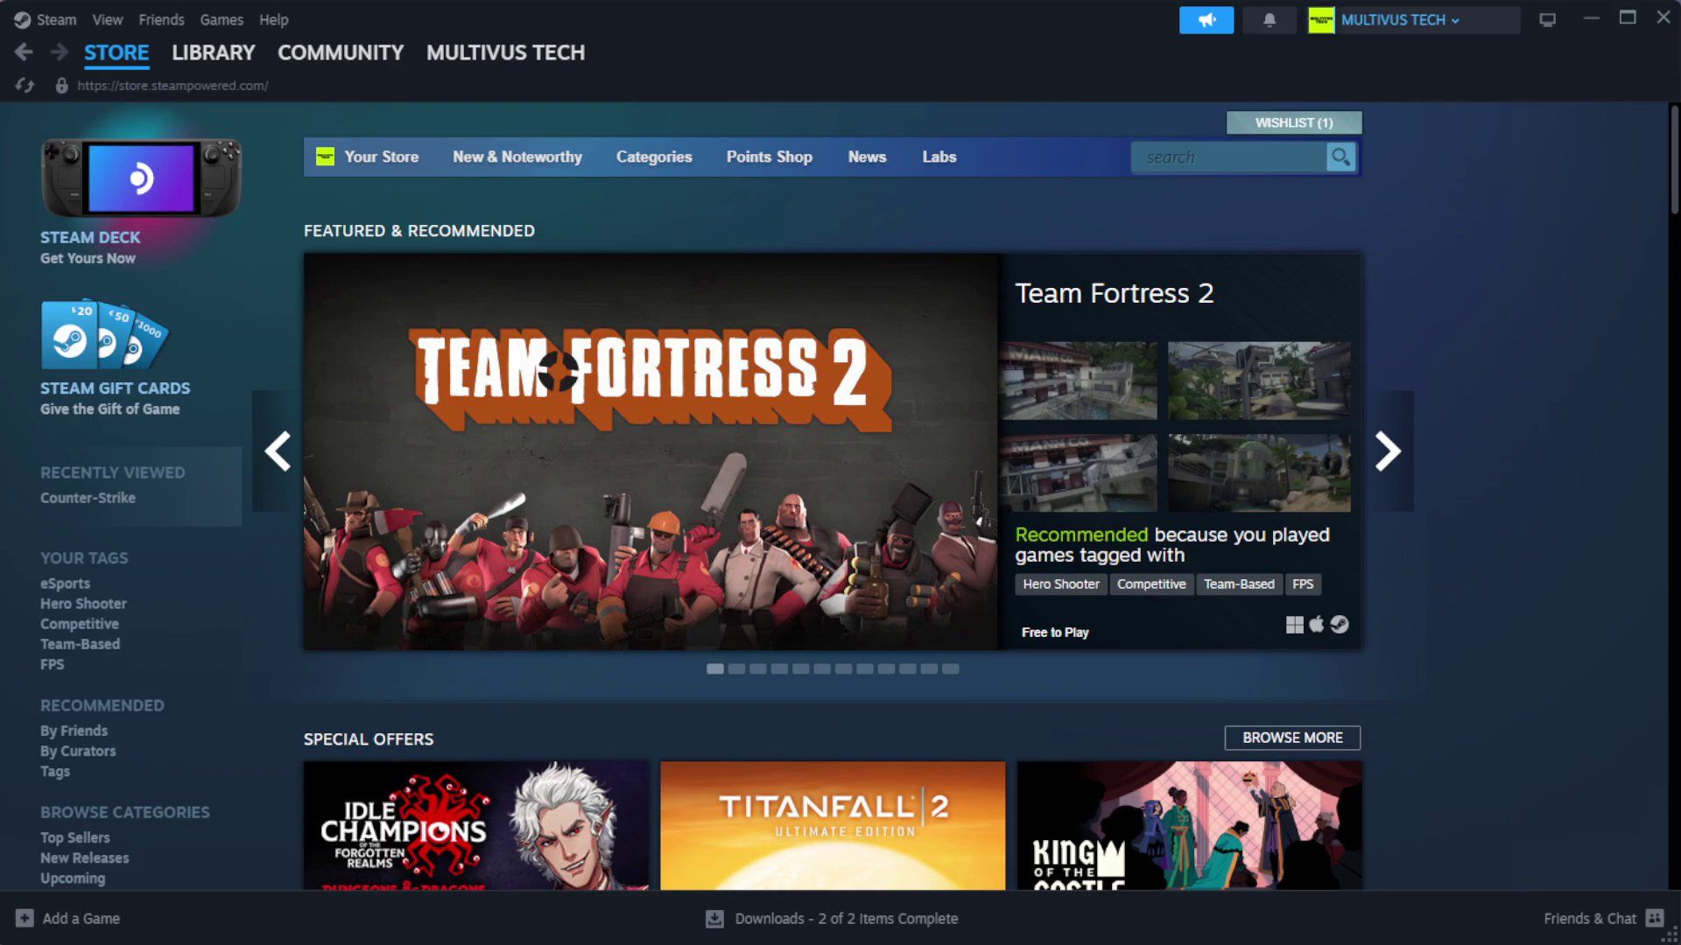
Step: Verify the integrity of YOUR NOT WORKING GAME's files from Steam's library properties
{"action": "mouse_move", "coordinate": [200, 67]}
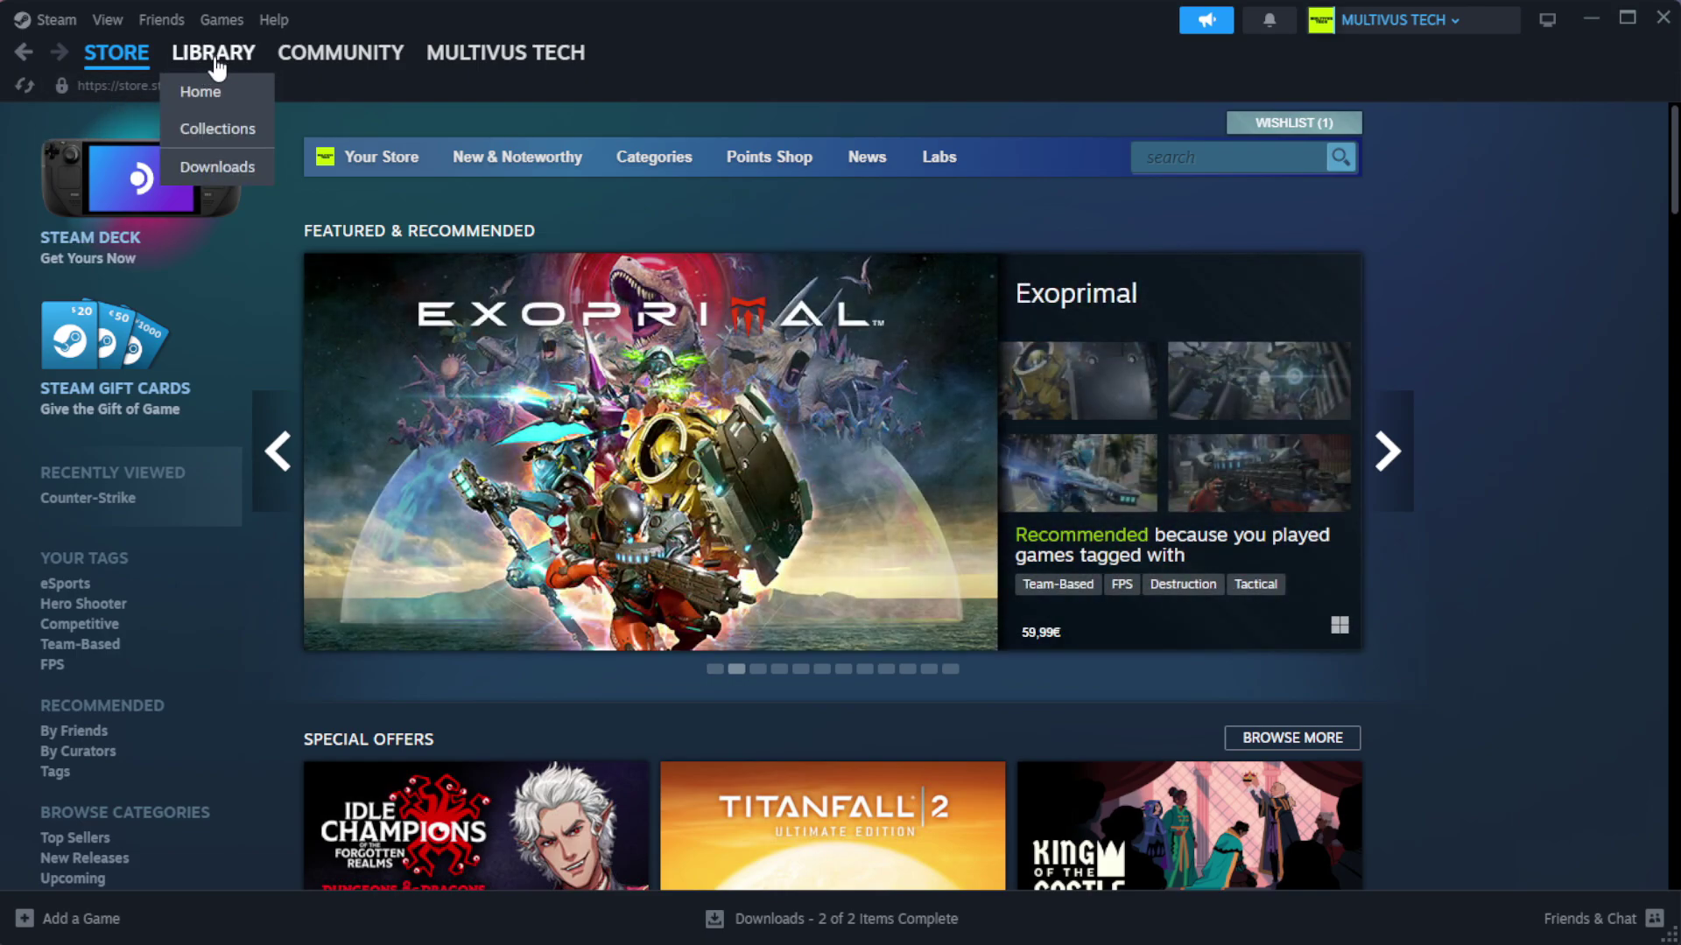
{"action": "left_click", "coordinate": [243, 93]}
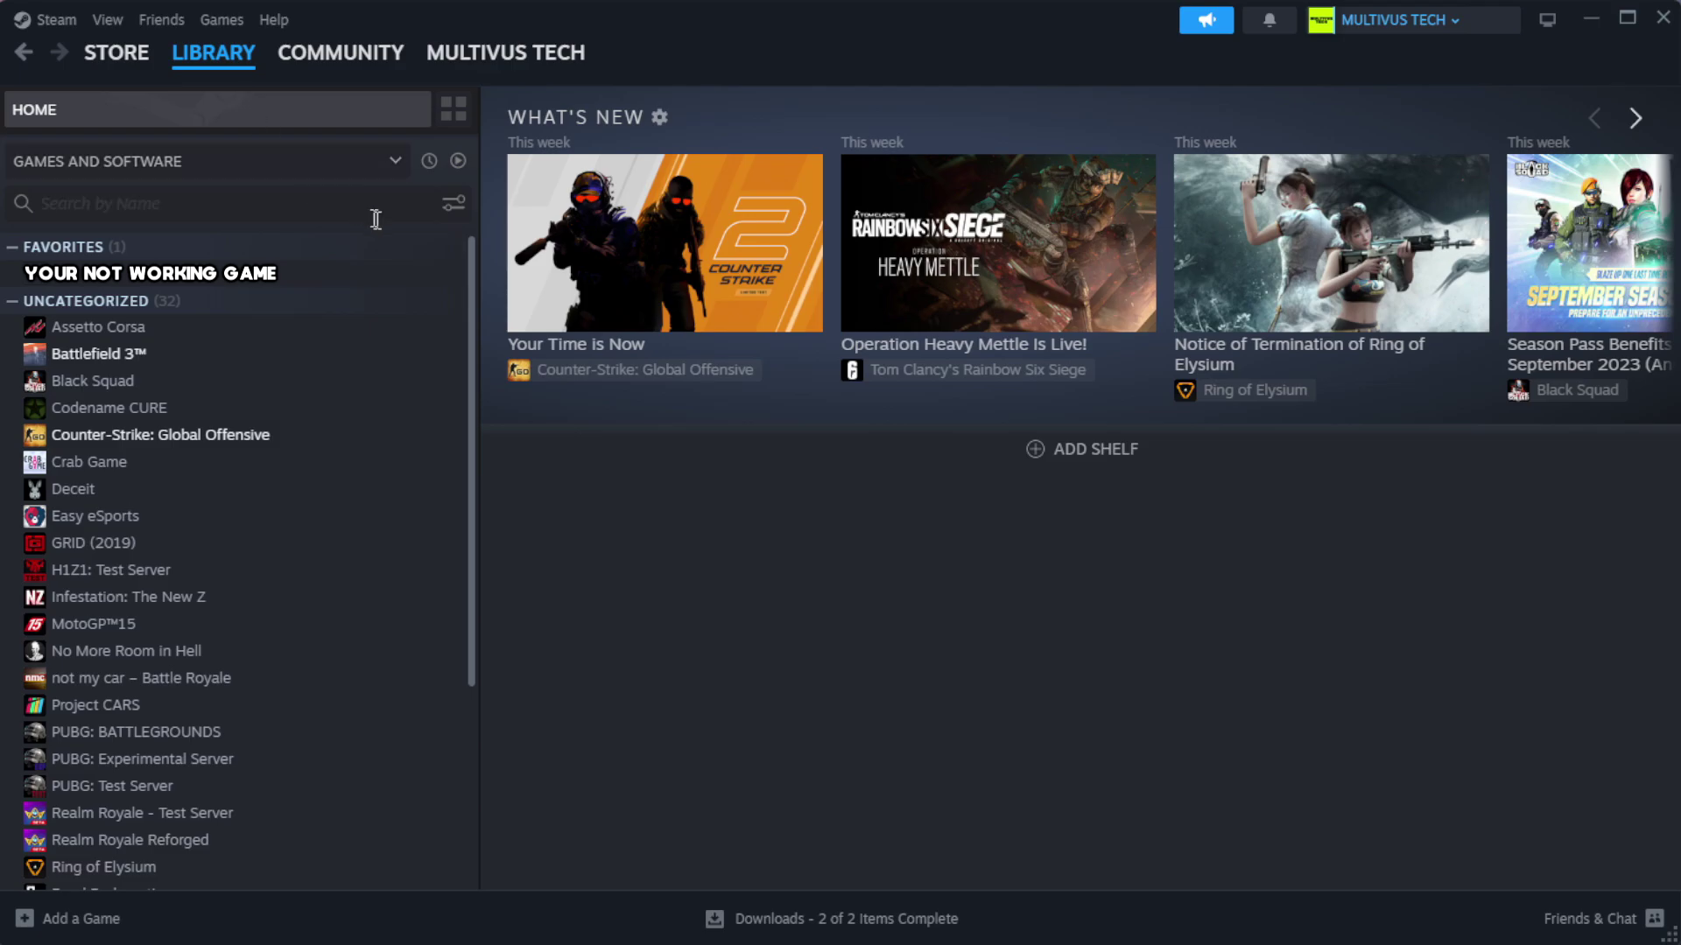
{"action": "right_click", "coordinate": [412, 280]}
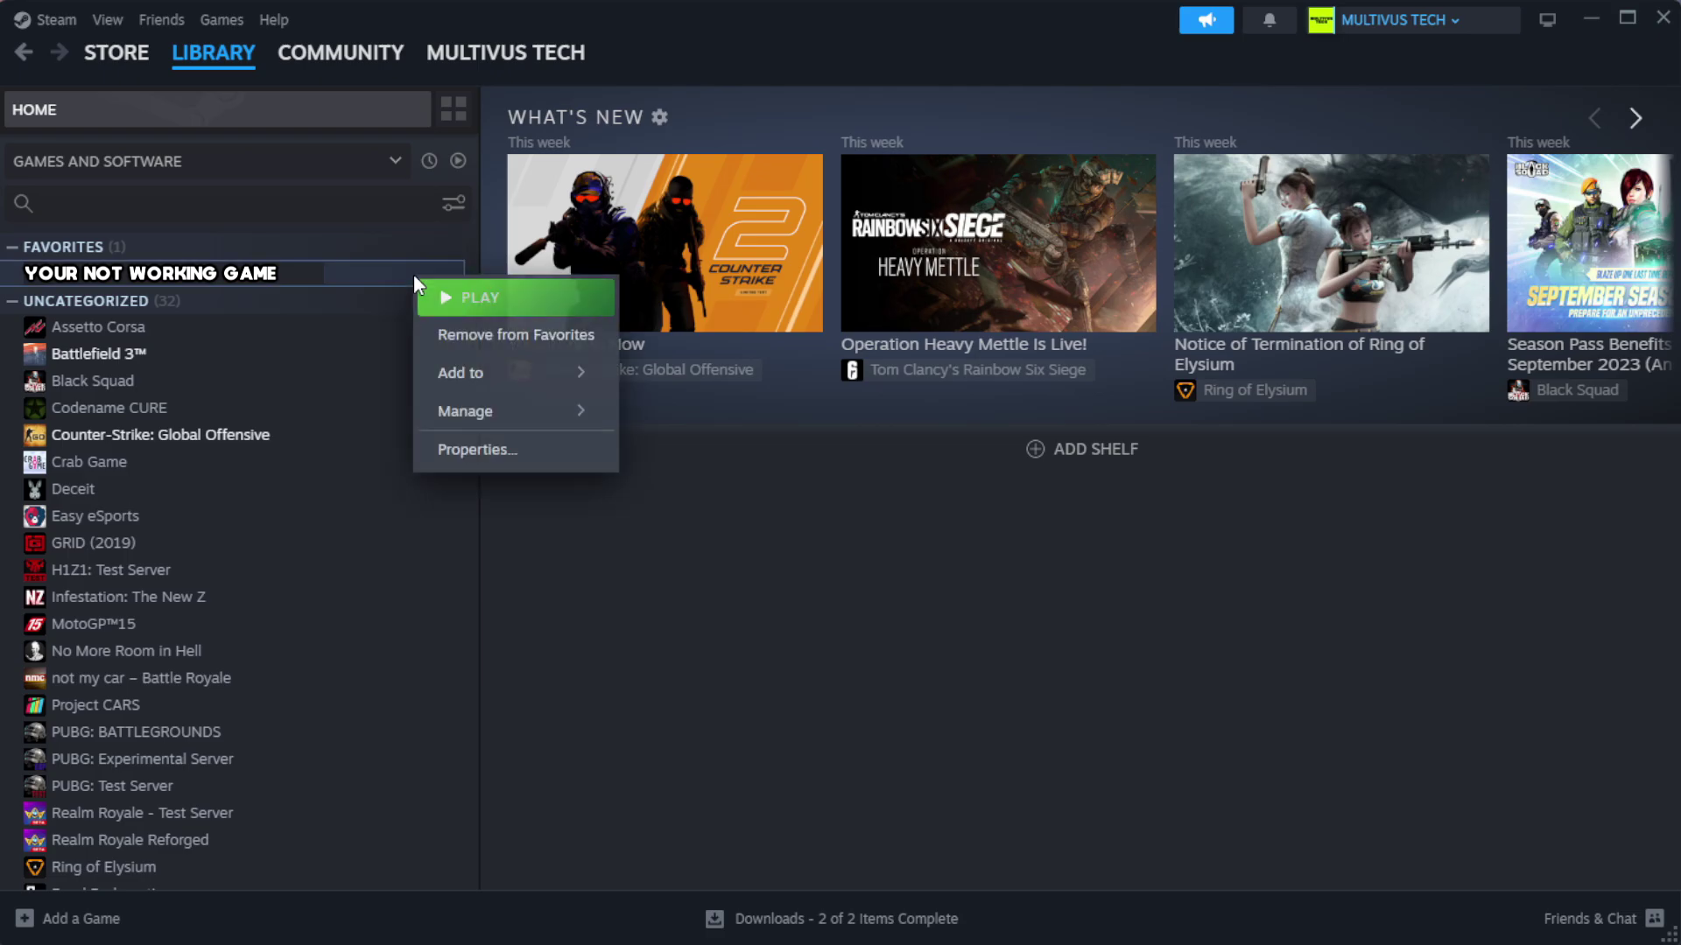
{"action": "left_click", "coordinate": [532, 453]}
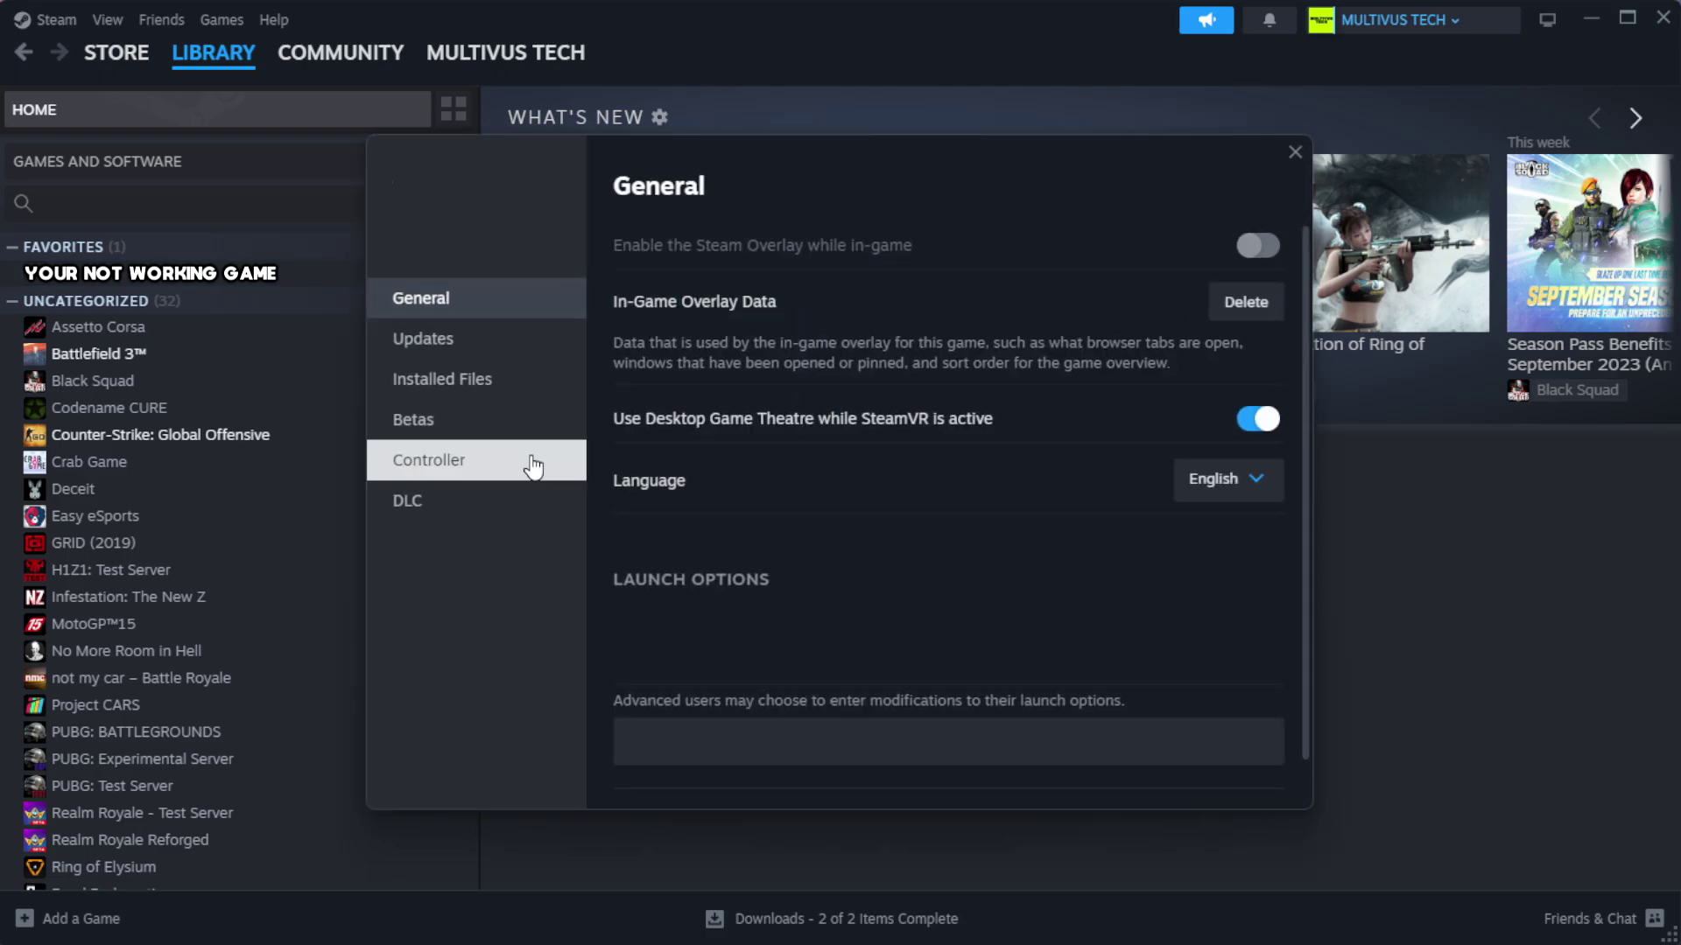
{"action": "left_click", "coordinate": [552, 400]}
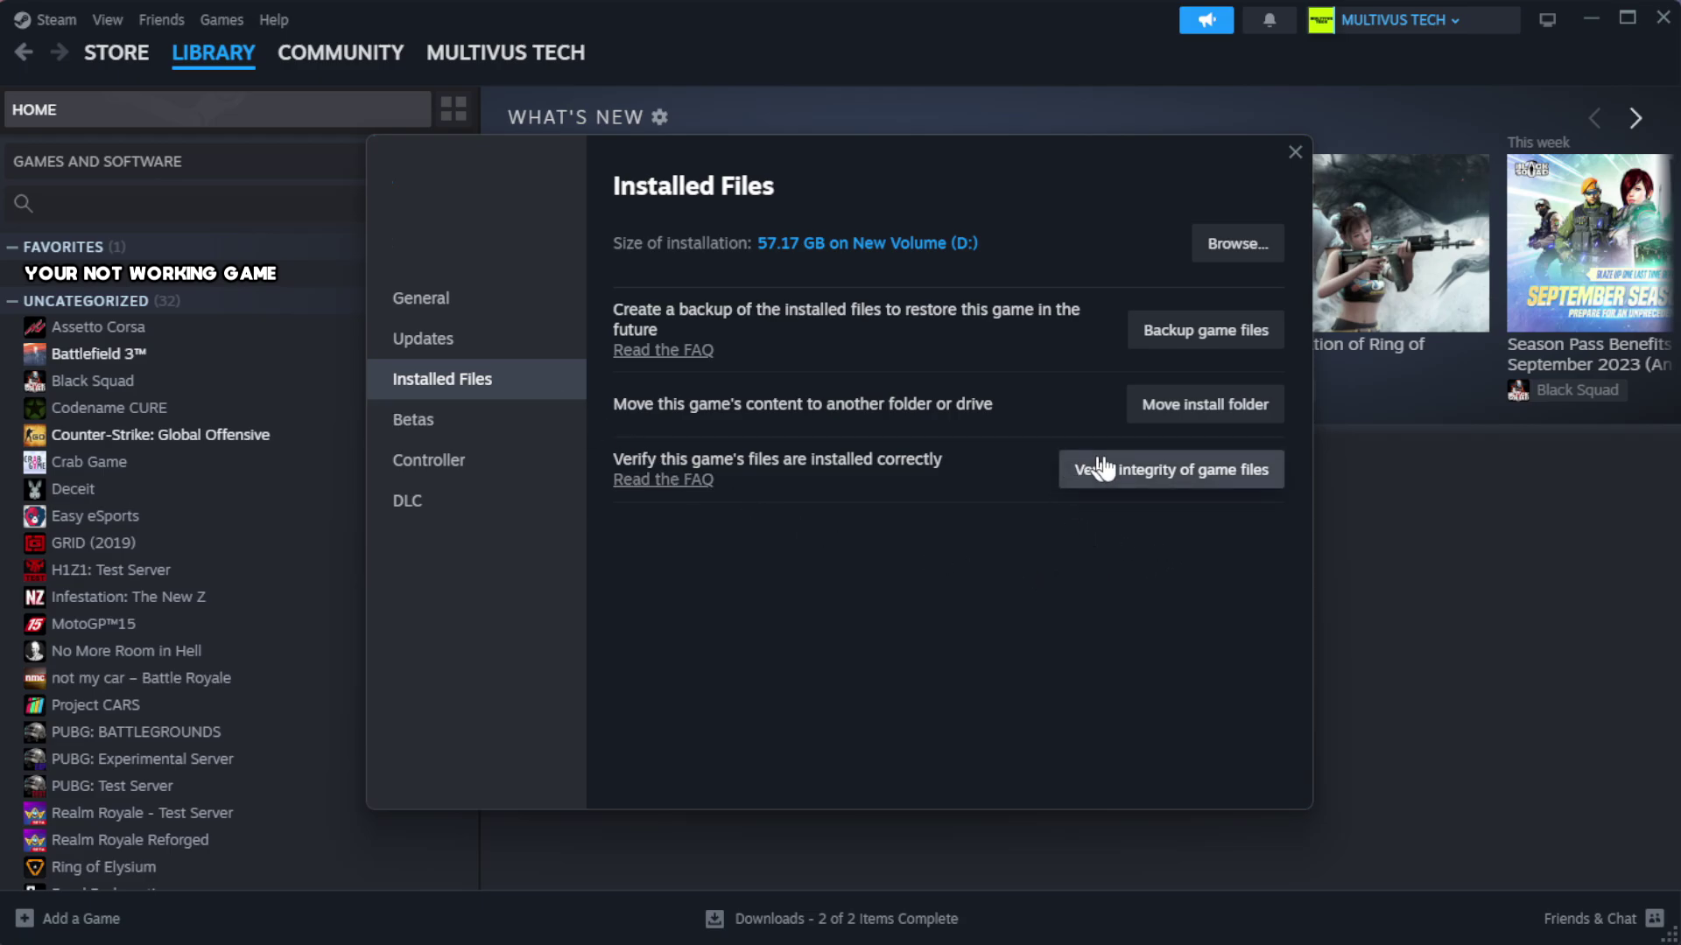
{"action": "left_click", "coordinate": [1180, 481]}
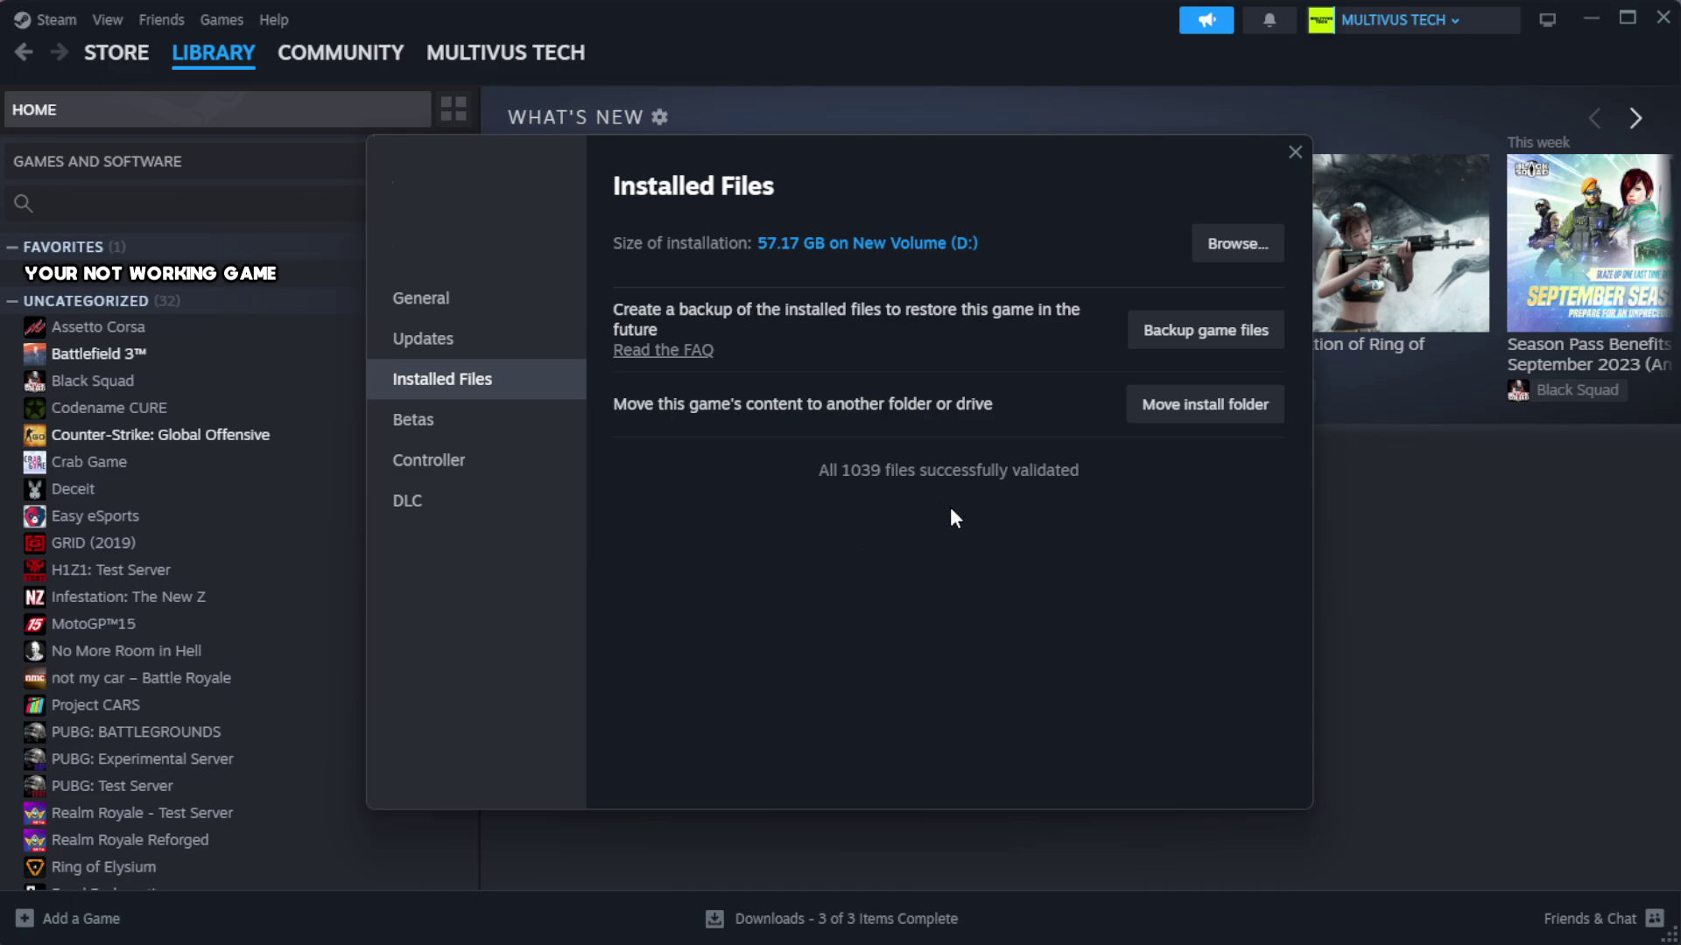
Step: Open the Properties of the YOUR NOT WORKING GAME shortcut in its install folder
{"action": "left_click", "coordinate": [1230, 250]}
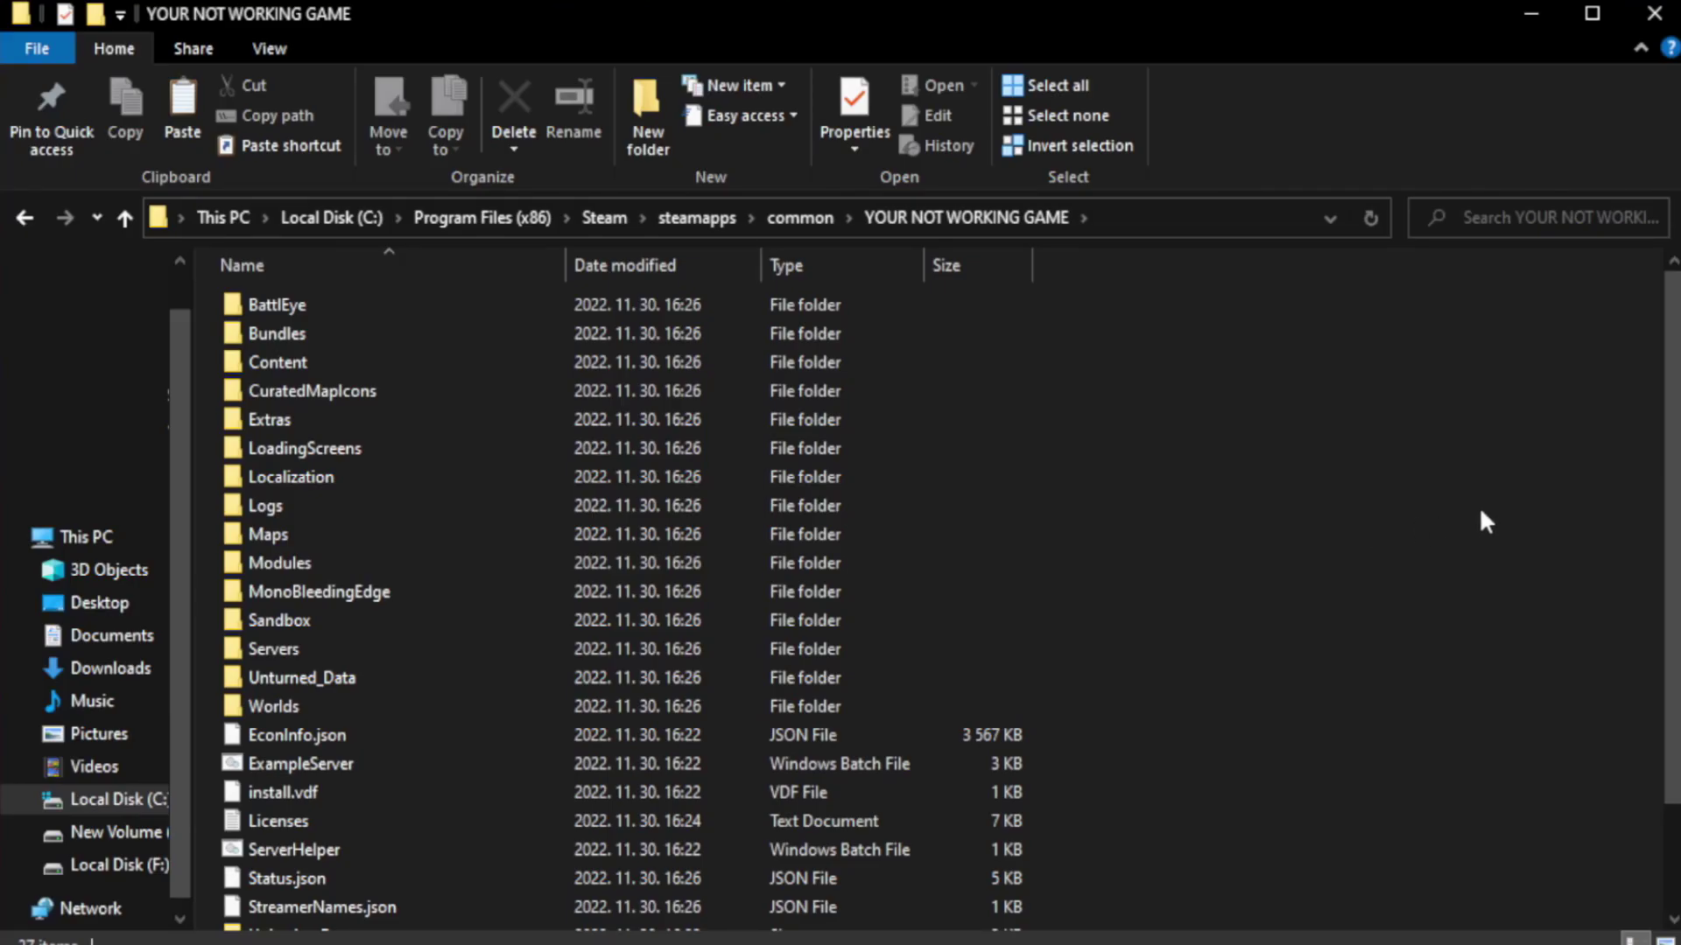
{"action": "scroll", "coordinate": [1677, 474], "scroll_direction": "down", "scroll_amount": 2}
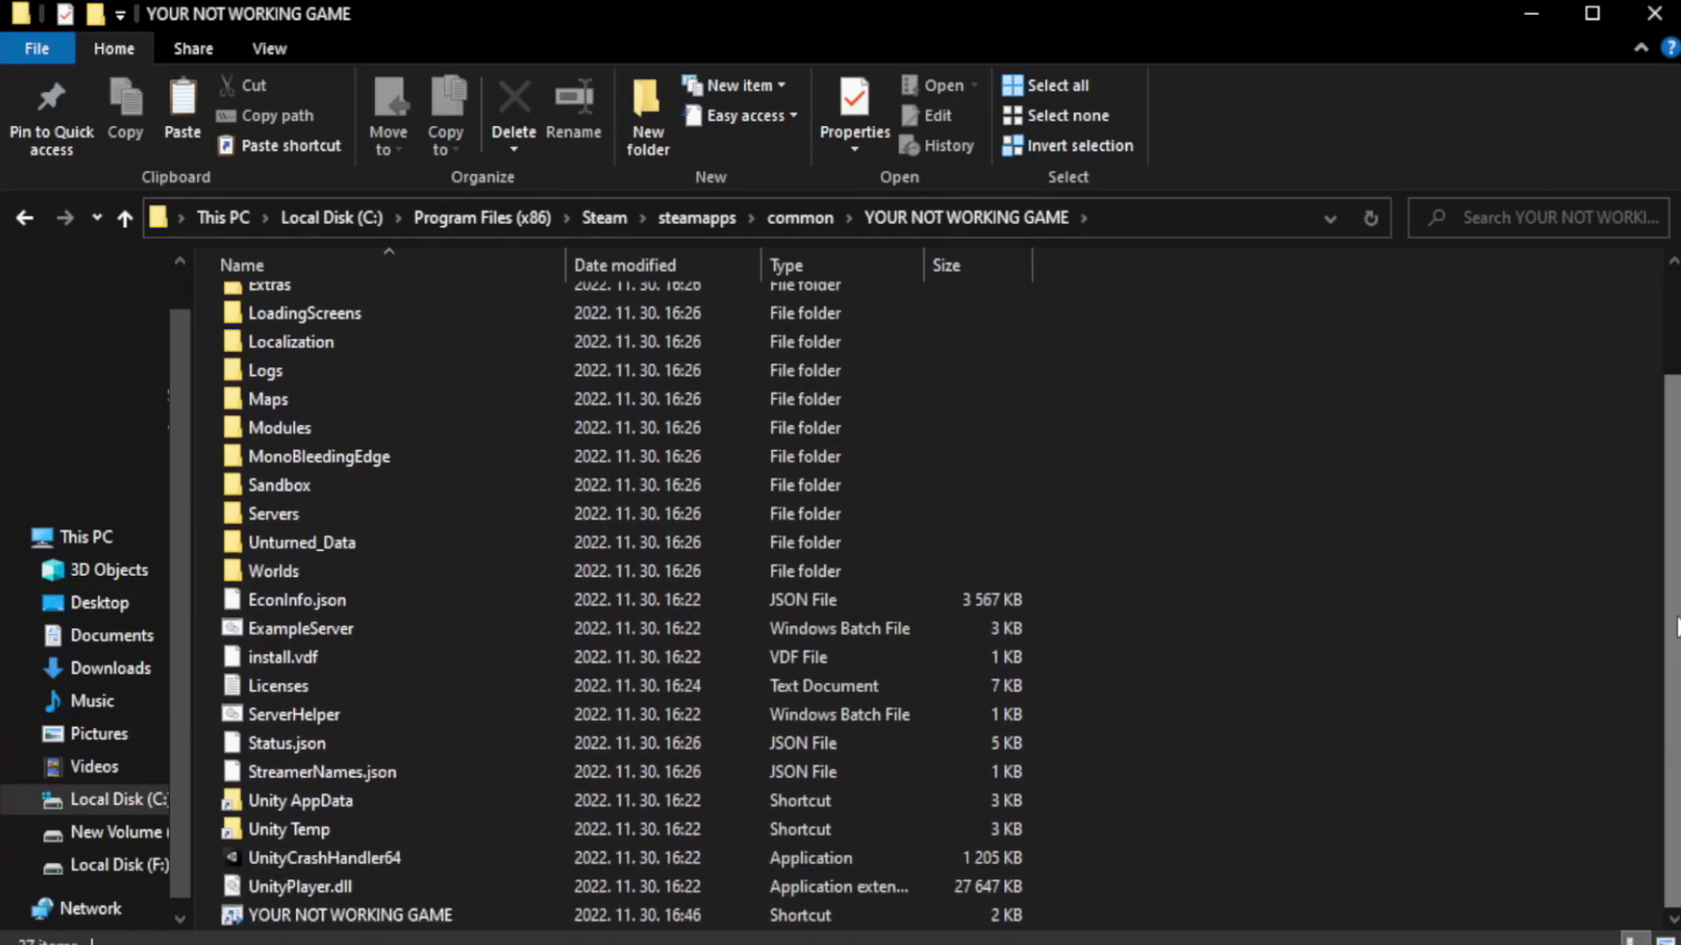
{"action": "left_click", "coordinate": [612, 916]}
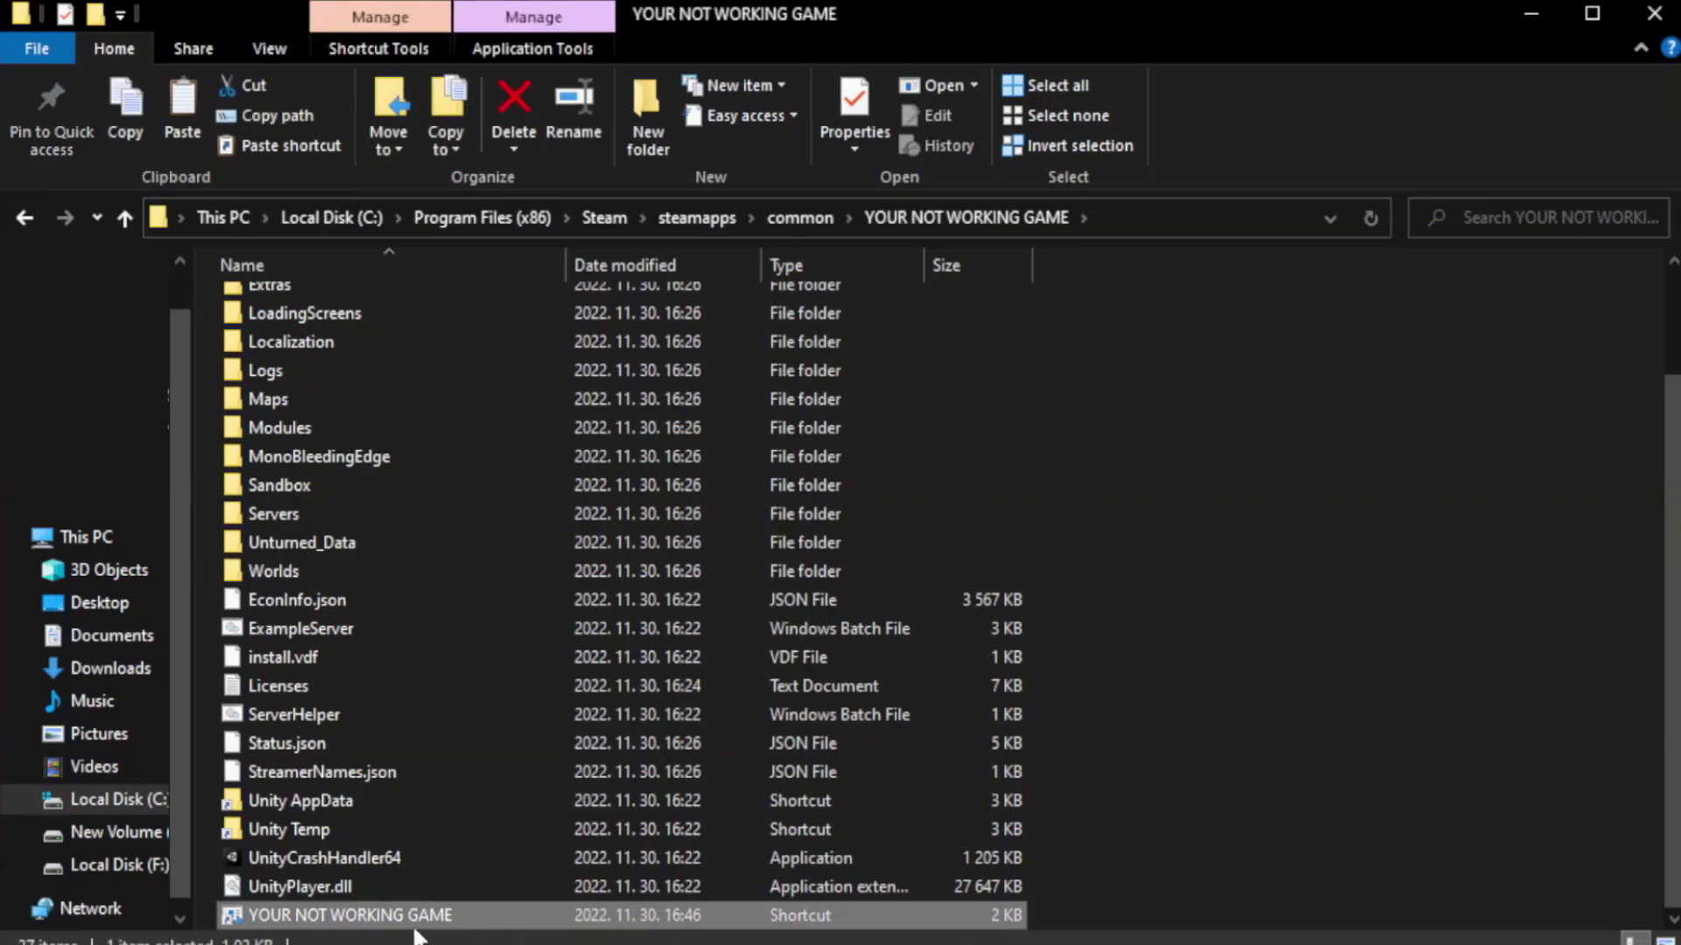
{"action": "right_click", "coordinate": [560, 915]}
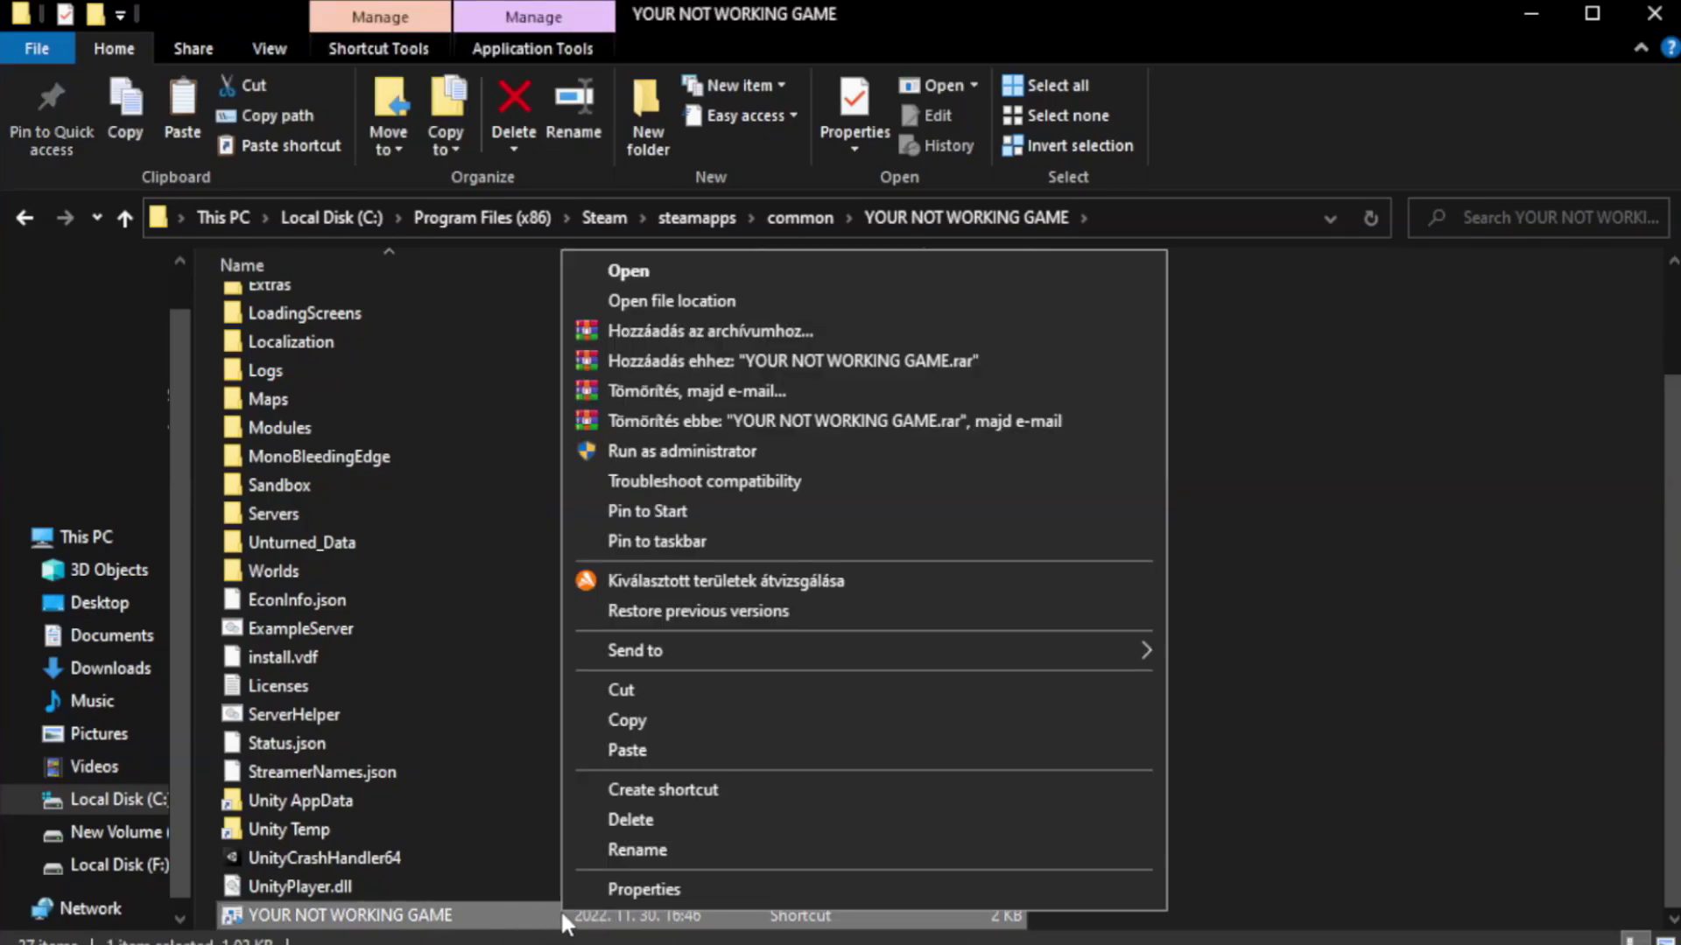
{"action": "left_click", "coordinate": [856, 886]}
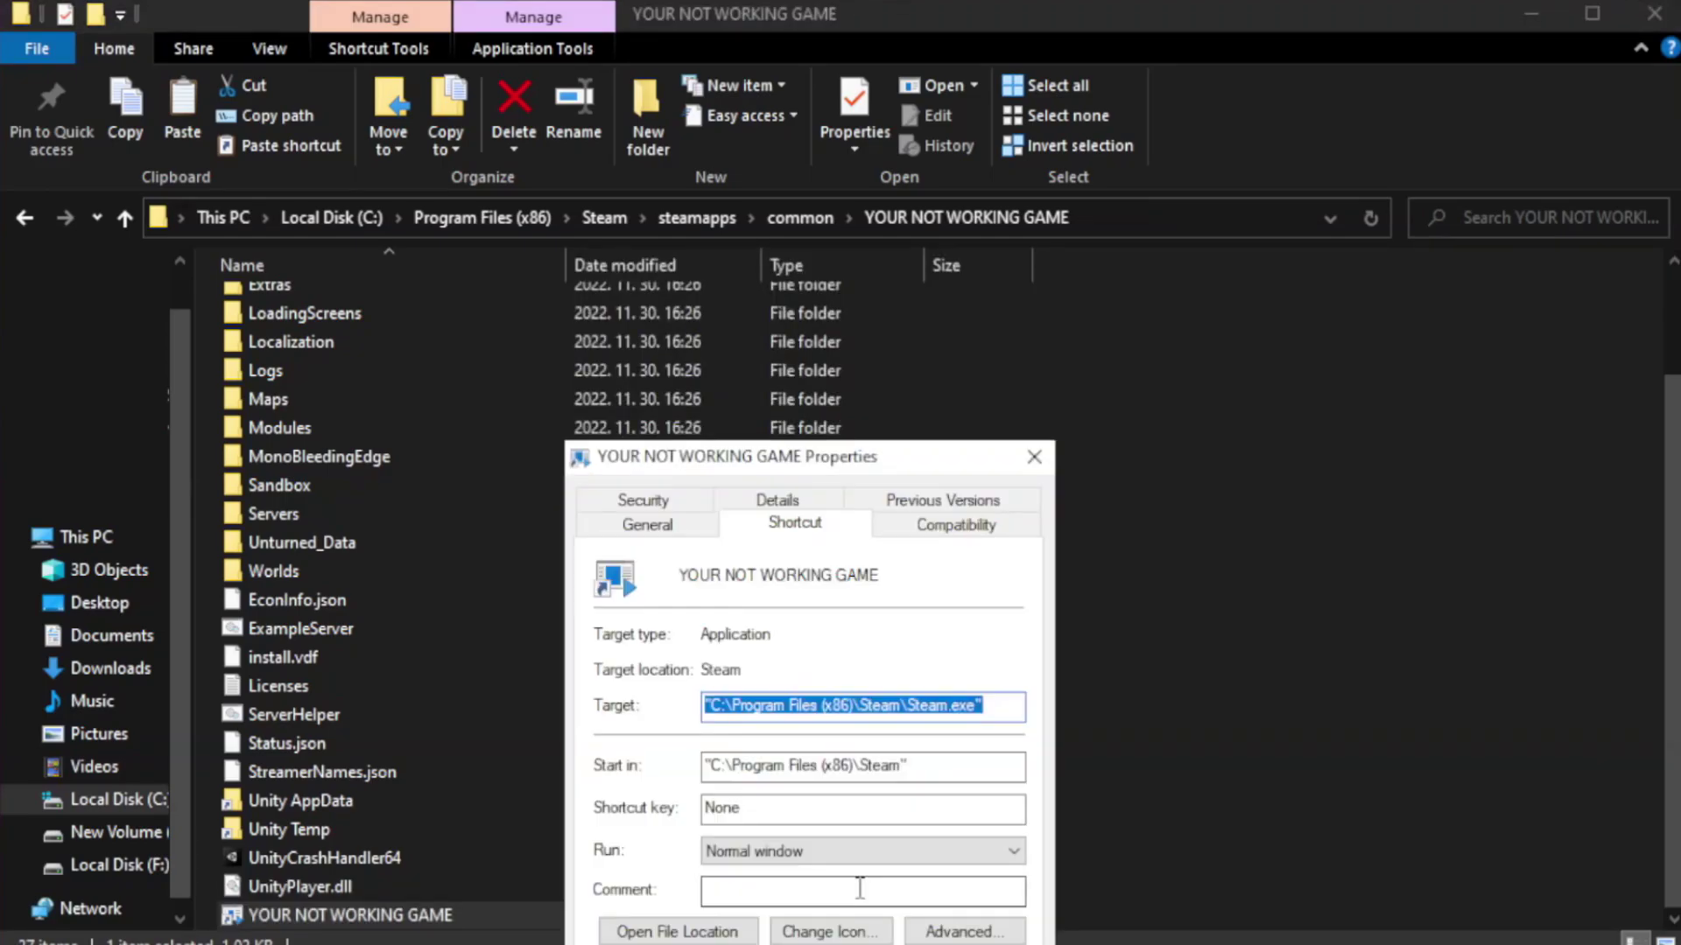
{"action": "left_click_drag", "start_coordinate": [846, 465], "coordinate": [844, 172]}
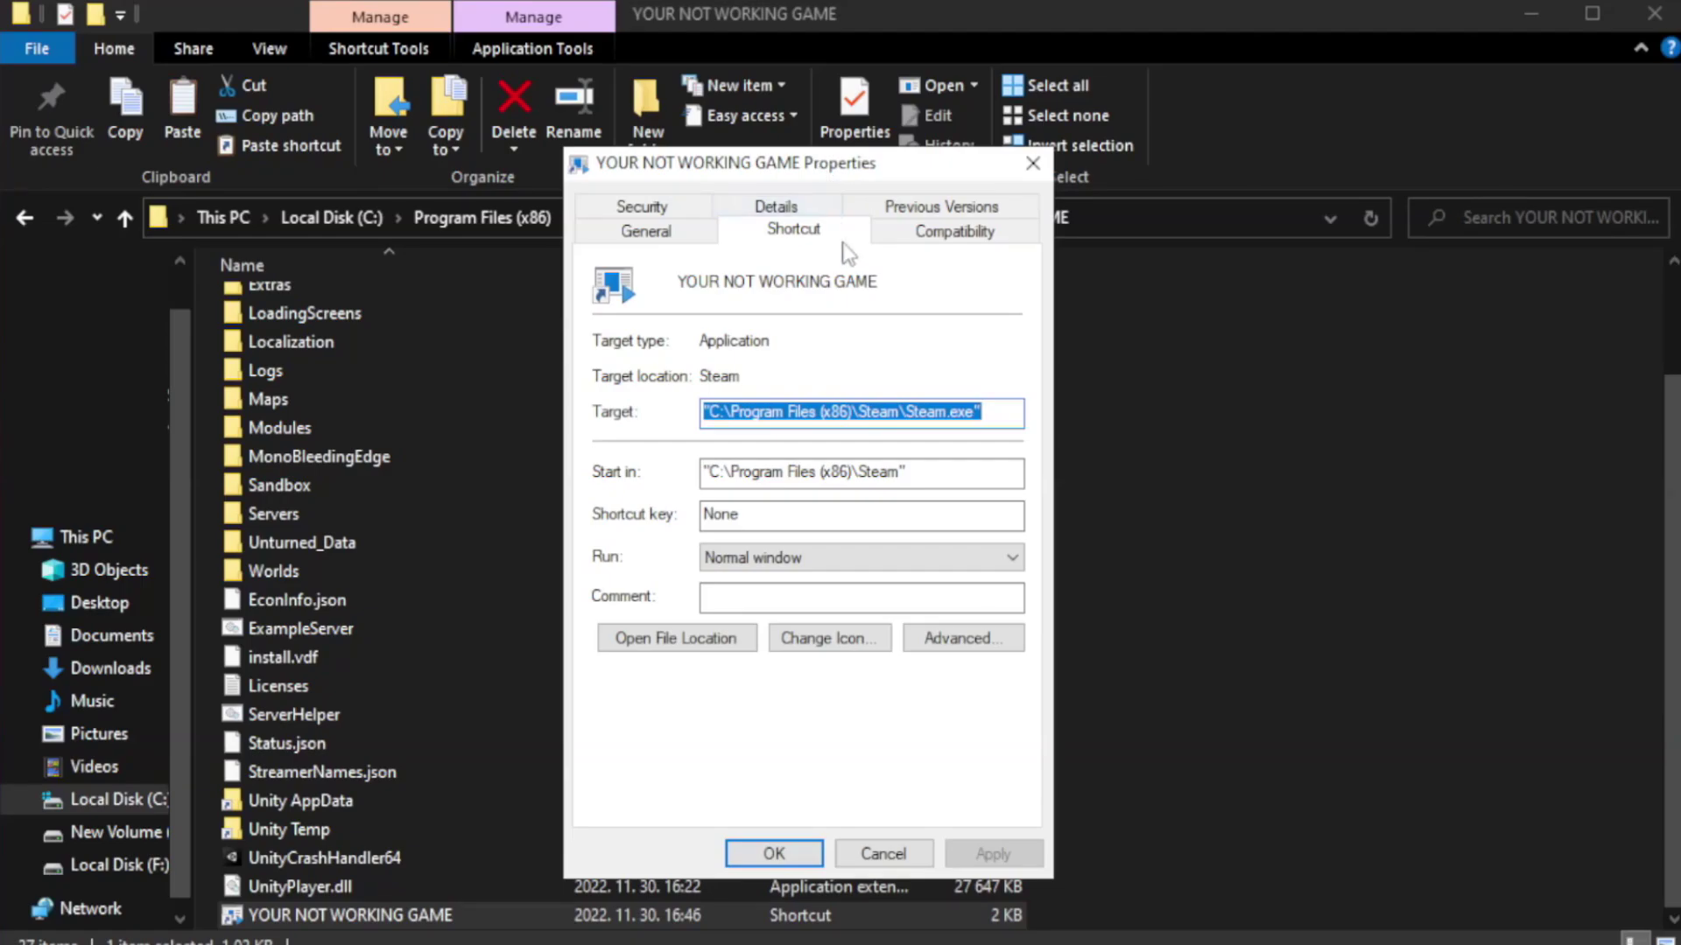
Step: Set Windows 8 compatibility mode, disable fullscreen optimizations, run as administrator, and apply
{"action": "left_click", "coordinate": [951, 234]}
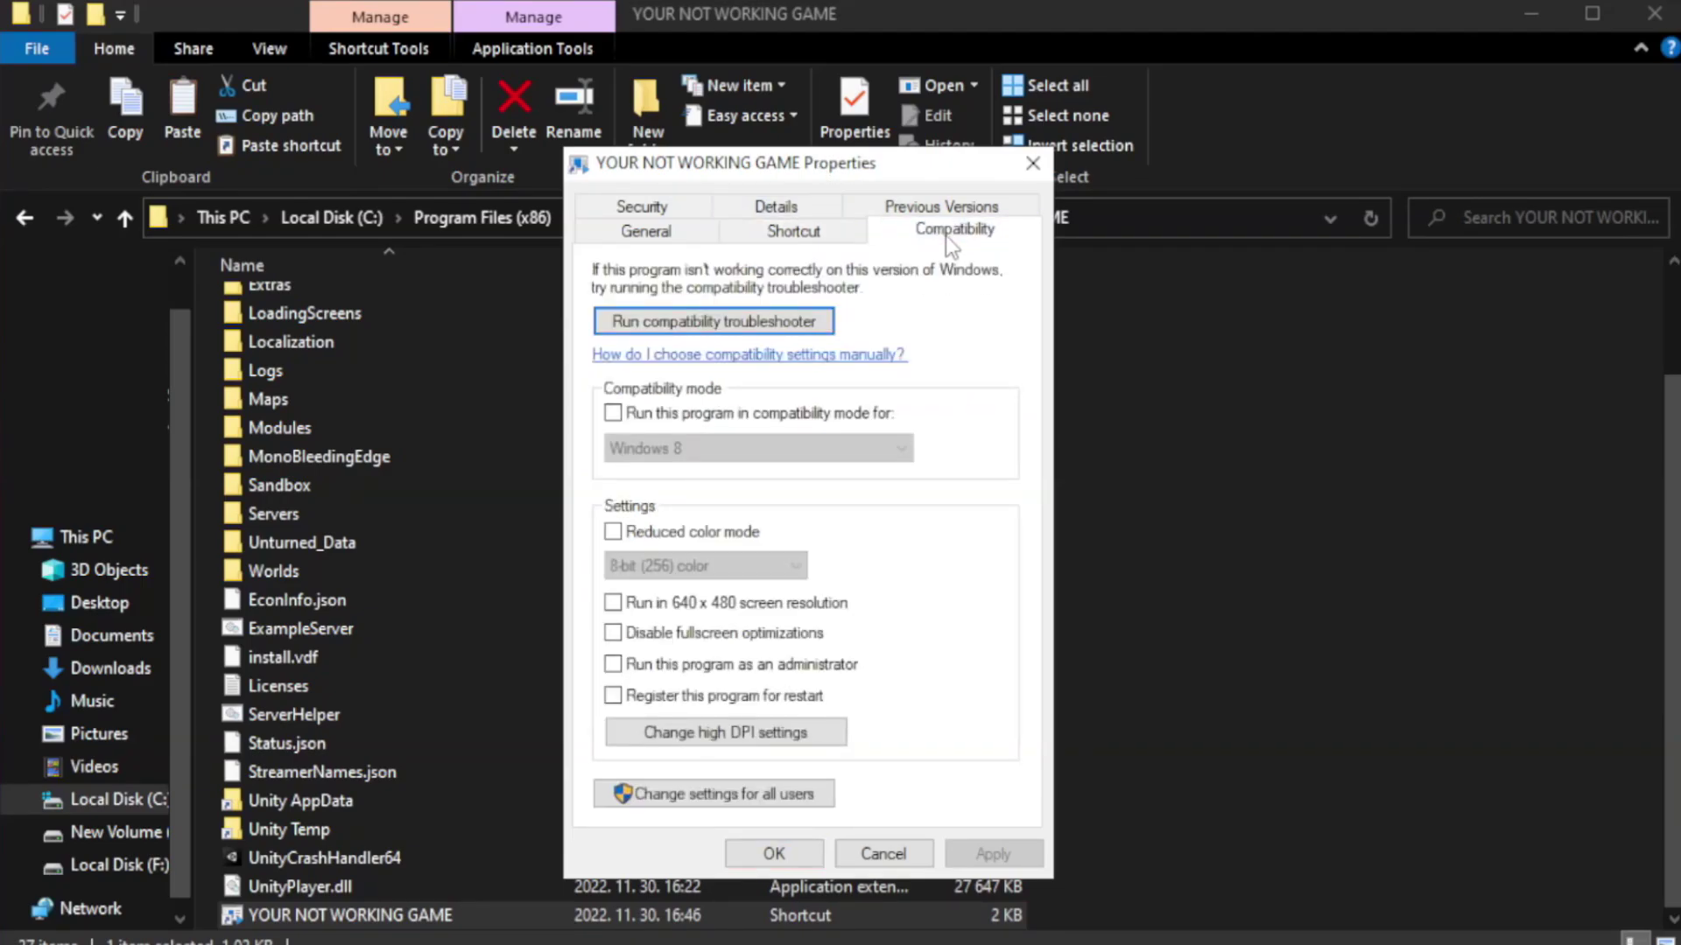
{"action": "left_click", "coordinate": [680, 418]}
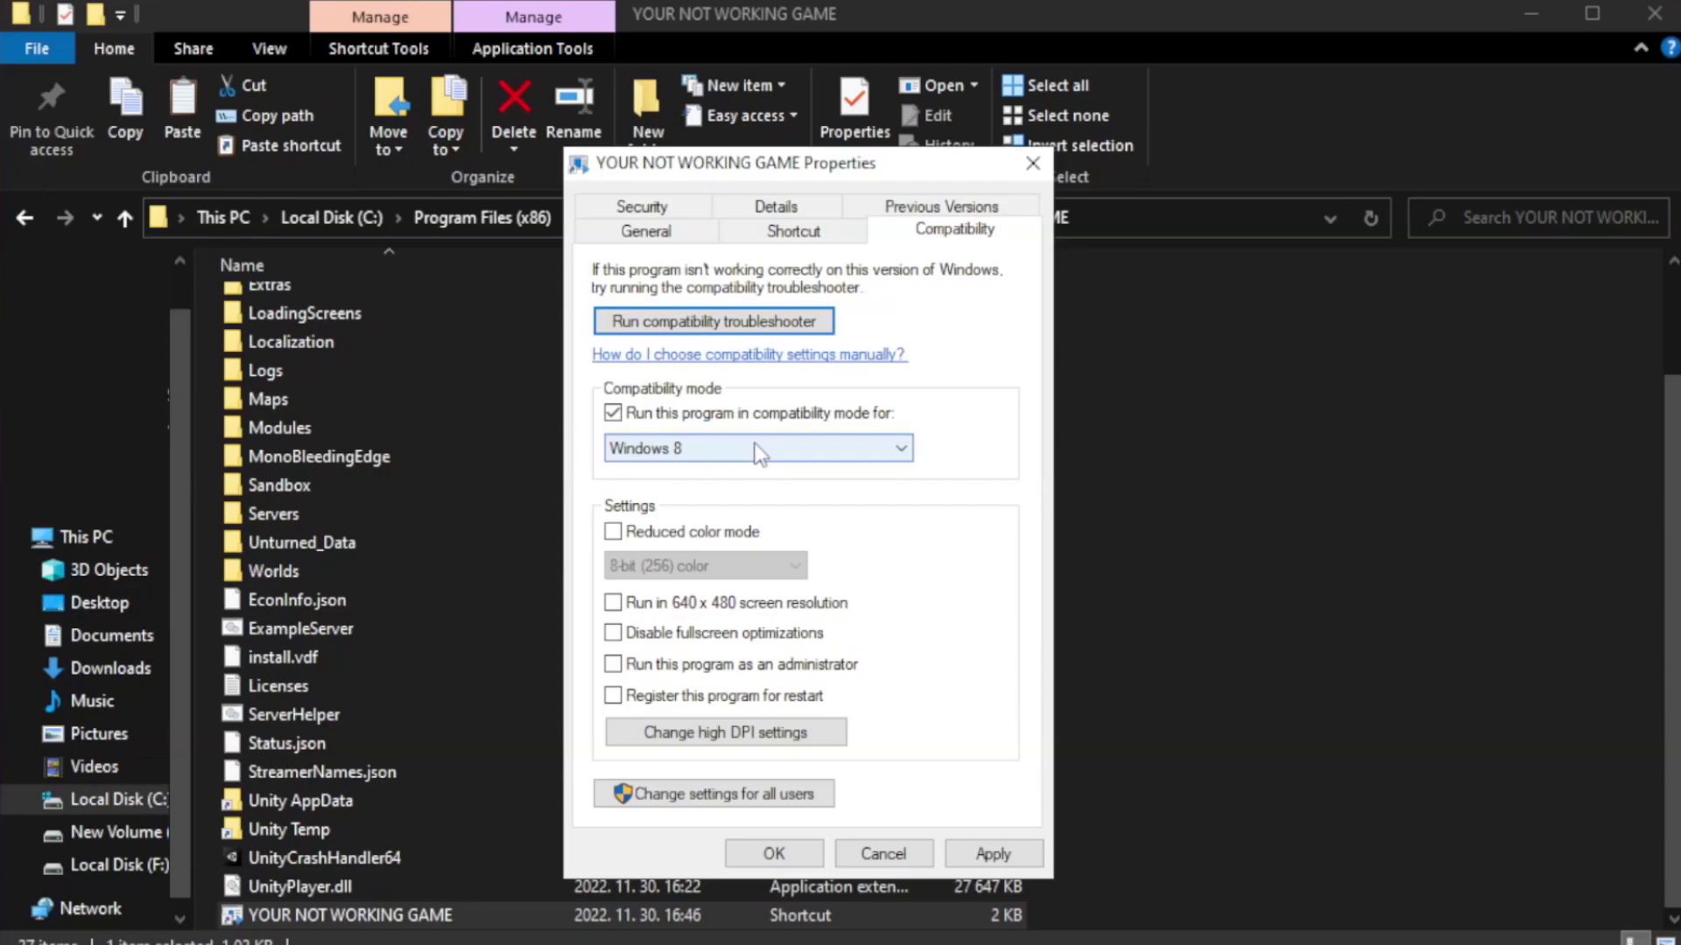
{"action": "left_click", "coordinate": [683, 448]}
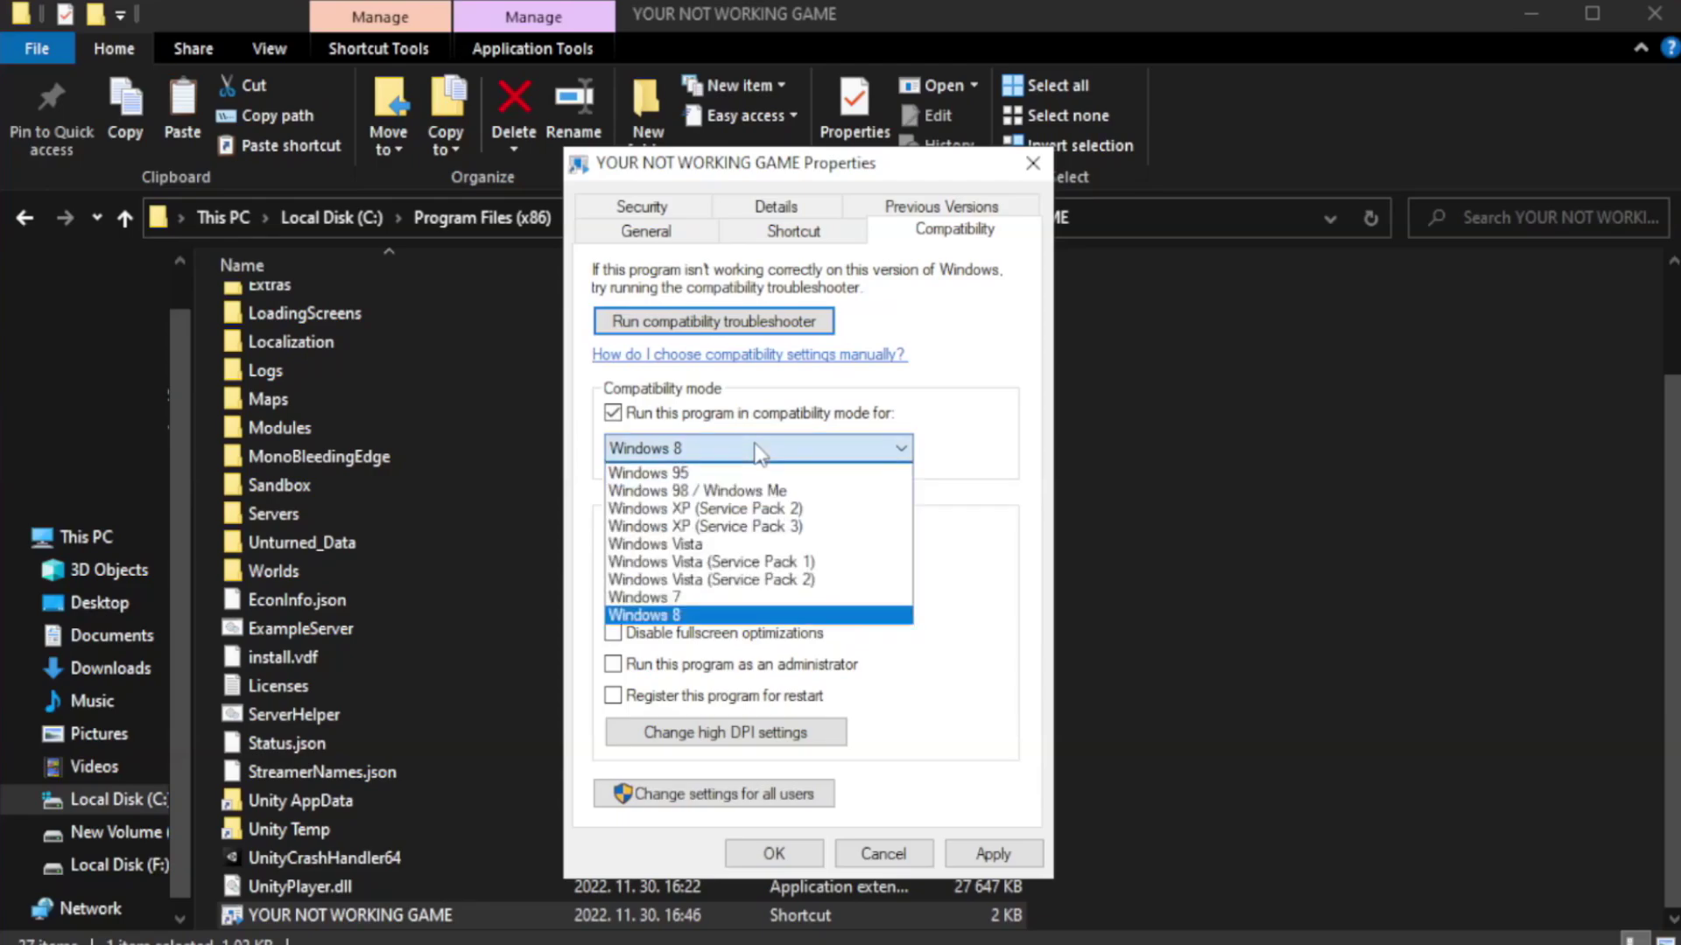
{"action": "left_click", "coordinate": [714, 616]}
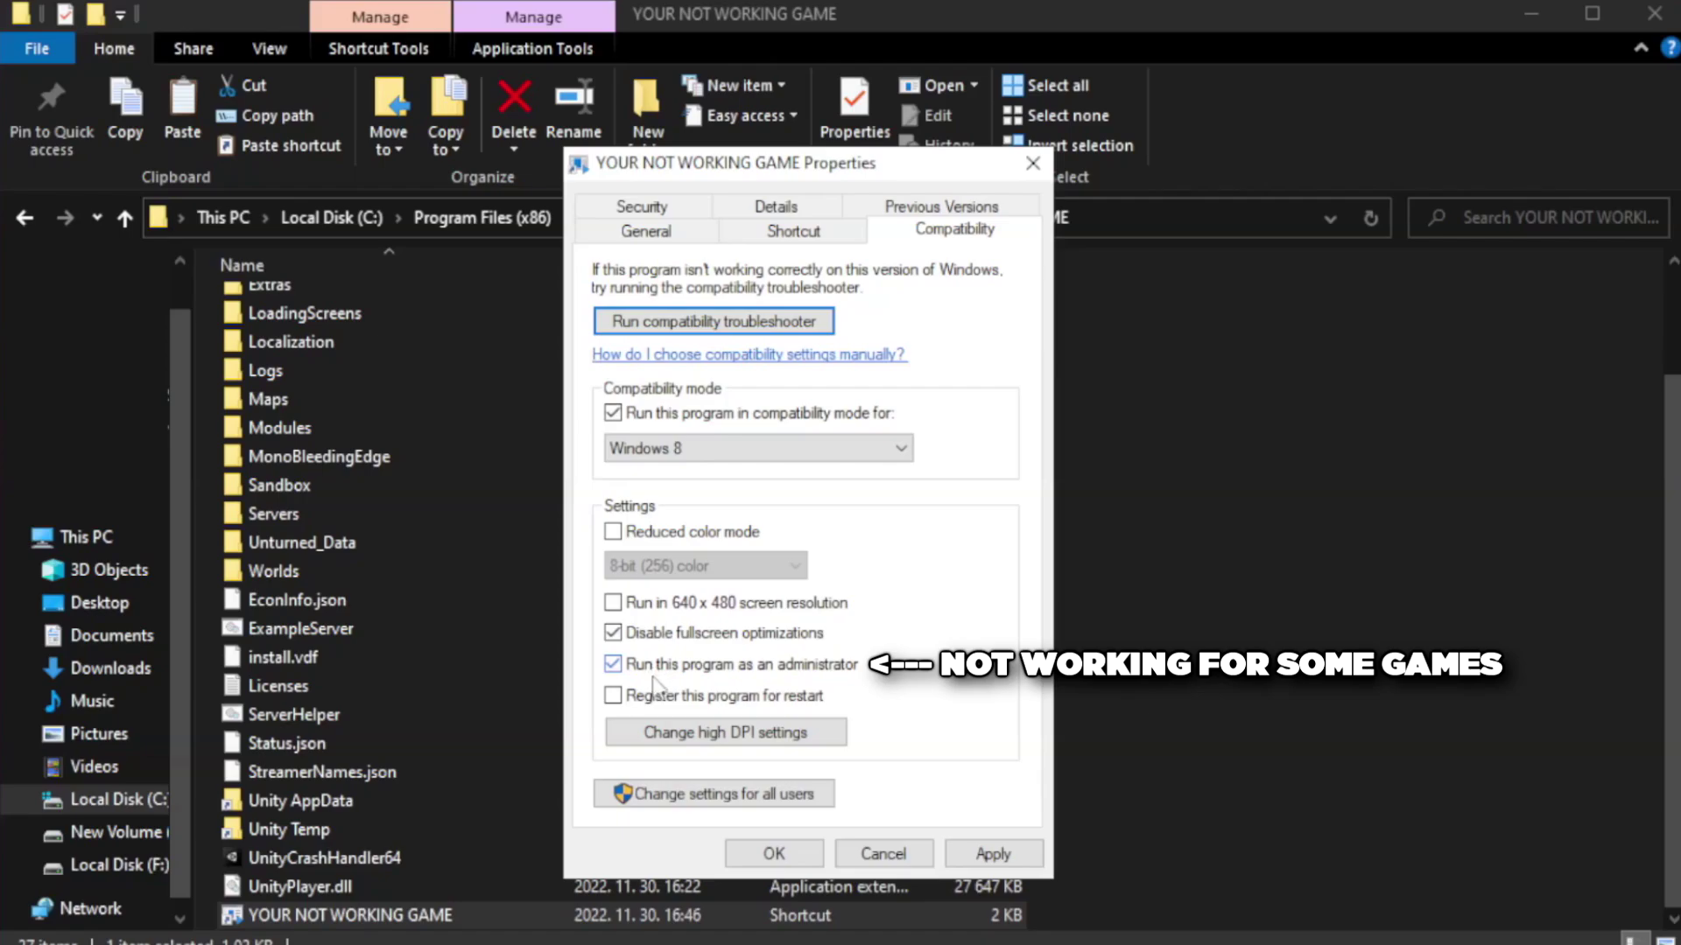
{"action": "left_click", "coordinate": [1004, 856]}
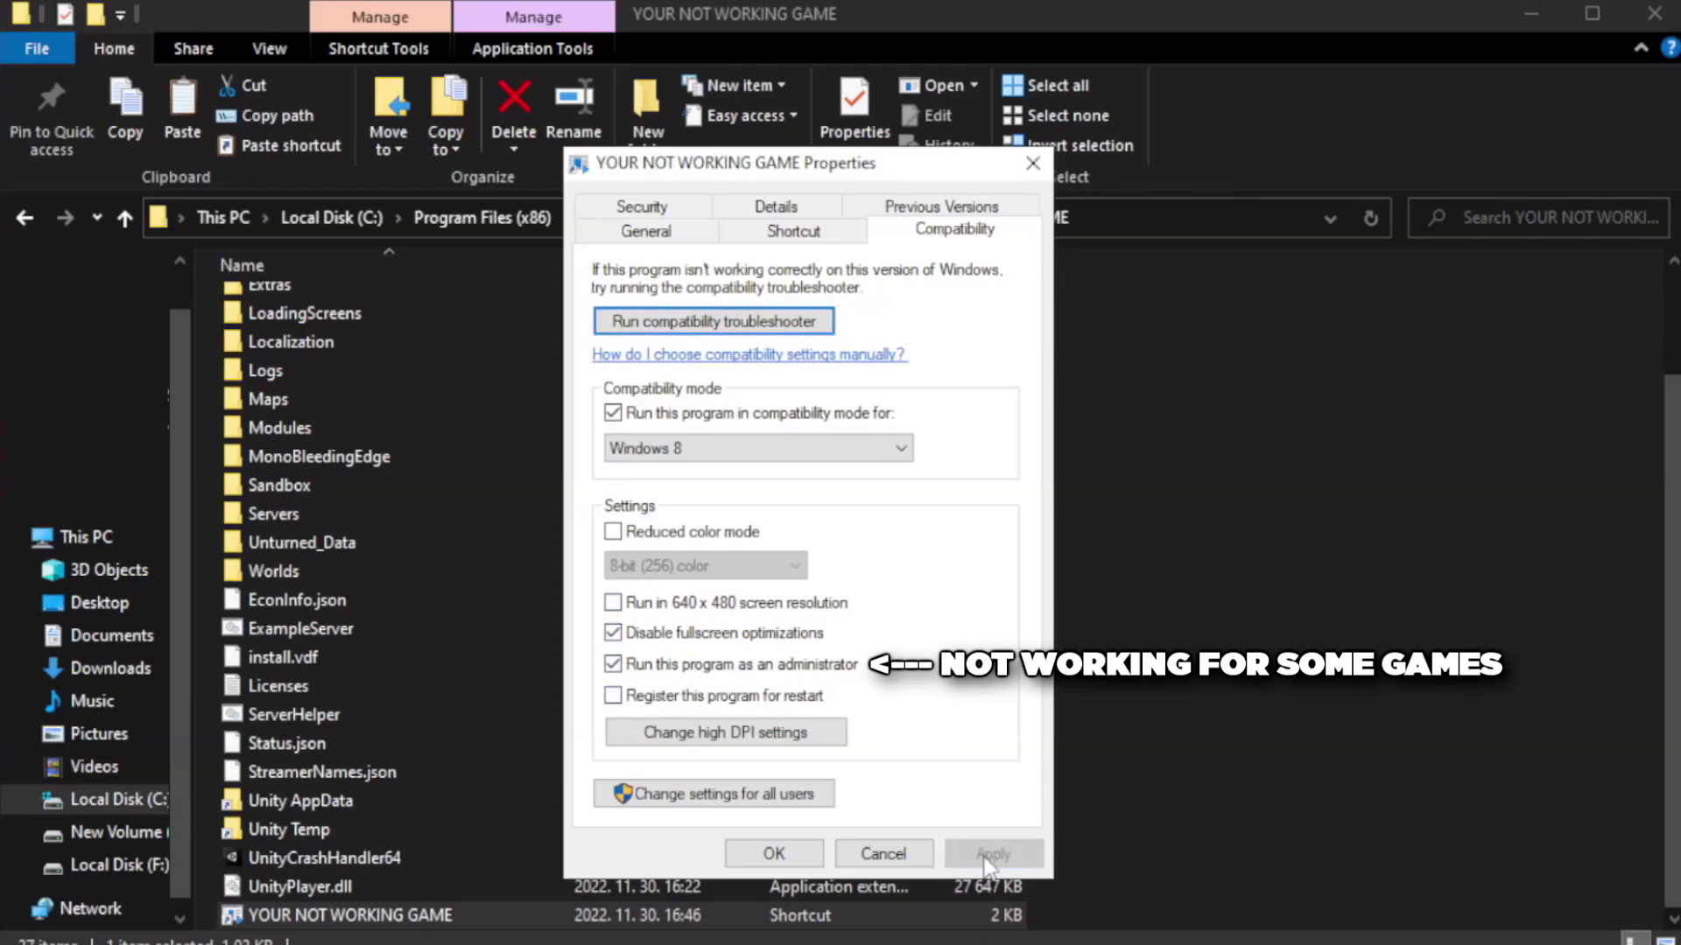
{"action": "left_click", "coordinate": [770, 855]}
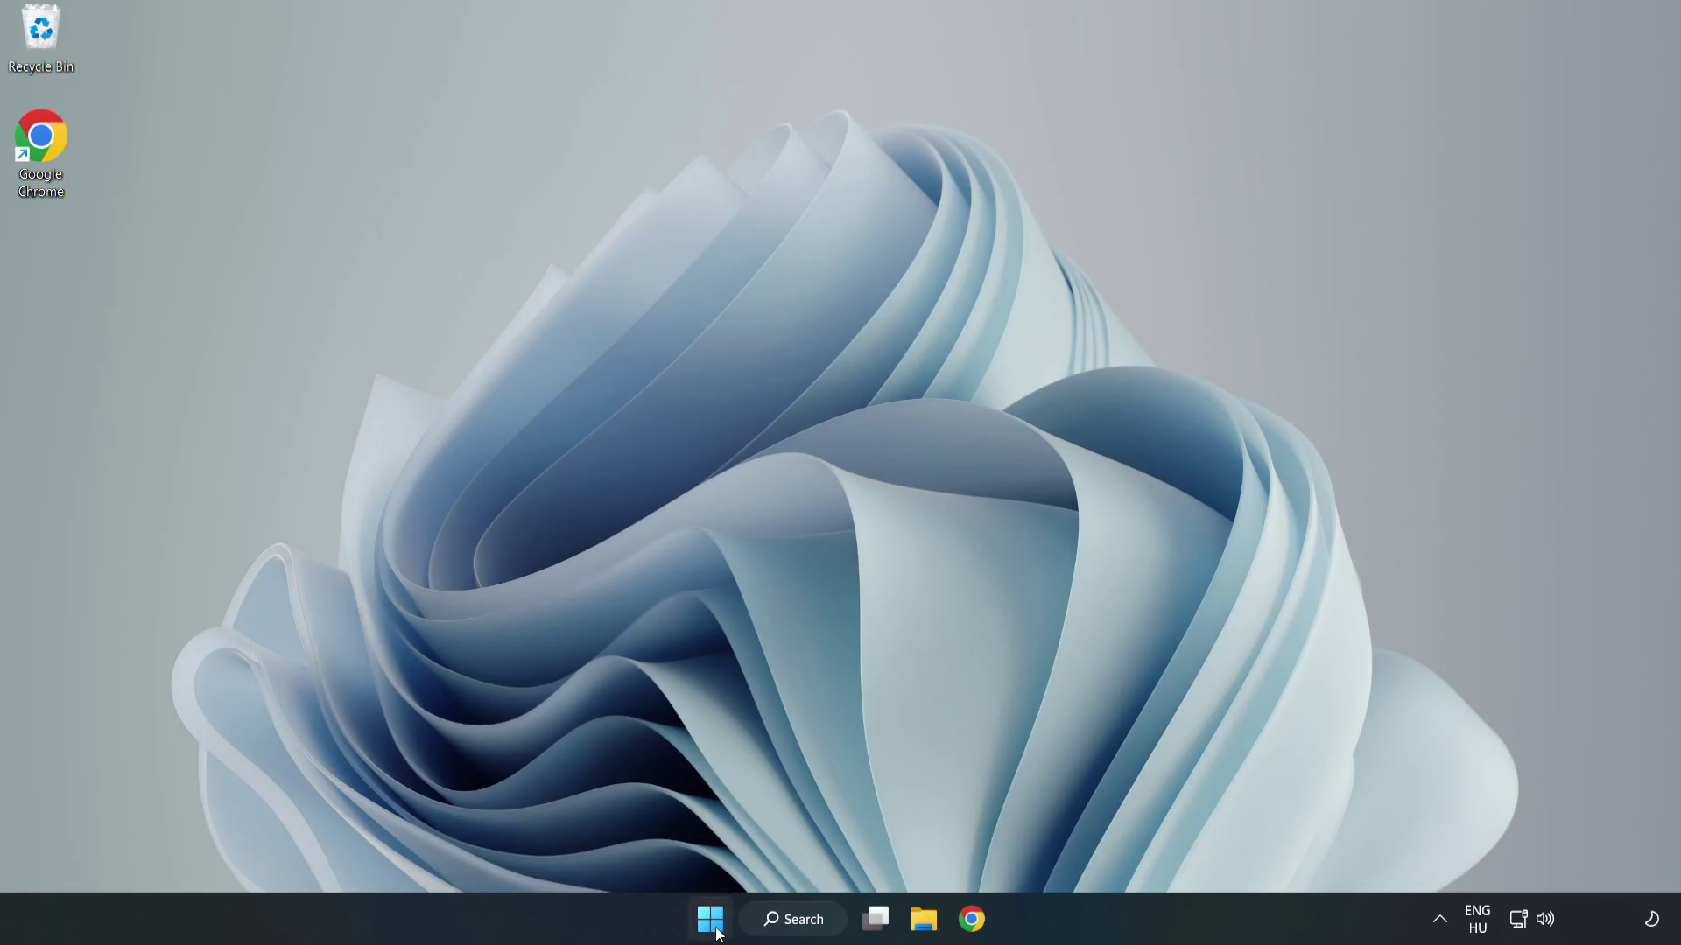
Step: Disable Cortana, Microsoft Edge, Microsoft Teams and Phone Link in Task Manager's Startup list, then close it
{"action": "right_click", "coordinate": [712, 923]}
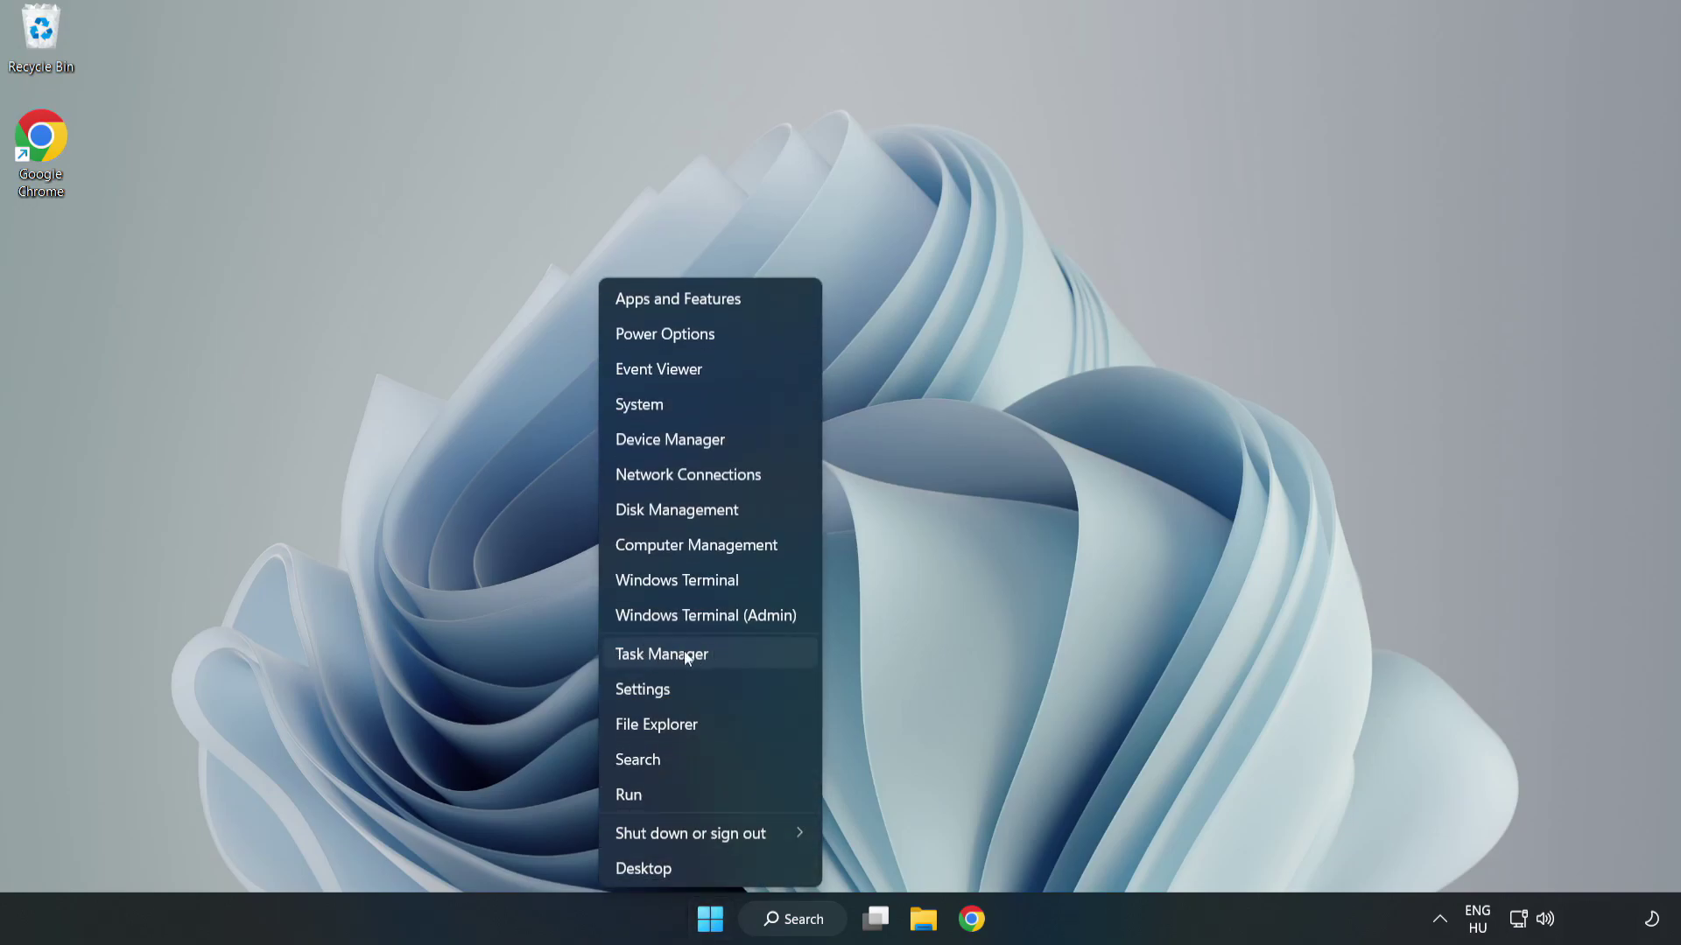
{"action": "left_click", "coordinate": [707, 653]}
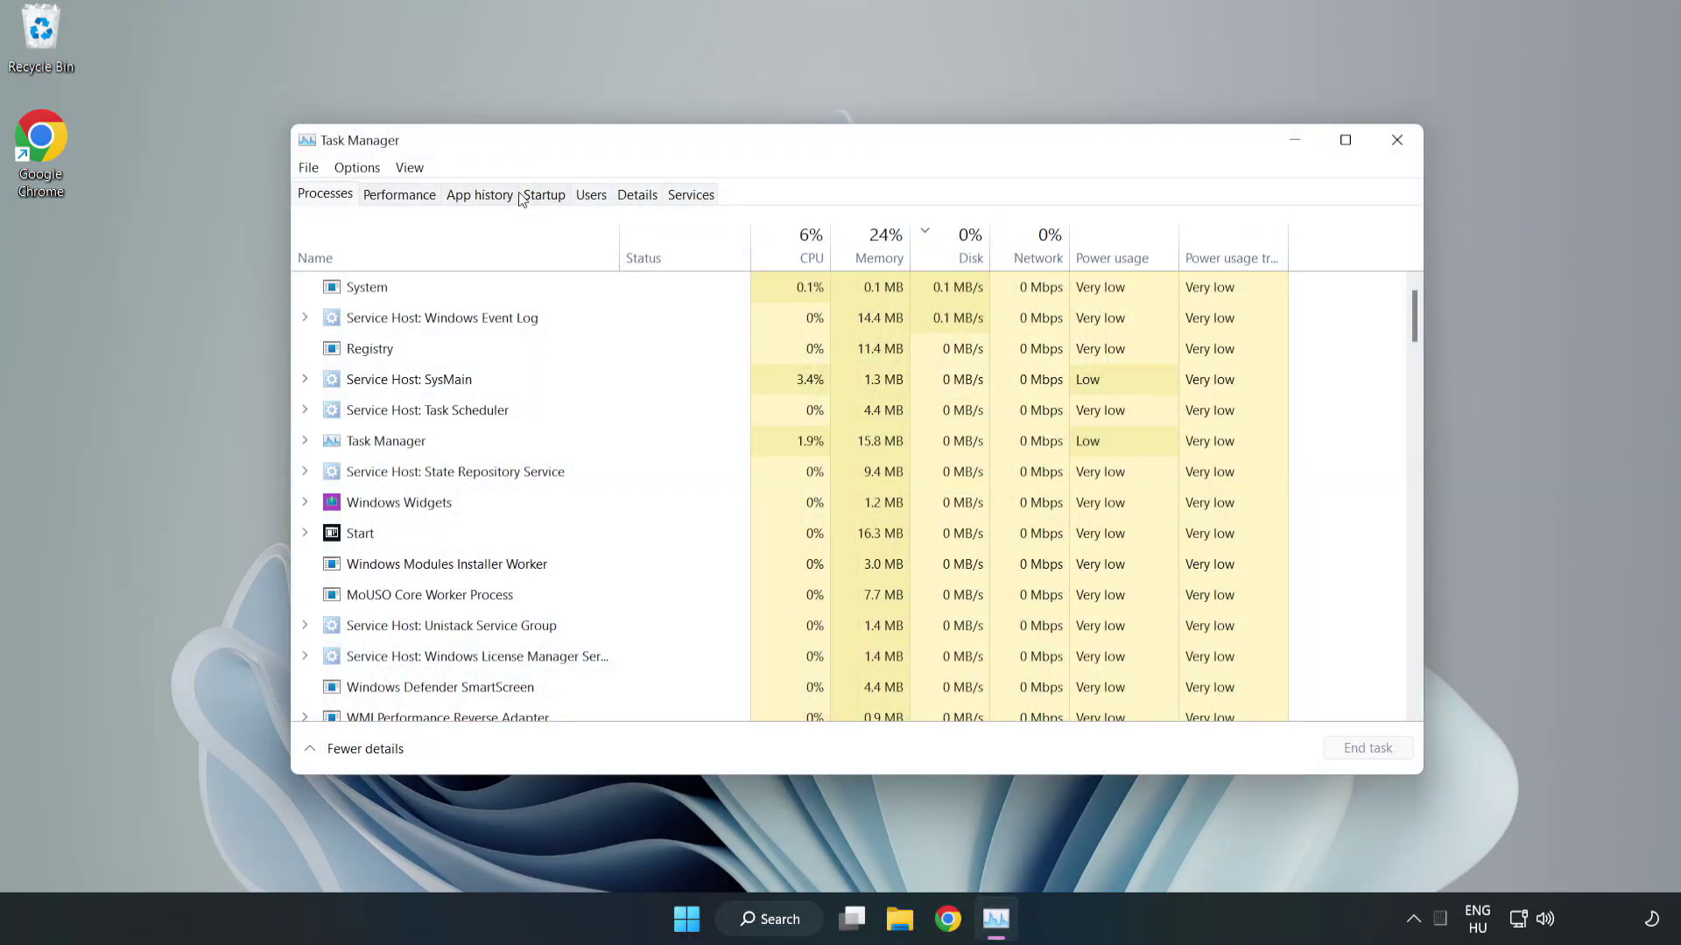
{"action": "left_click", "coordinate": [546, 198]}
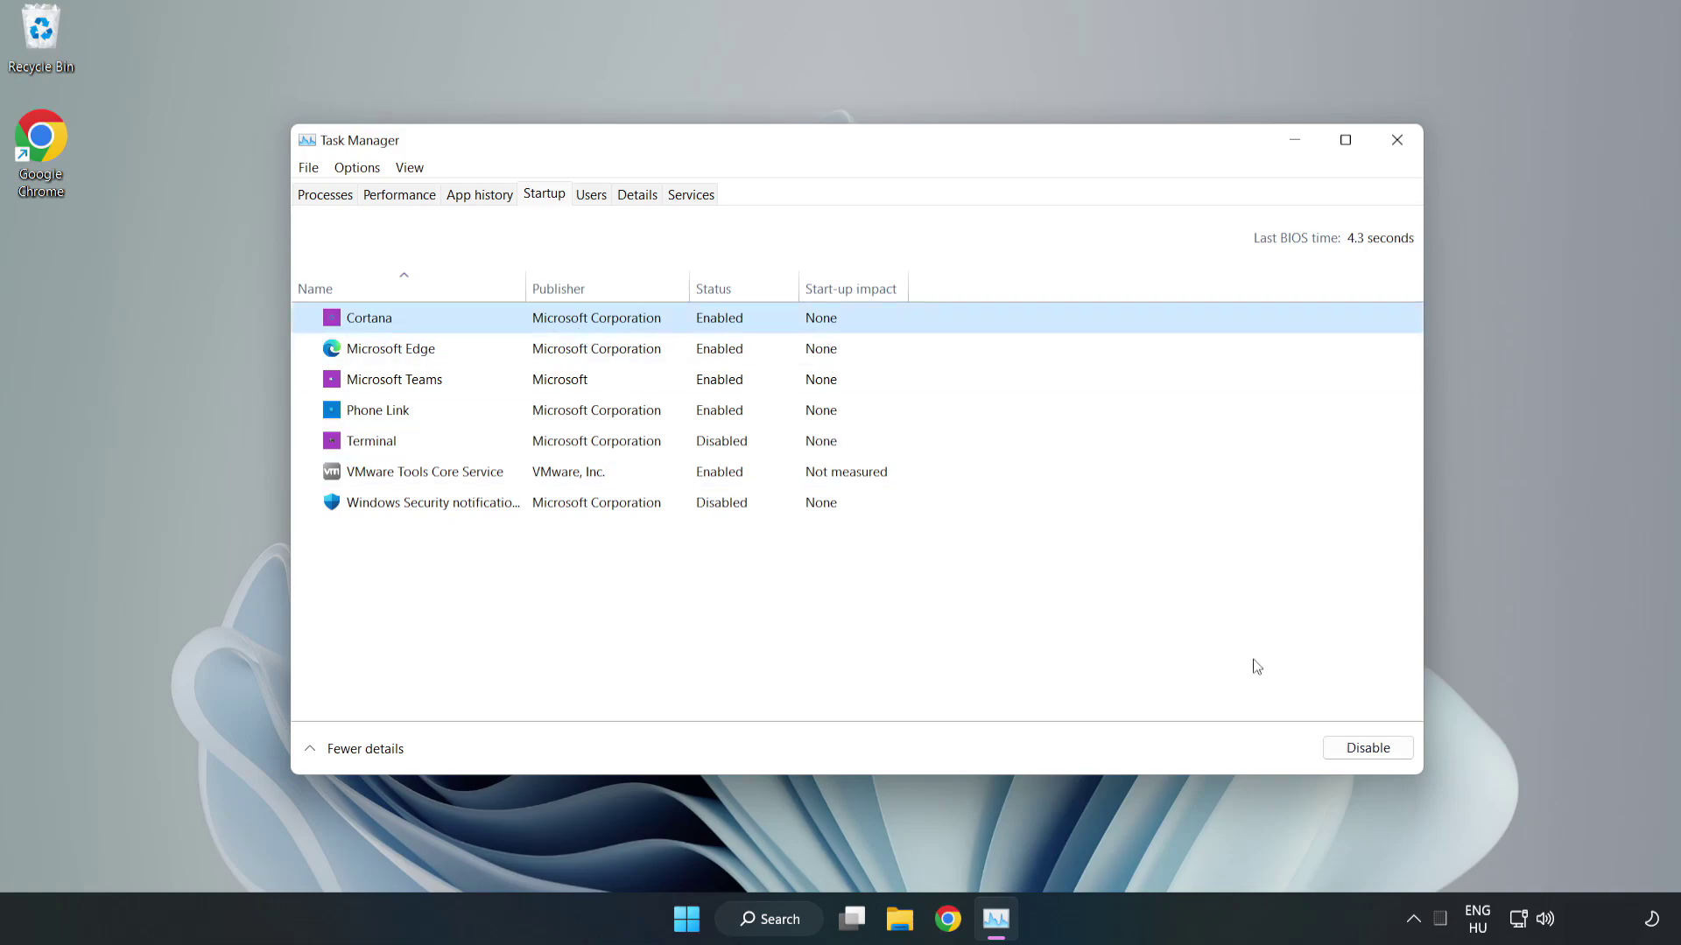
{"action": "left_click", "coordinate": [1367, 747]}
{"action": "left_click", "coordinate": [734, 350]}
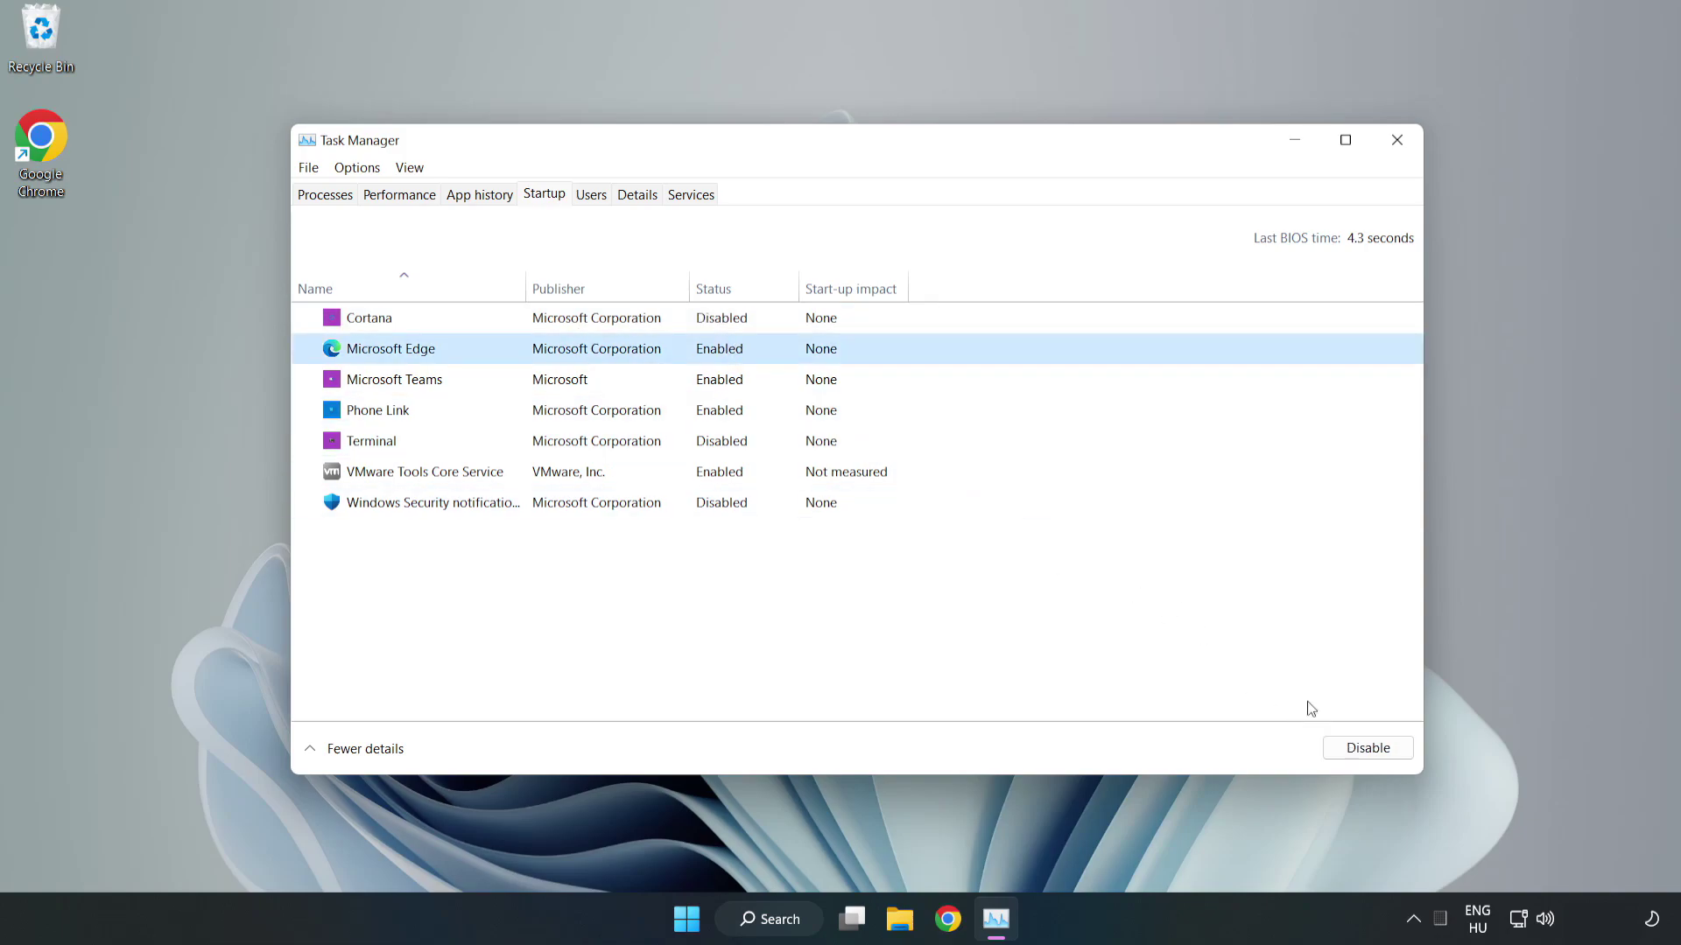
{"action": "left_click", "coordinate": [1366, 747]}
{"action": "left_click", "coordinate": [570, 380]}
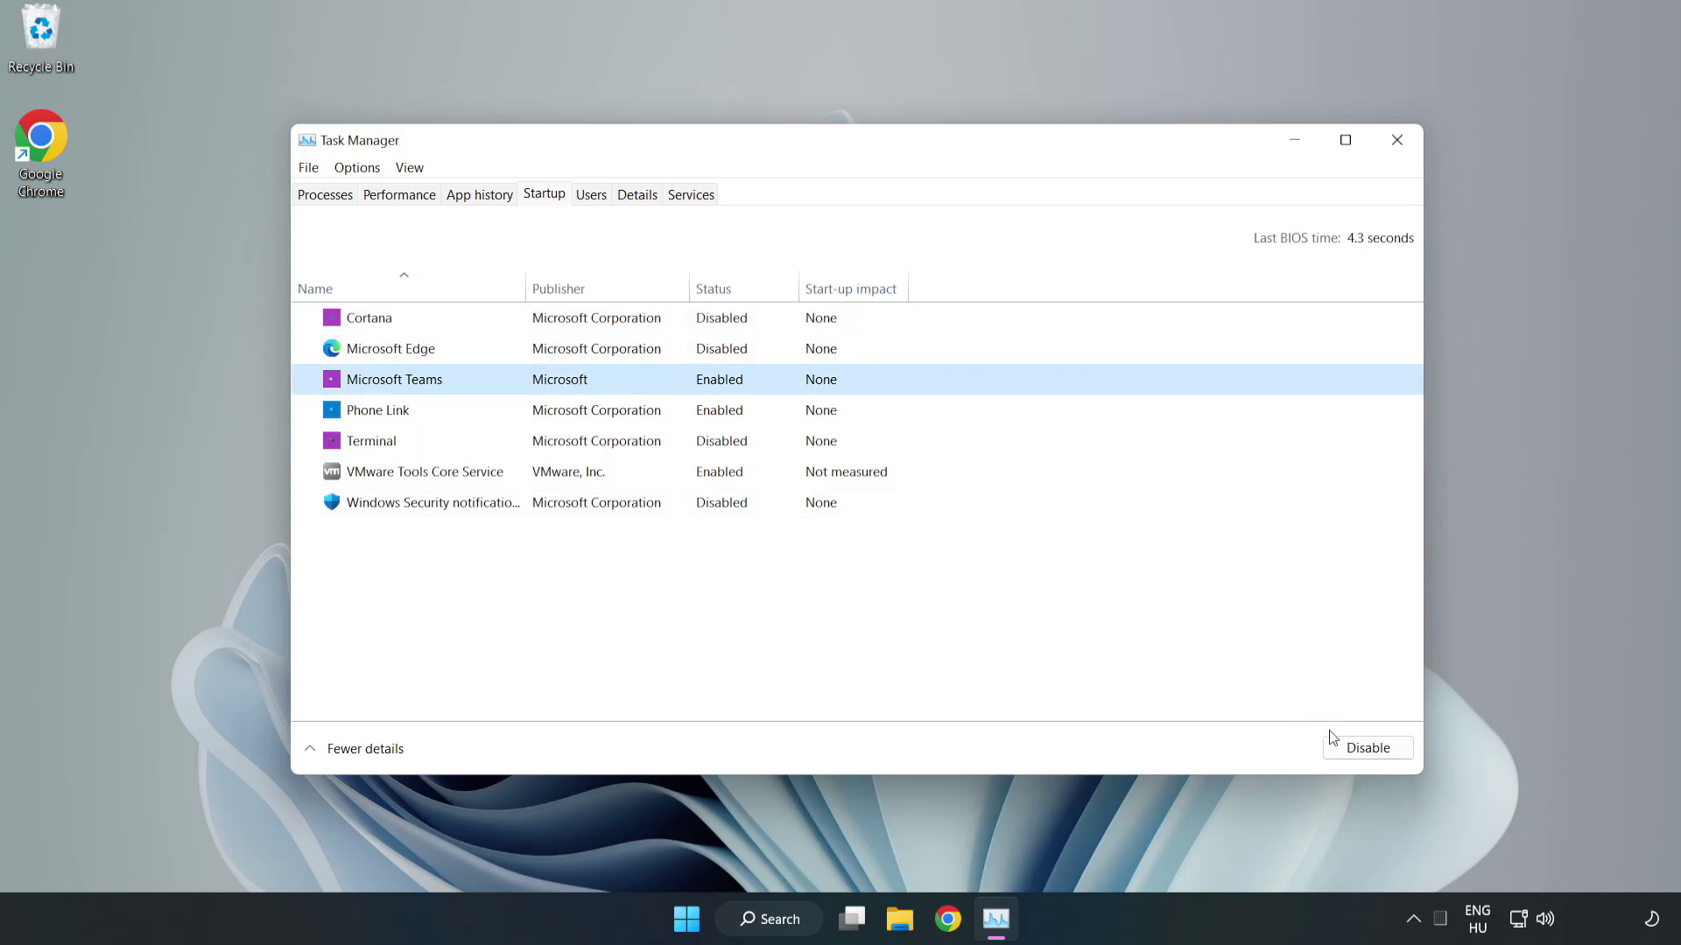
{"action": "left_click", "coordinate": [1334, 743]}
{"action": "left_click", "coordinate": [560, 411]}
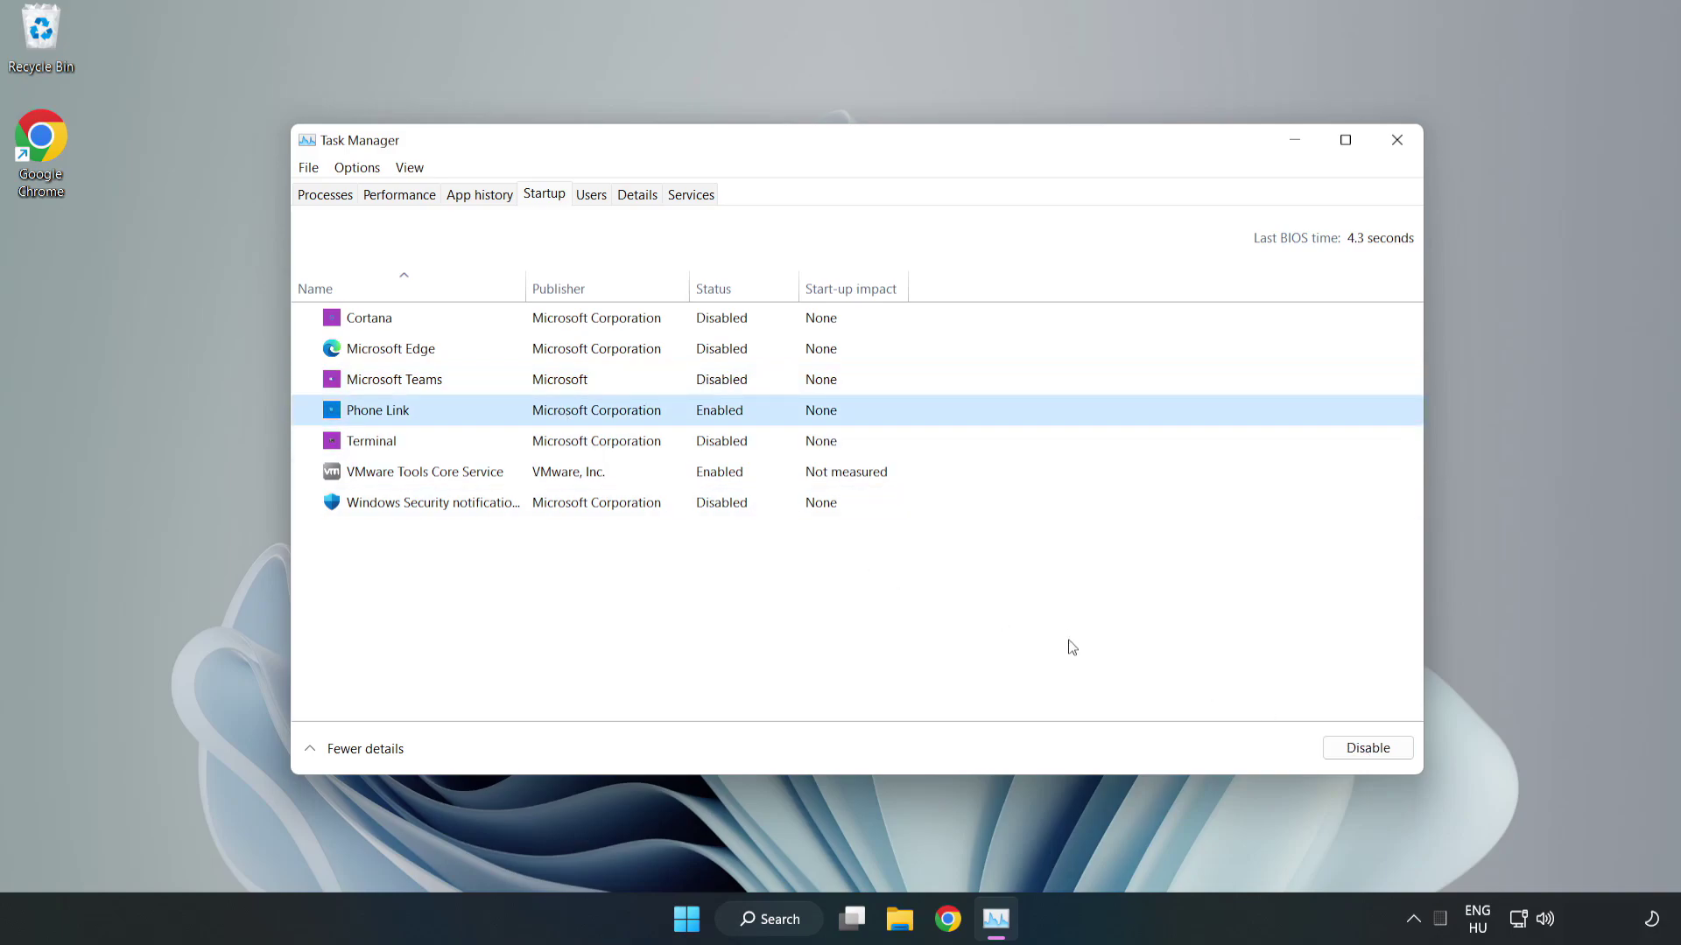
{"action": "left_click", "coordinate": [1390, 749]}
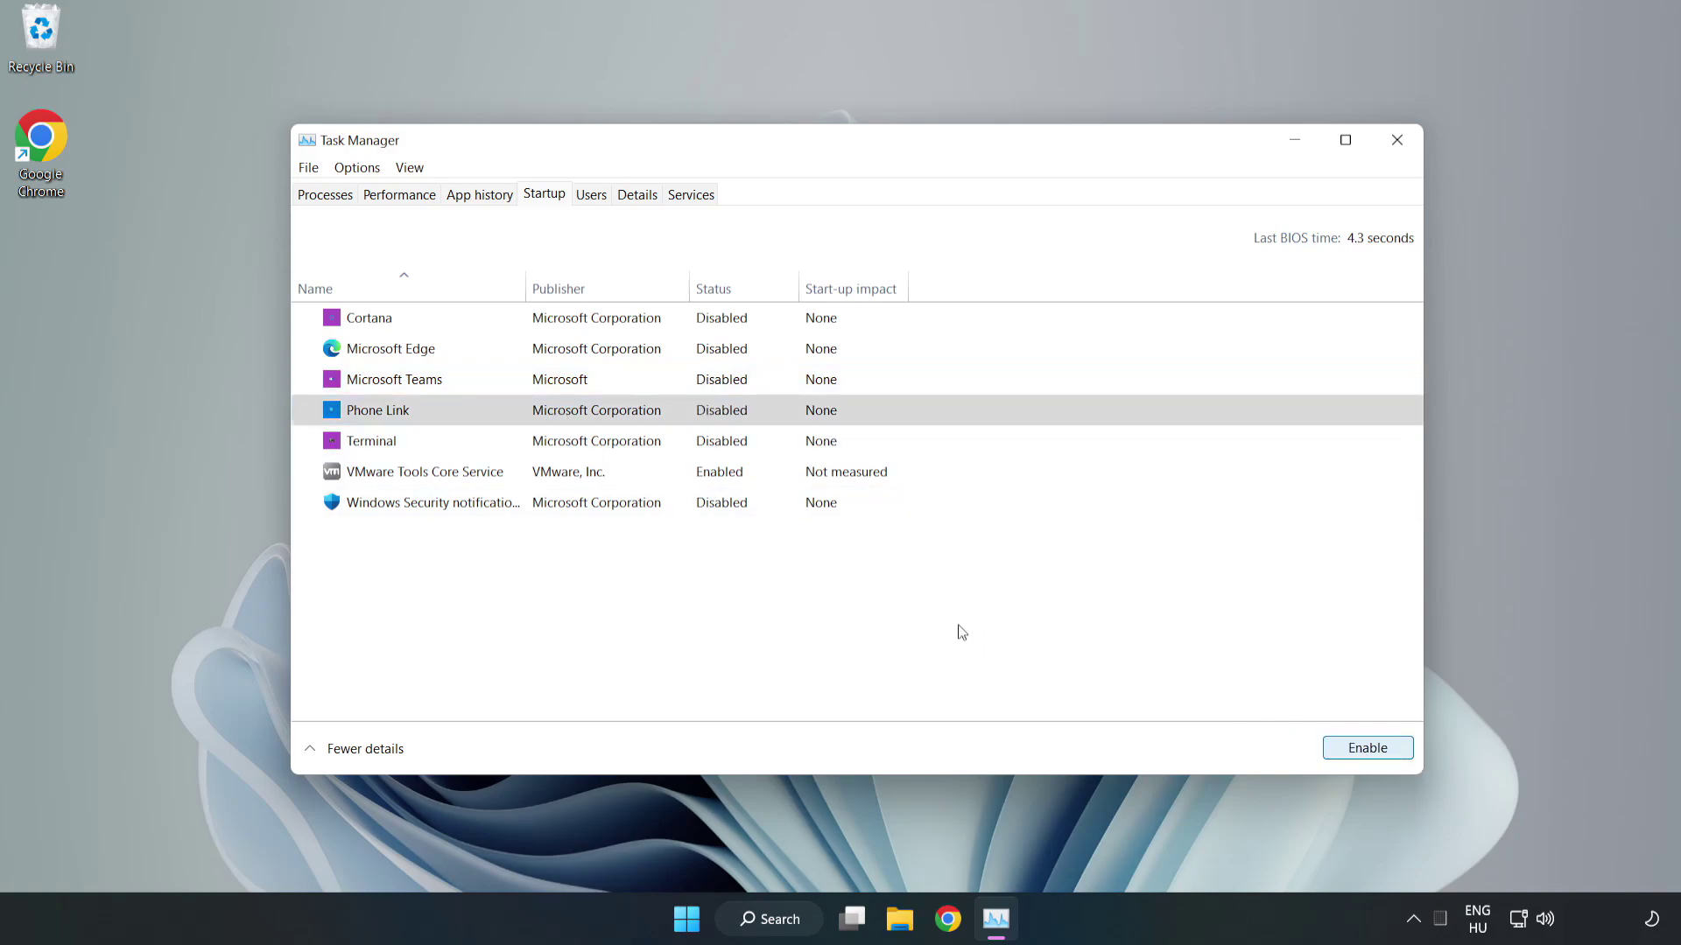
{"action": "left_click", "coordinate": [1397, 140]}
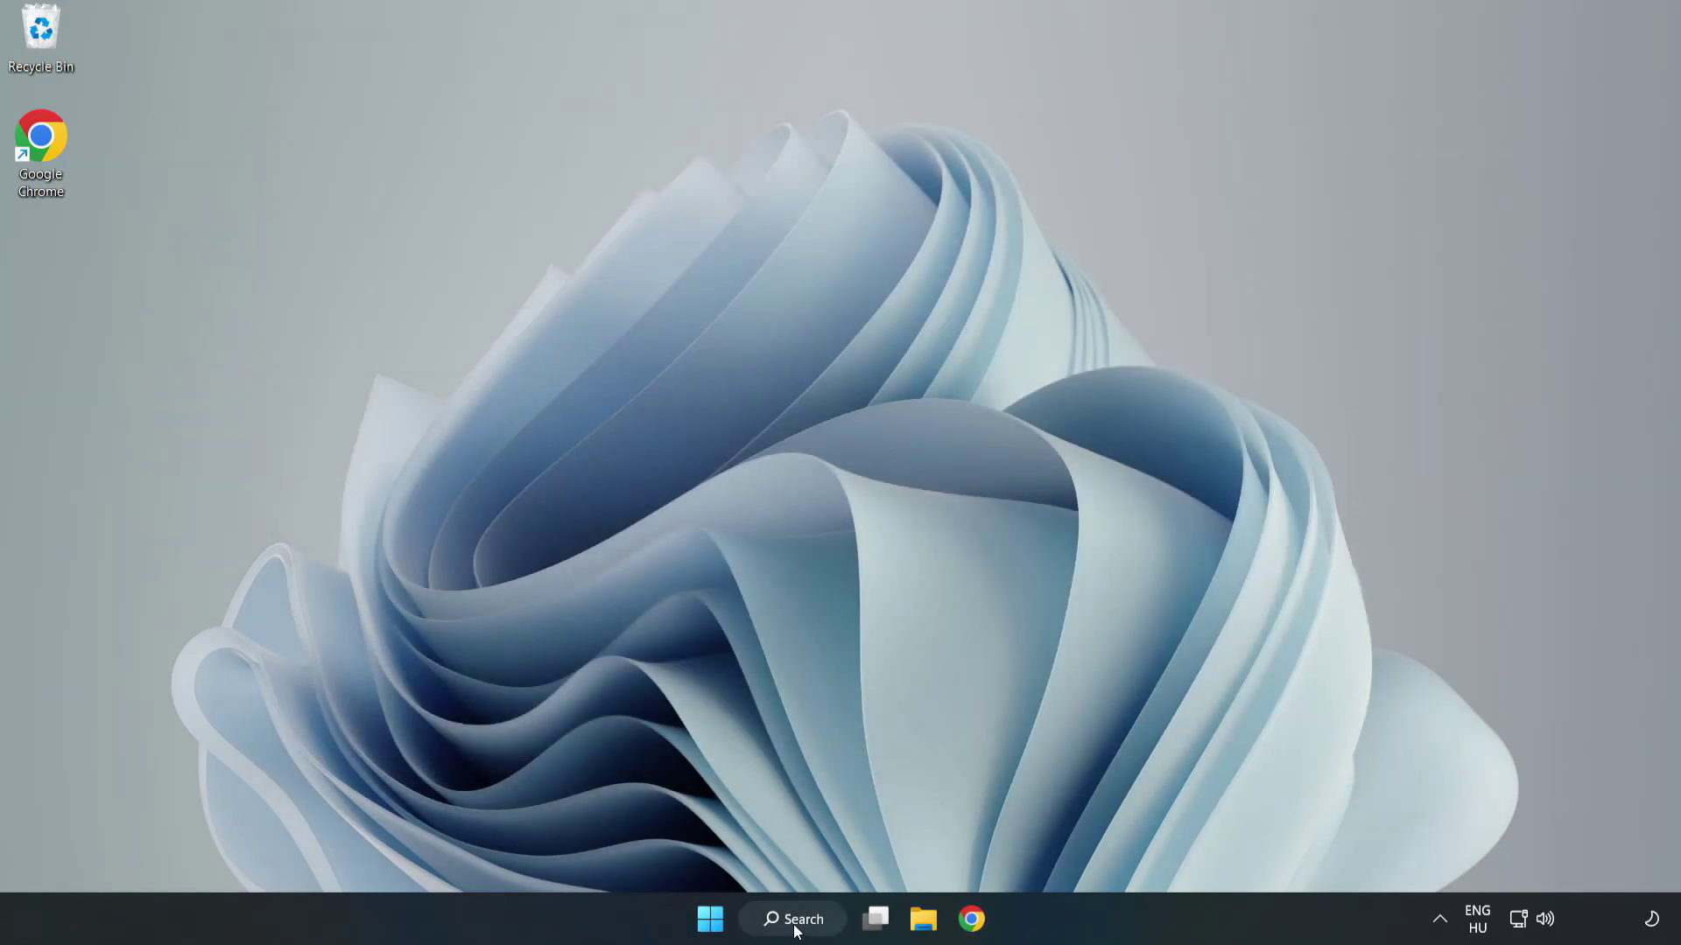
Step: Open Windows Security's Virus & threat protection settings and scroll to the exclusions option
{"action": "left_click", "coordinate": [797, 928]}
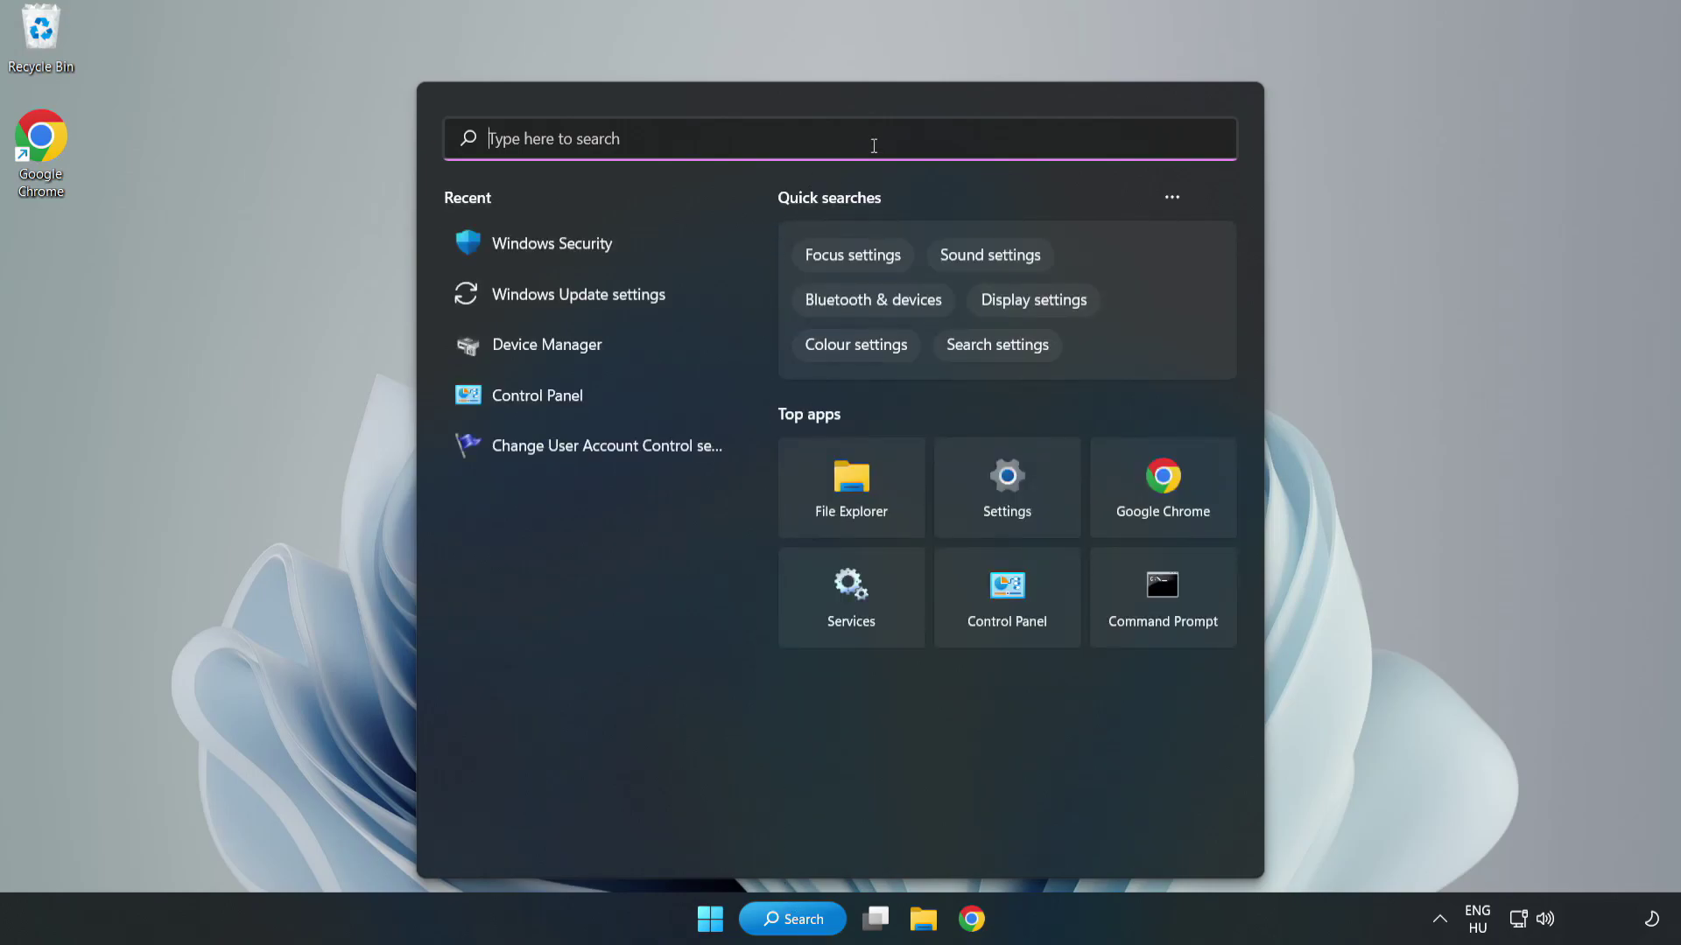
{"action": "type", "text": "secu"}
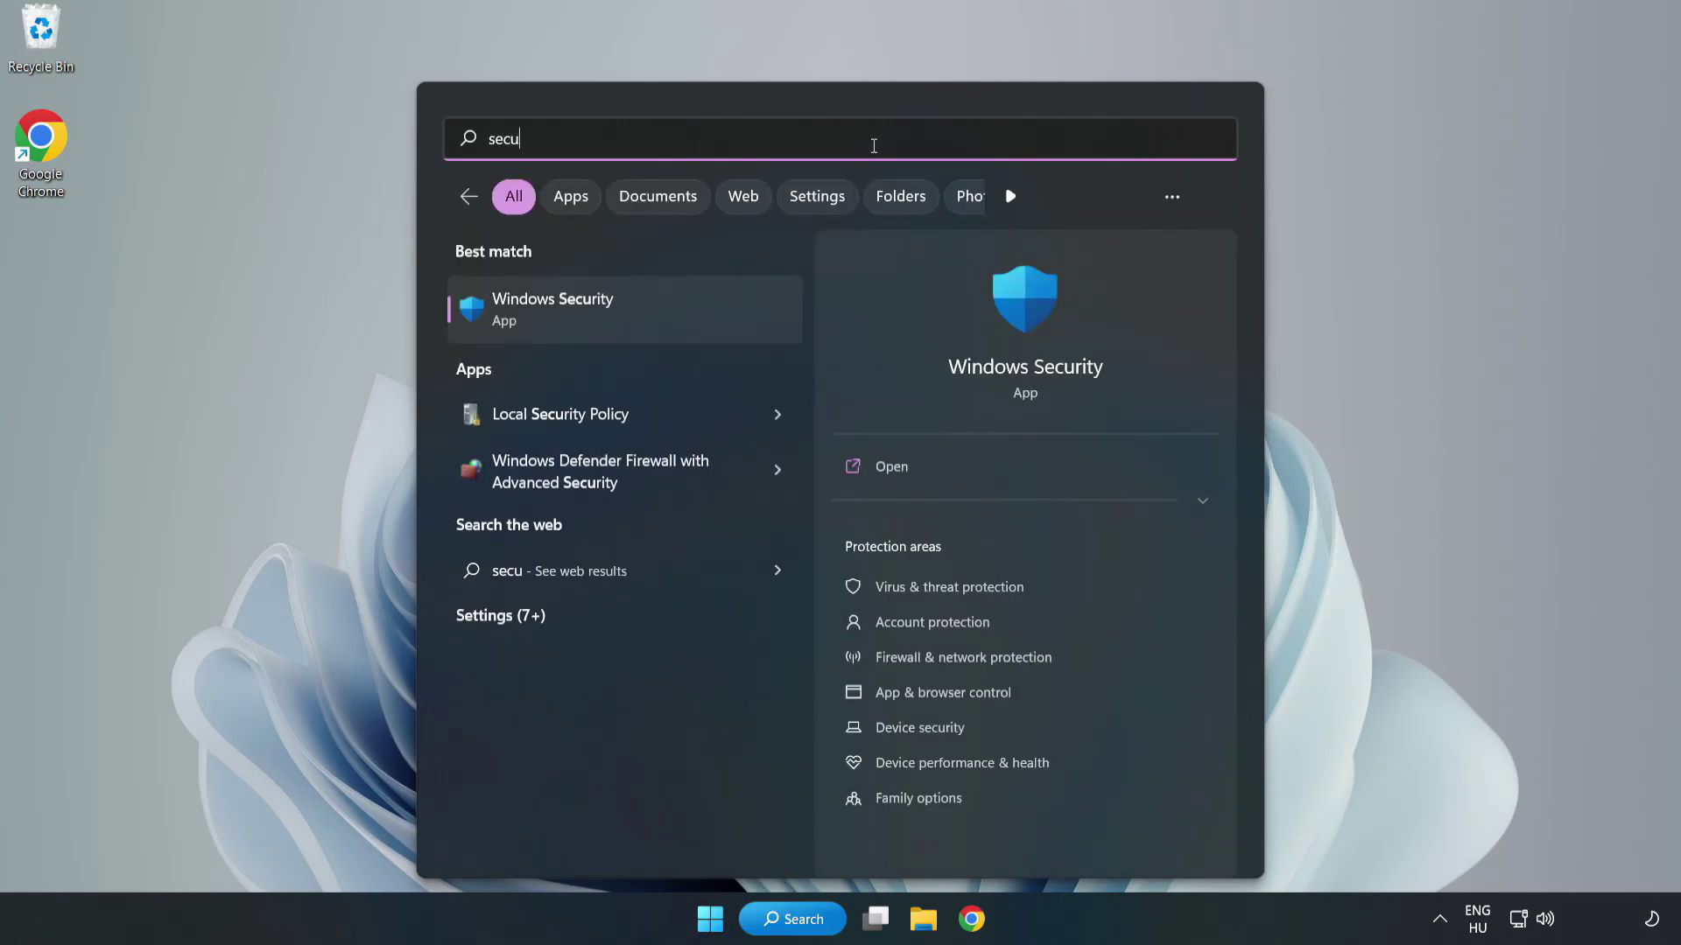
{"action": "type", "text": "rity"}
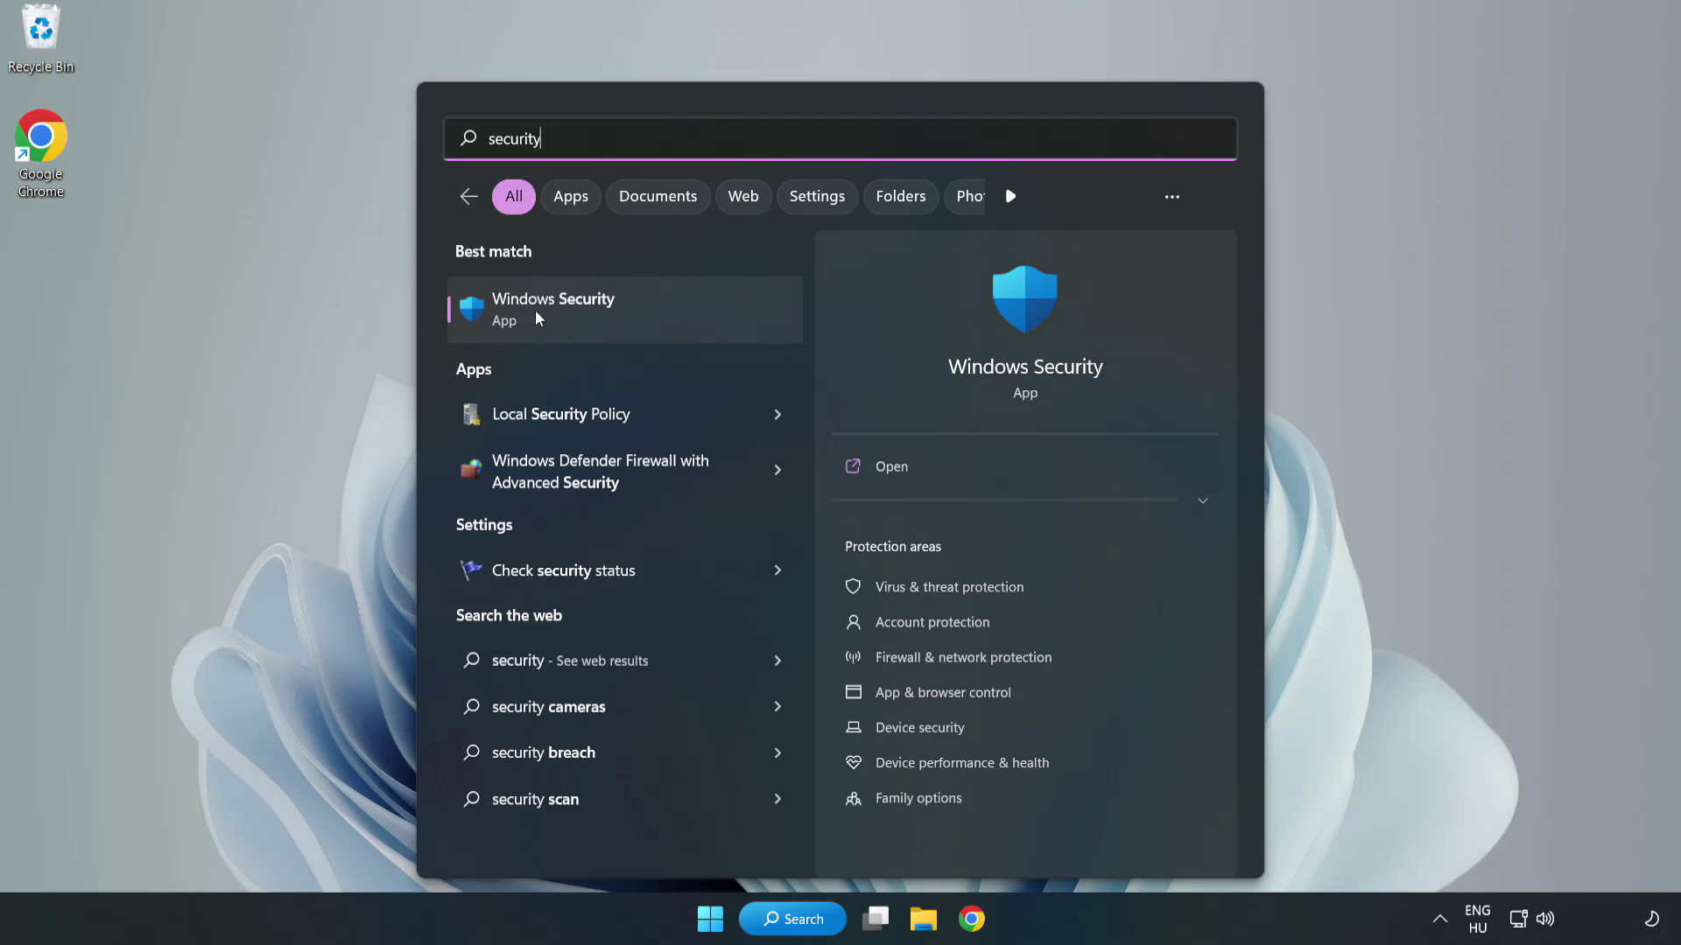
{"action": "left_click", "coordinate": [607, 323]}
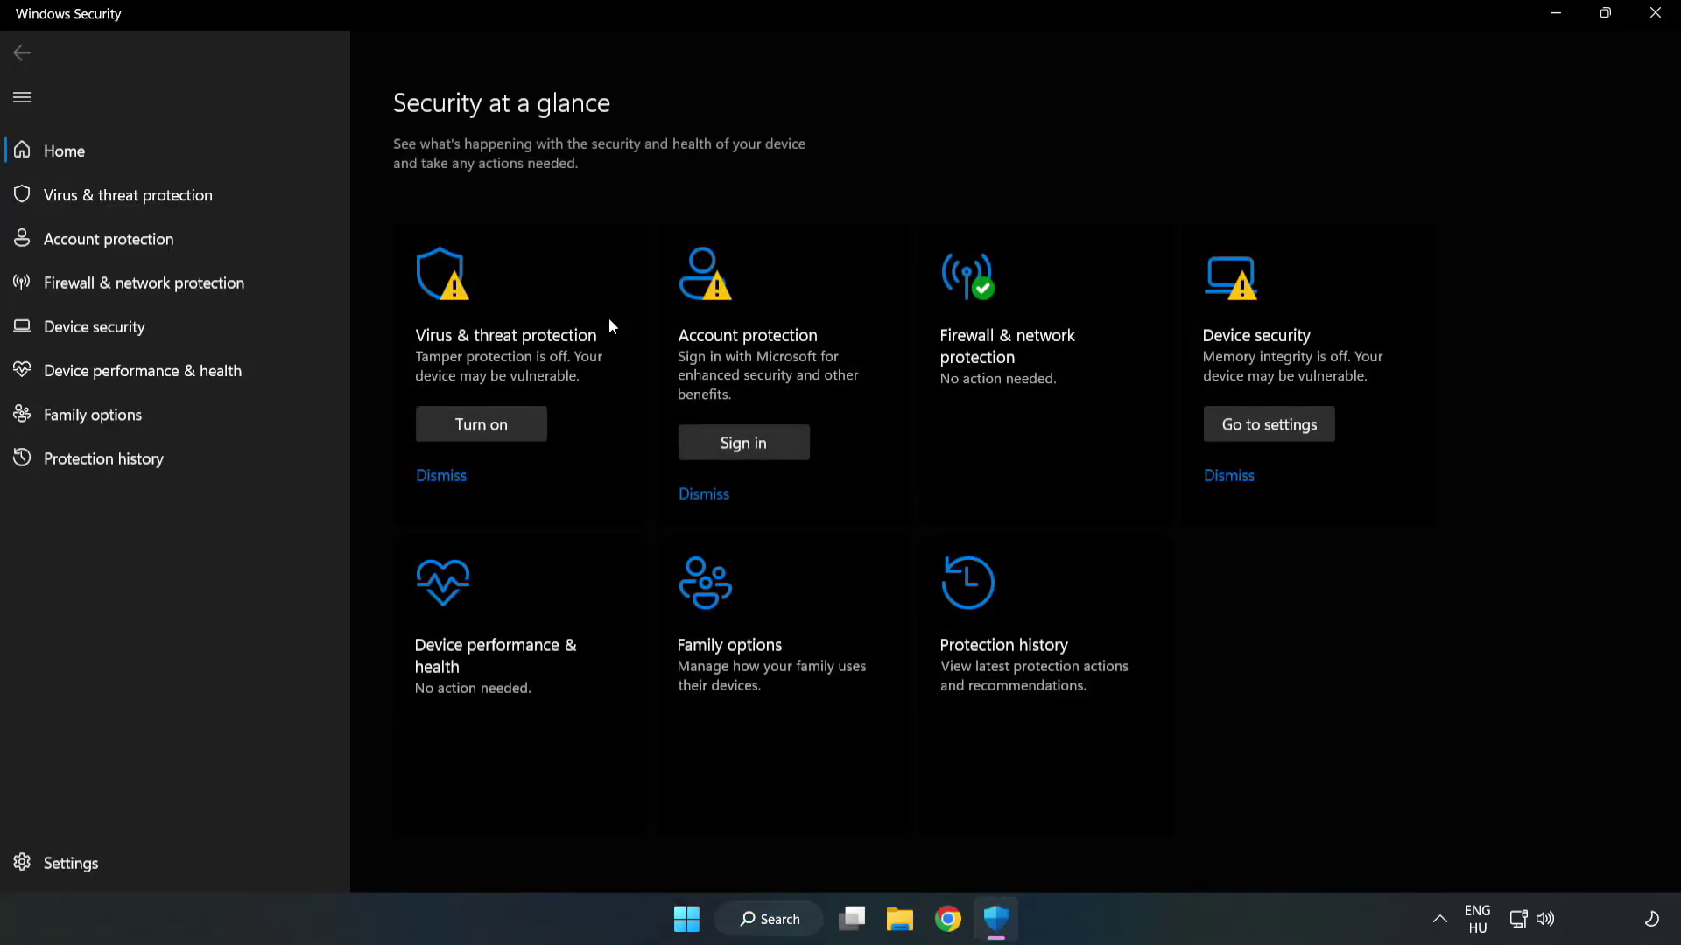
{"action": "left_click", "coordinate": [110, 203]}
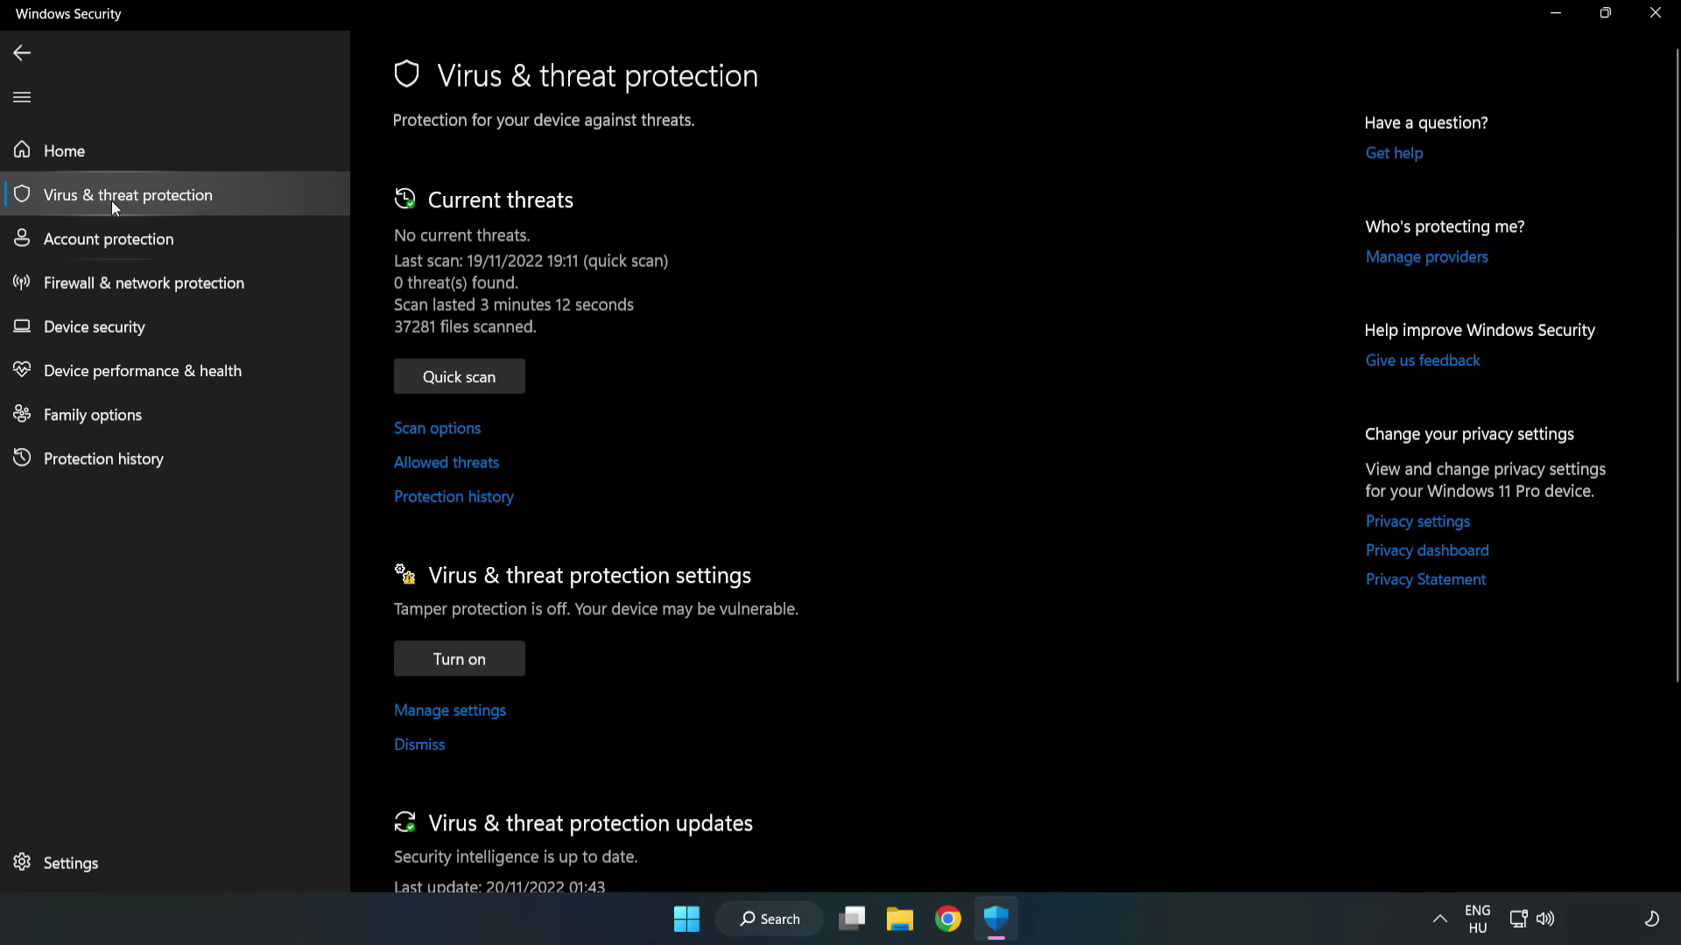
{"action": "scroll", "coordinate": [876, 340], "scroll_direction": "down", "scroll_amount": 3}
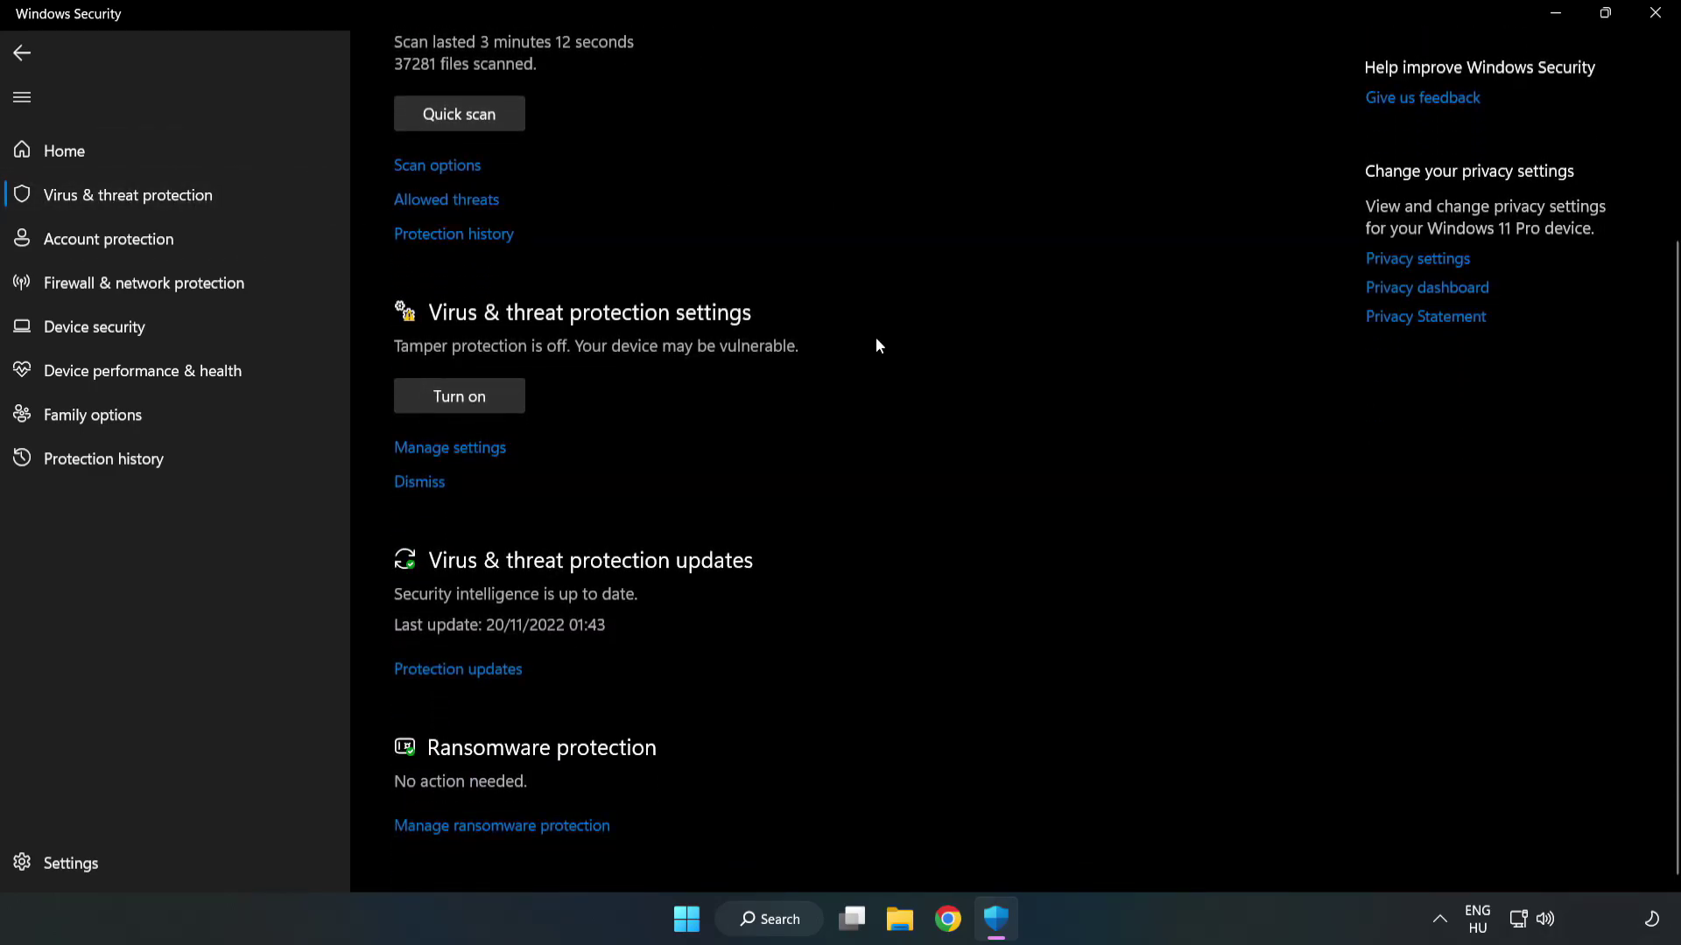
{"action": "left_click", "coordinate": [459, 450]}
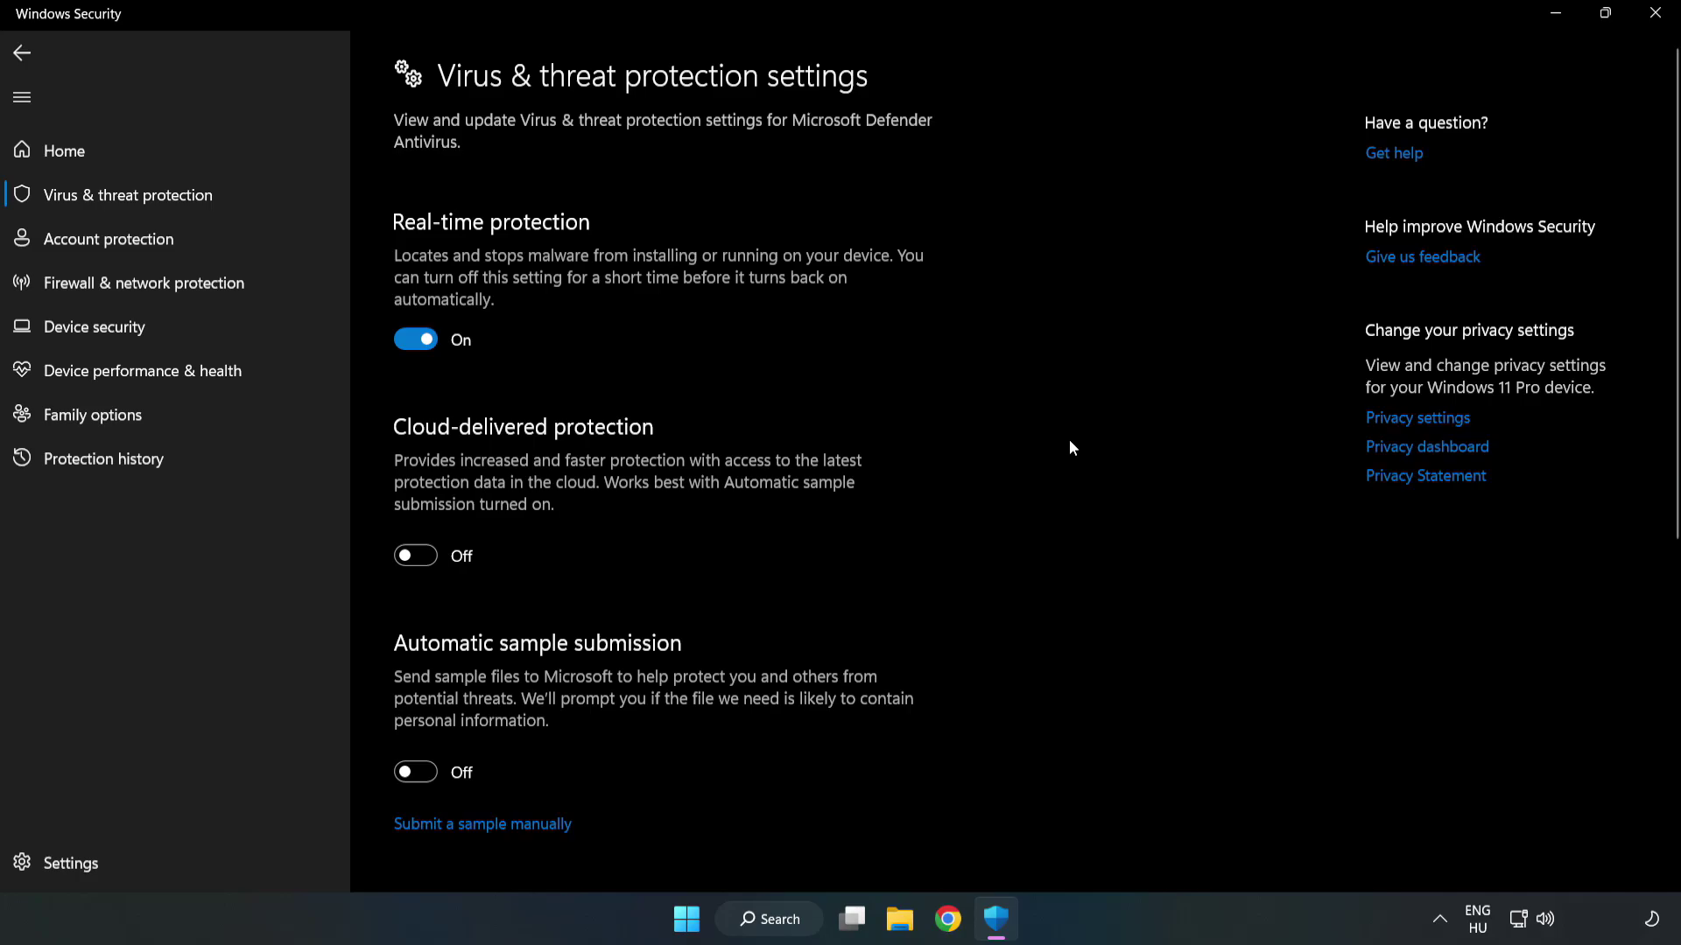
{"action": "scroll", "coordinate": [1070, 446], "scroll_direction": "down", "scroll_amount": 6}
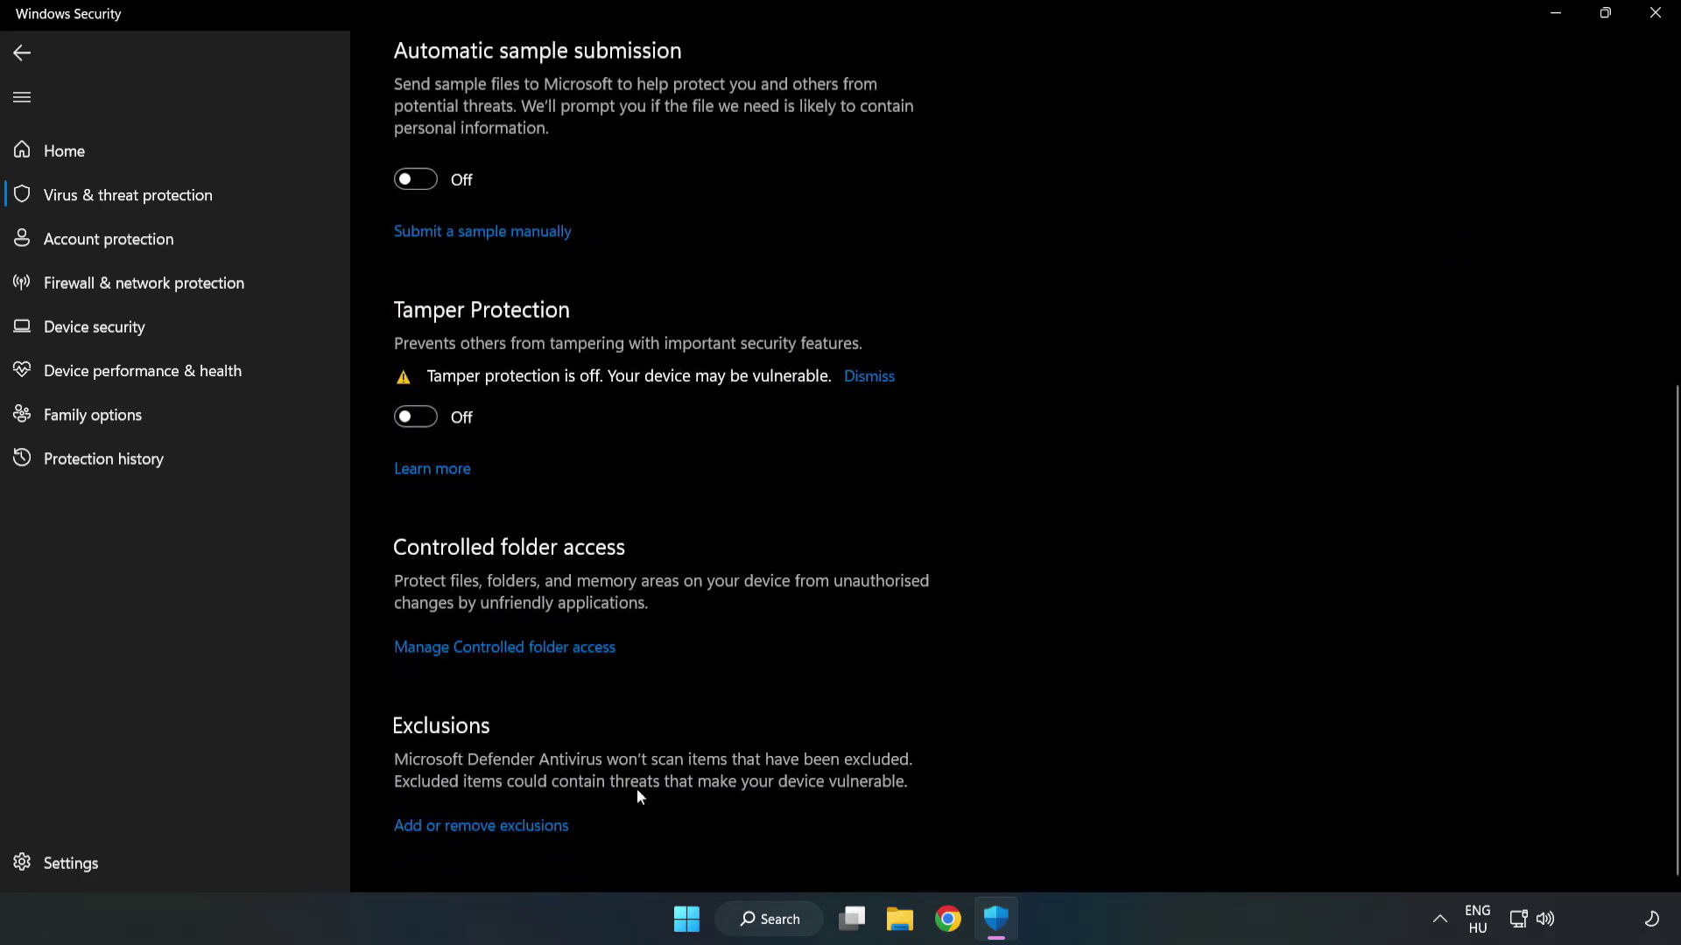
Step: Add a file exclusion for the shortcut in C:\Program Files (x86)\NOT WORKING APP, then close Windows Security
{"action": "left_click", "coordinate": [498, 827]}
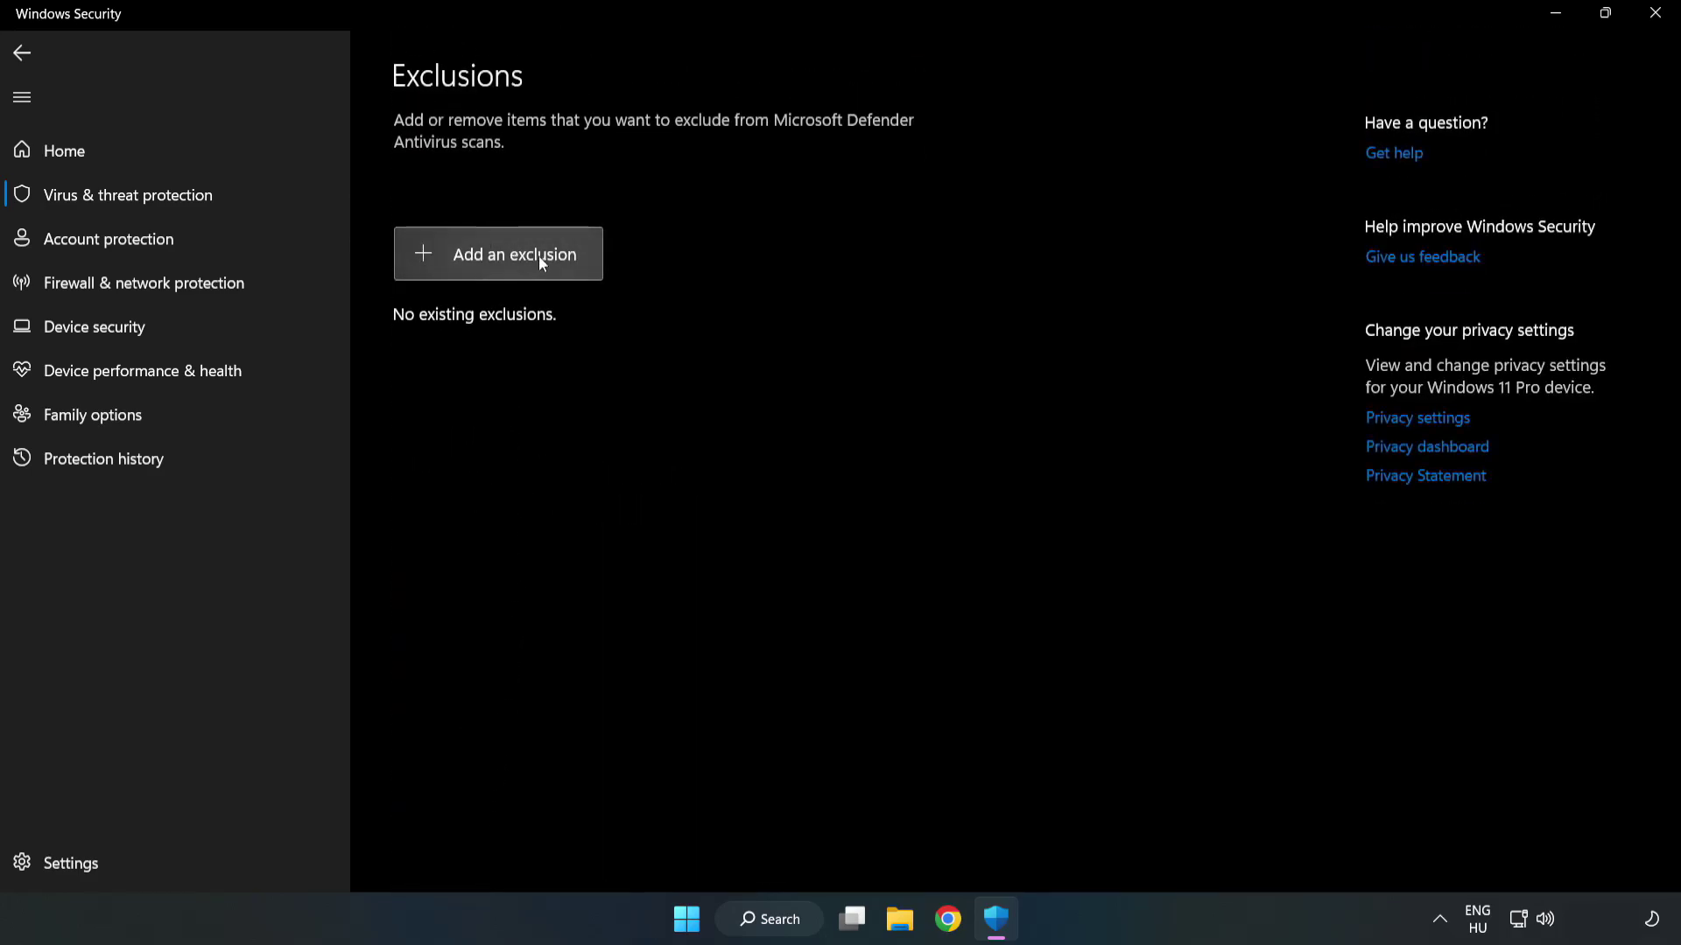
{"action": "left_click", "coordinate": [515, 262]}
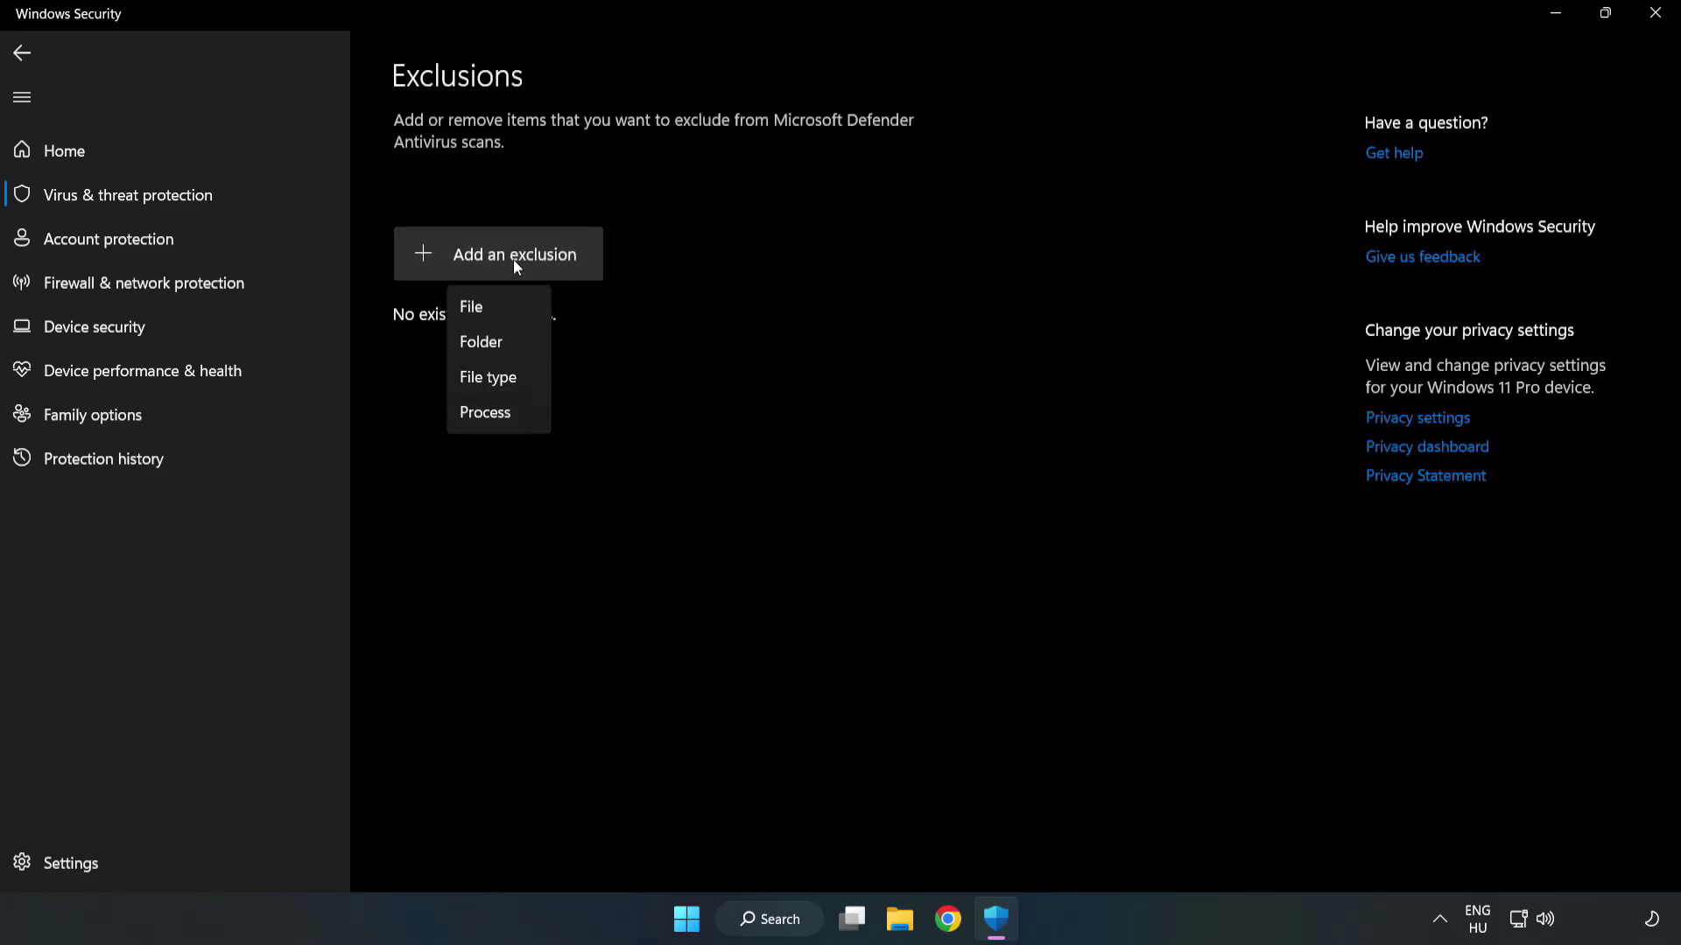
{"action": "left_click", "coordinate": [480, 310]}
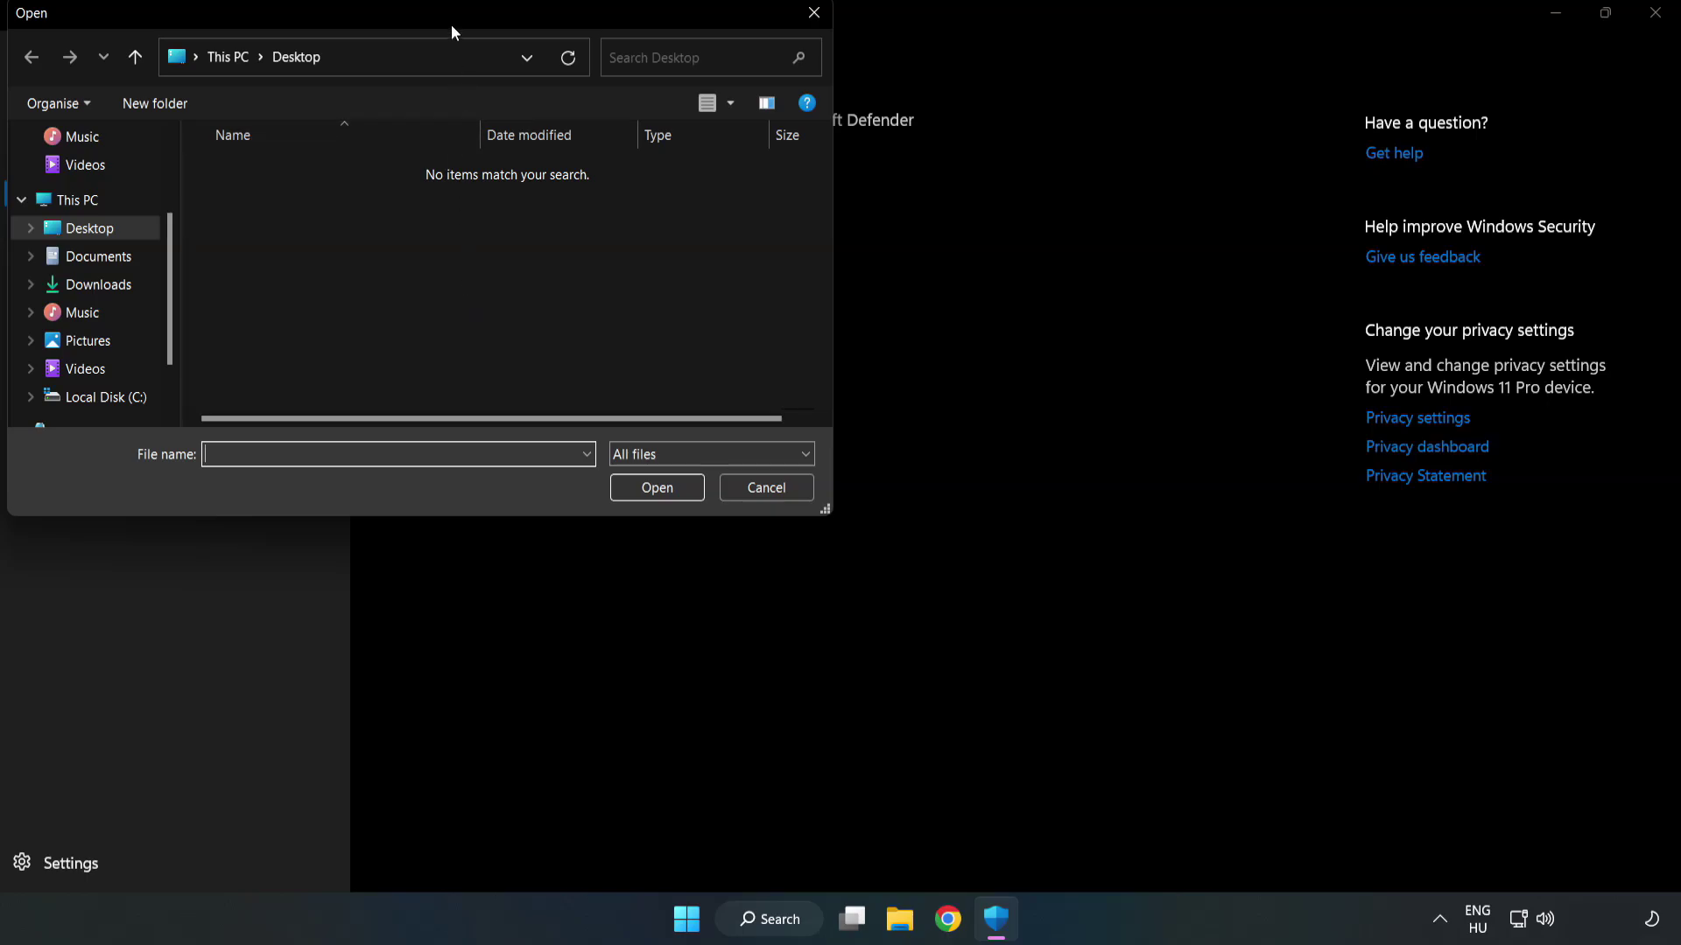
{"action": "left_click_drag", "start_coordinate": [451, 22], "coordinate": [773, 193]}
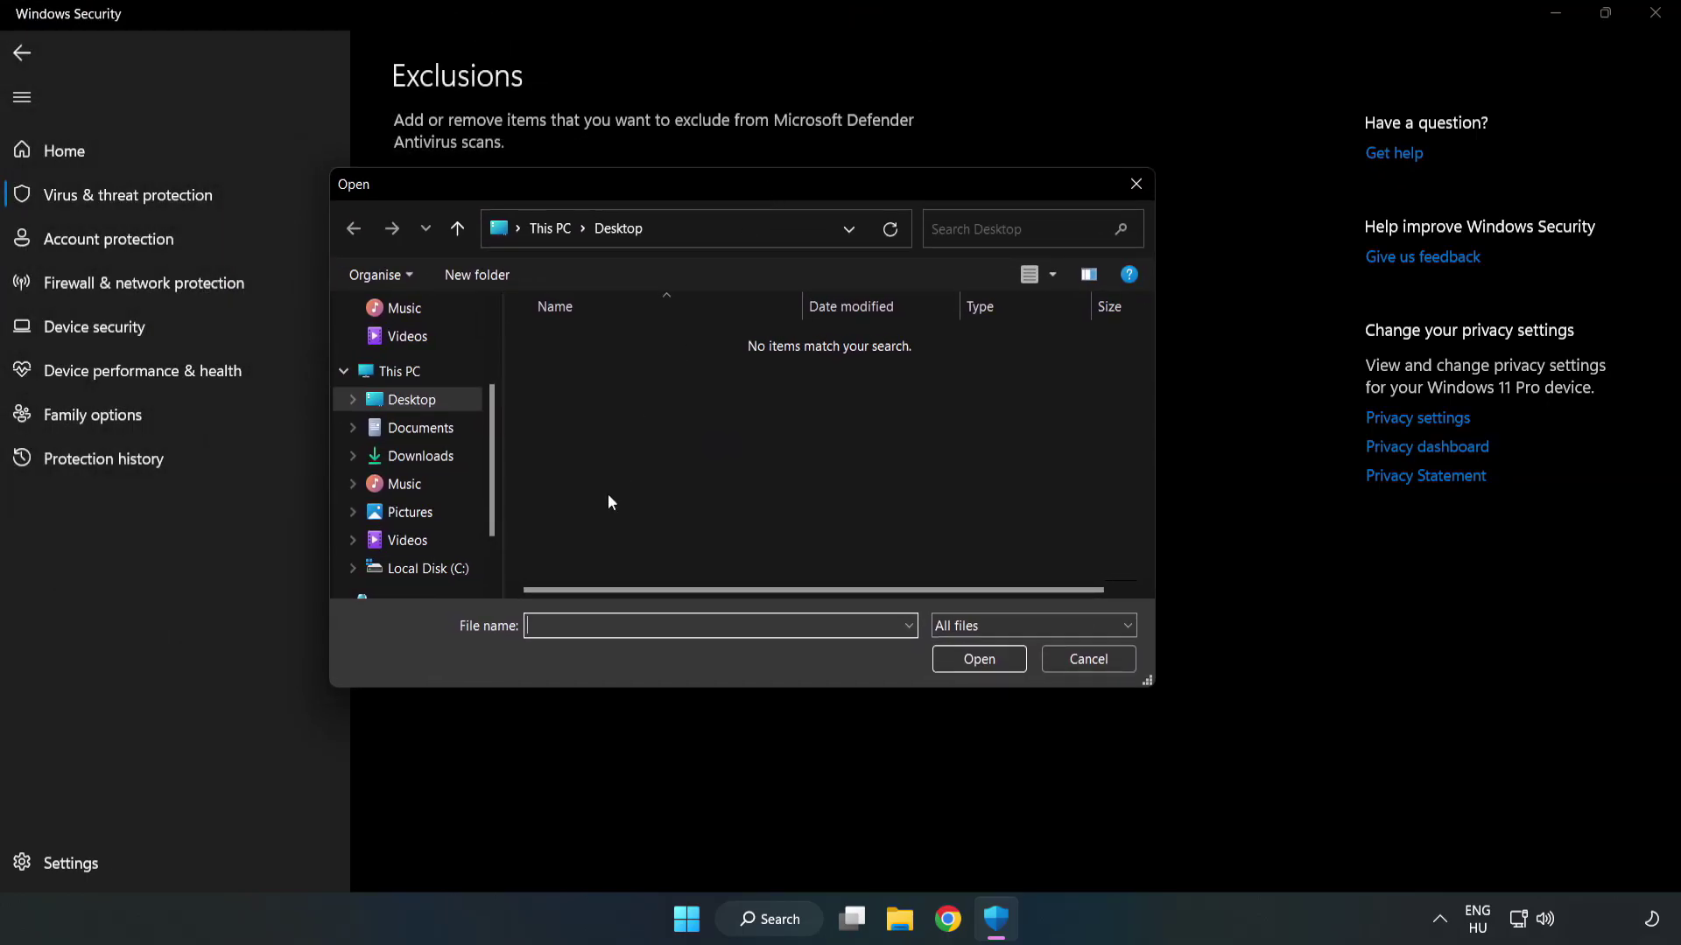
{"action": "left_click", "coordinate": [431, 569]}
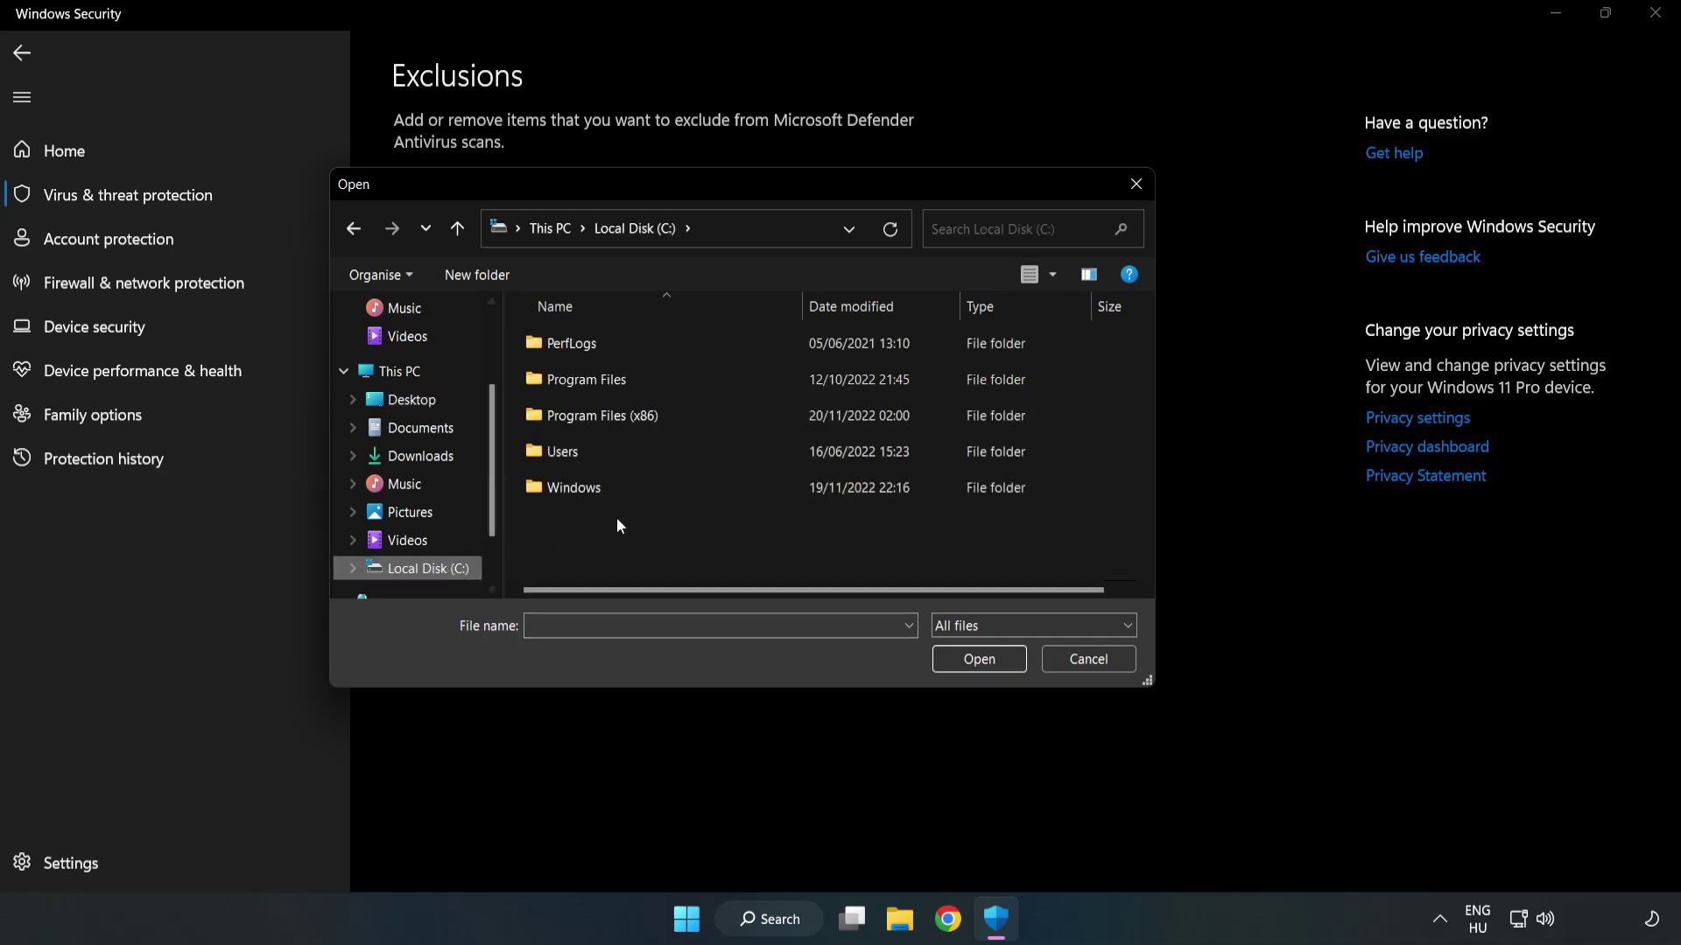
{"action": "double_click", "coordinate": [660, 418]}
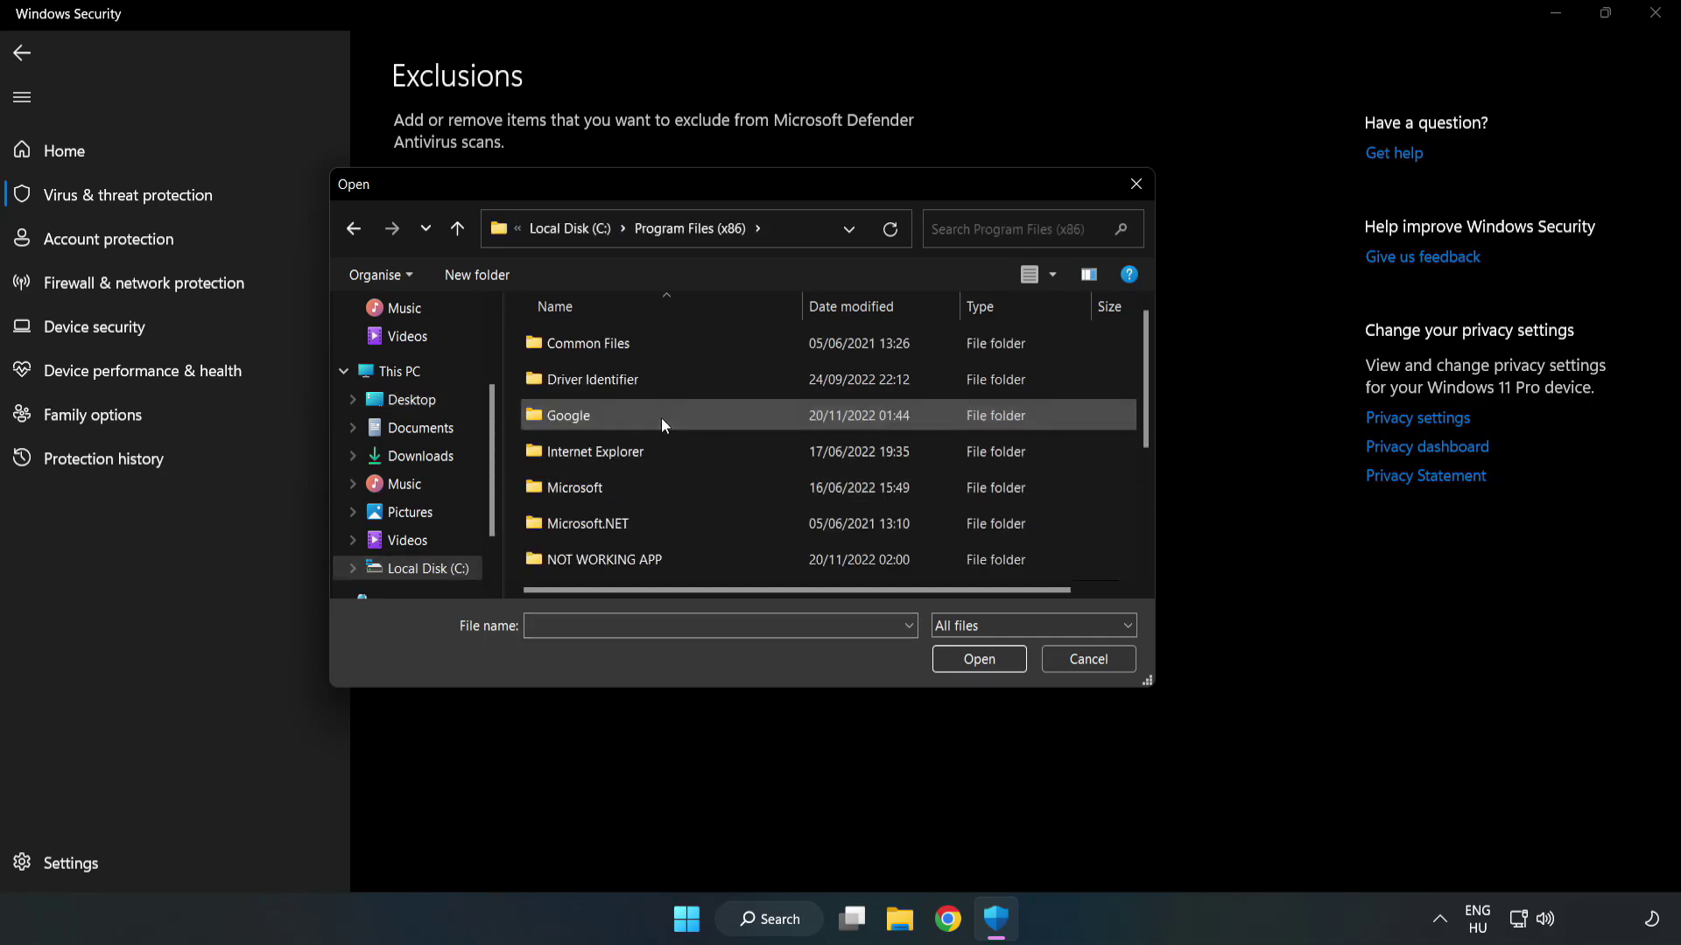
{"action": "double_click", "coordinate": [661, 557]}
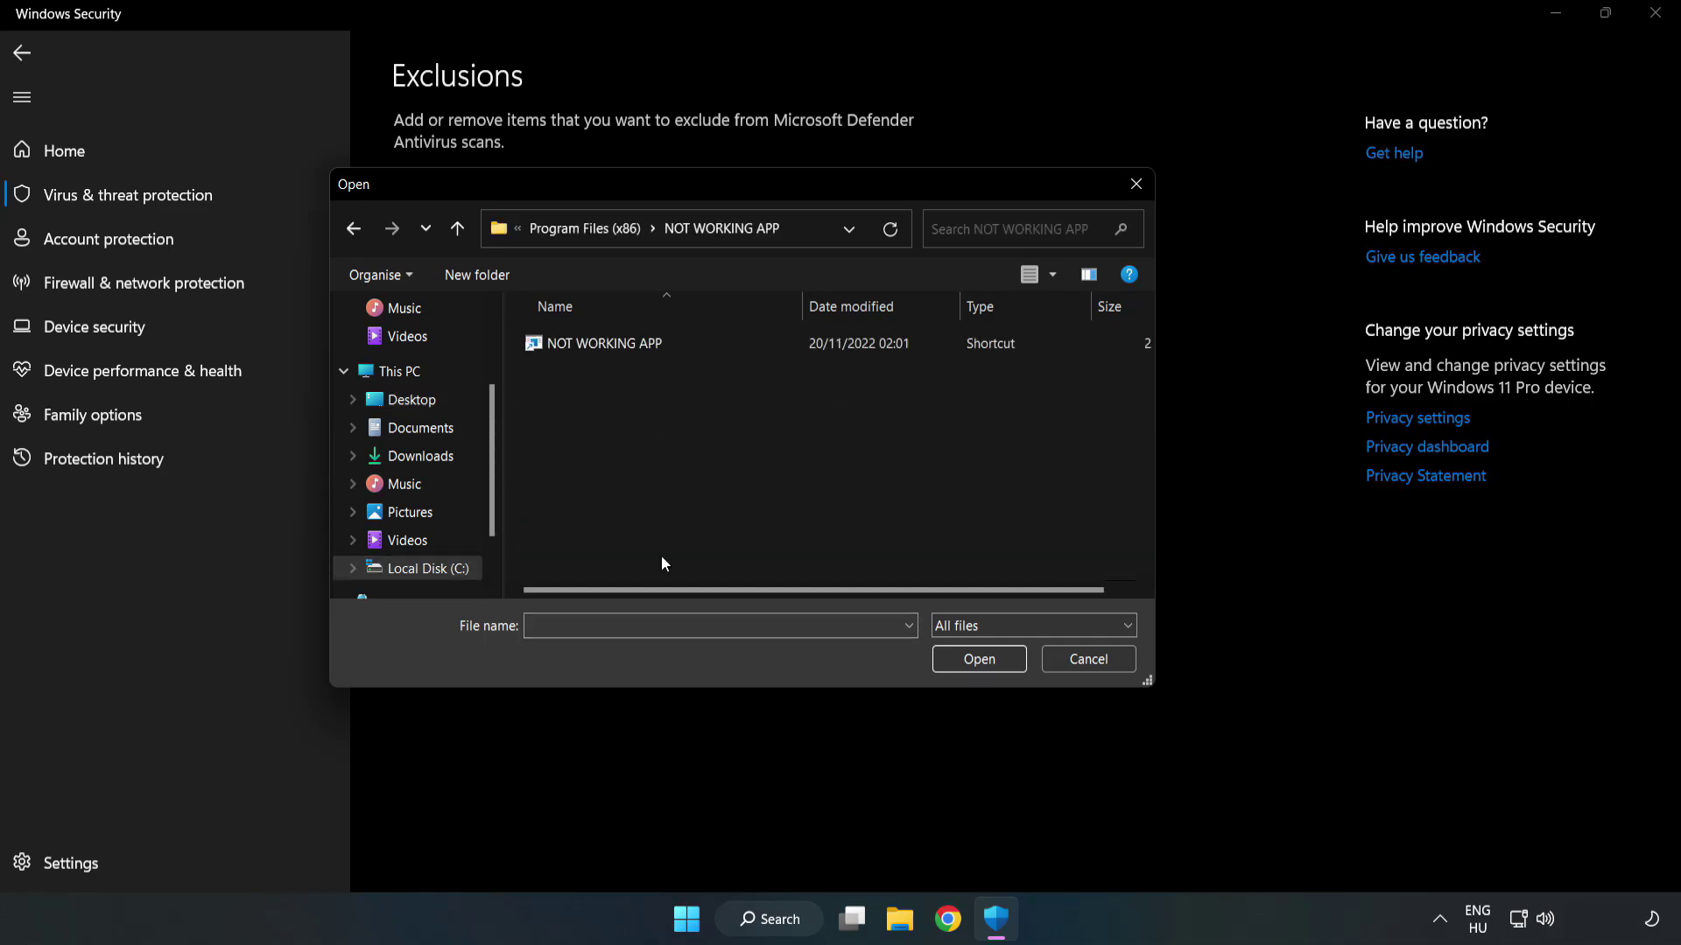
{"action": "left_click", "coordinate": [592, 343]}
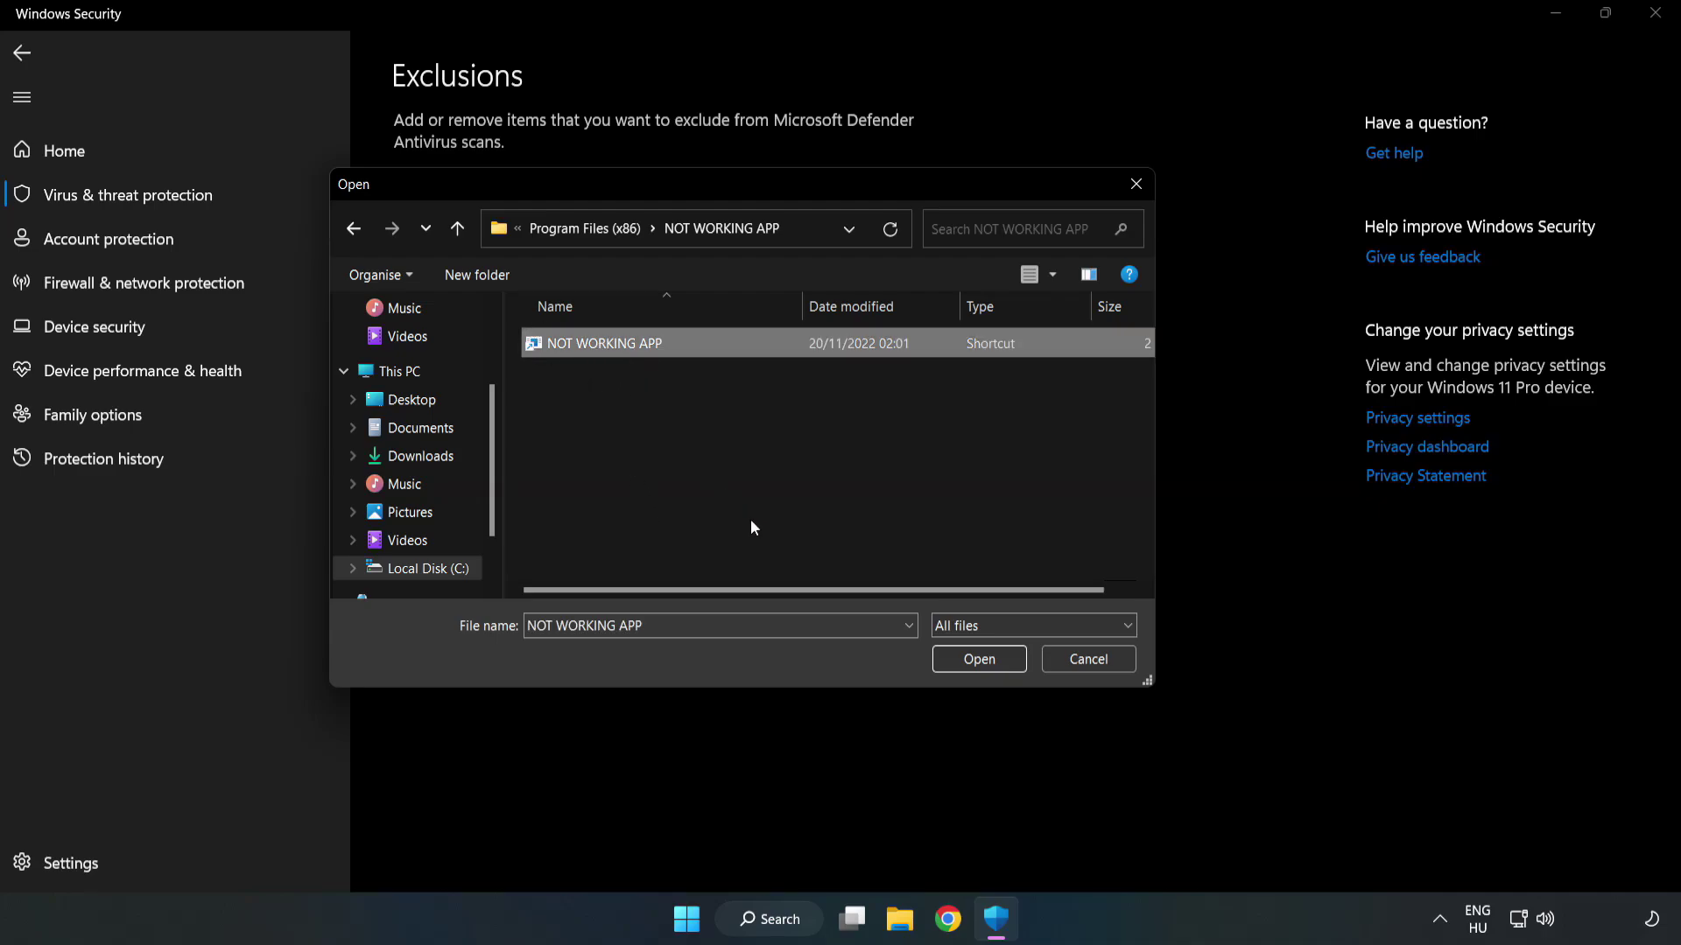
{"action": "left_click", "coordinate": [978, 659]}
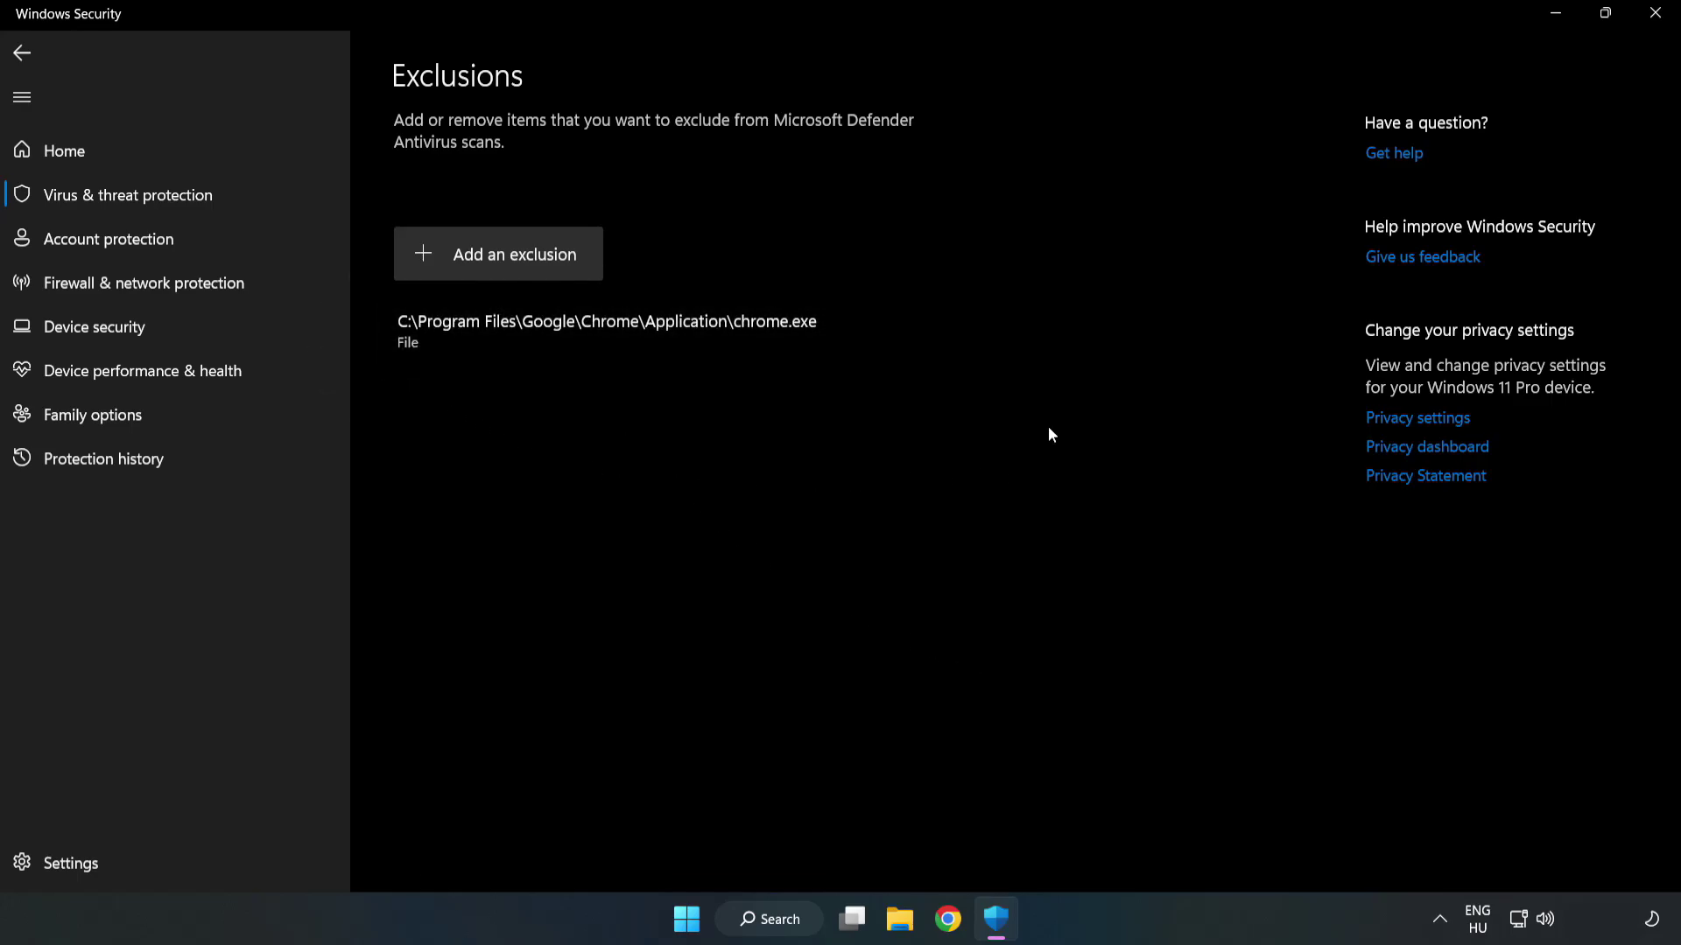
{"action": "left_click", "coordinate": [1655, 23]}
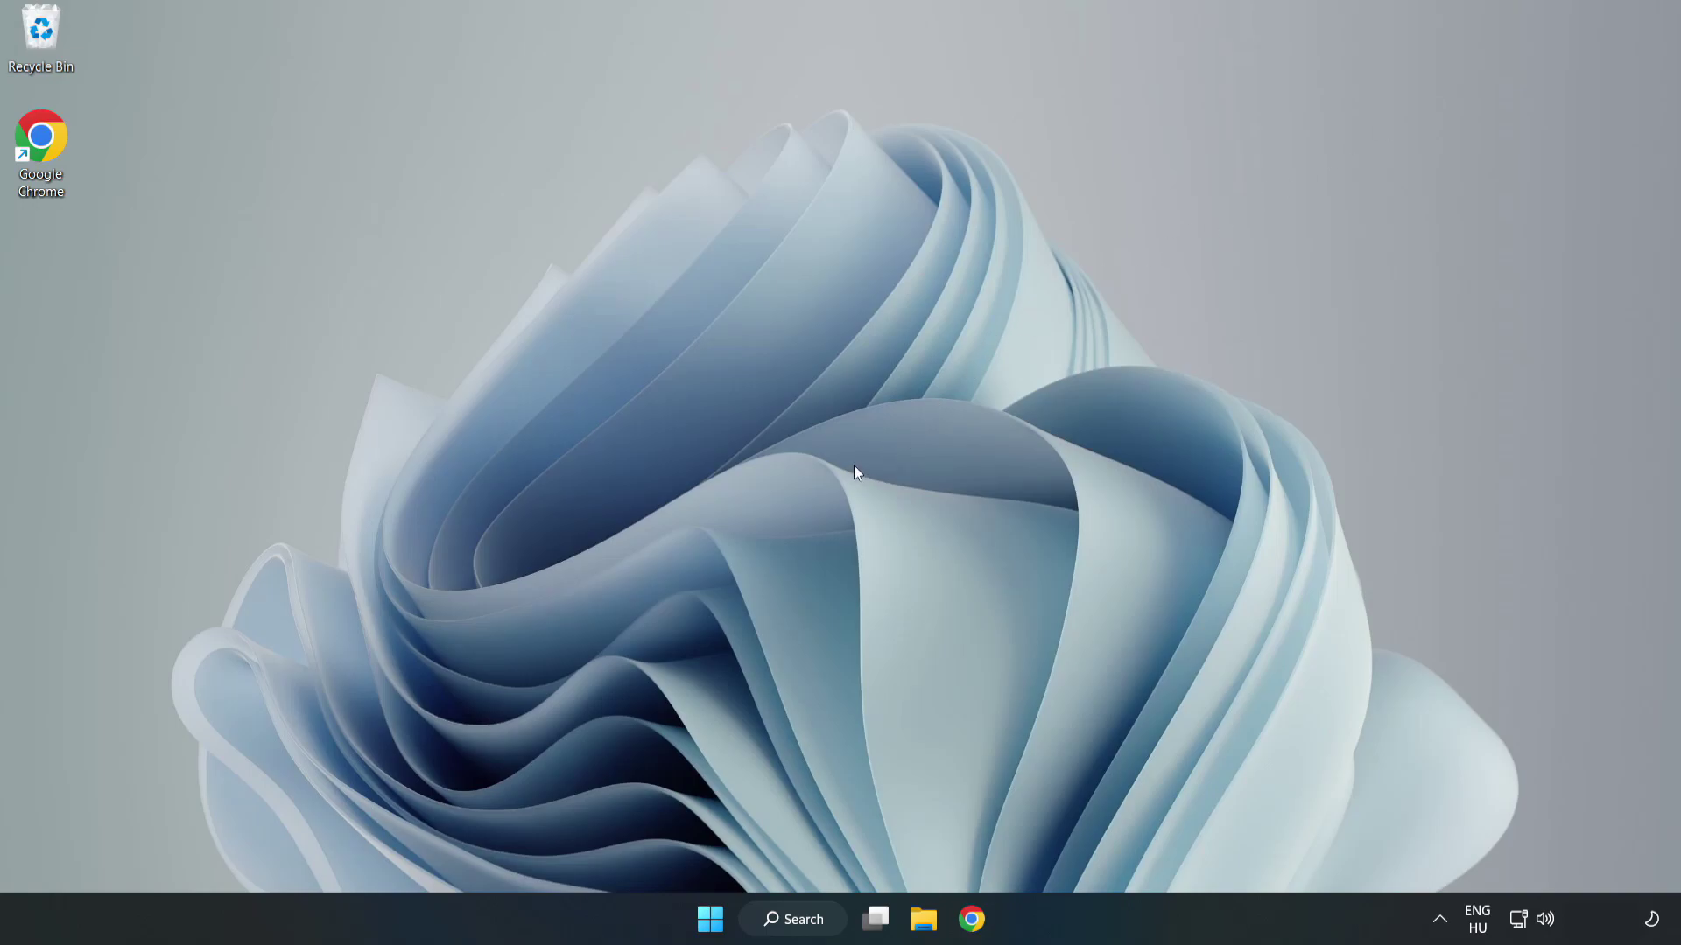
Step: Show the Start menu's power options: Sleep, Shut down and Restart
{"action": "left_click", "coordinate": [710, 918]}
{"action": "left_click", "coordinate": [1120, 842]}
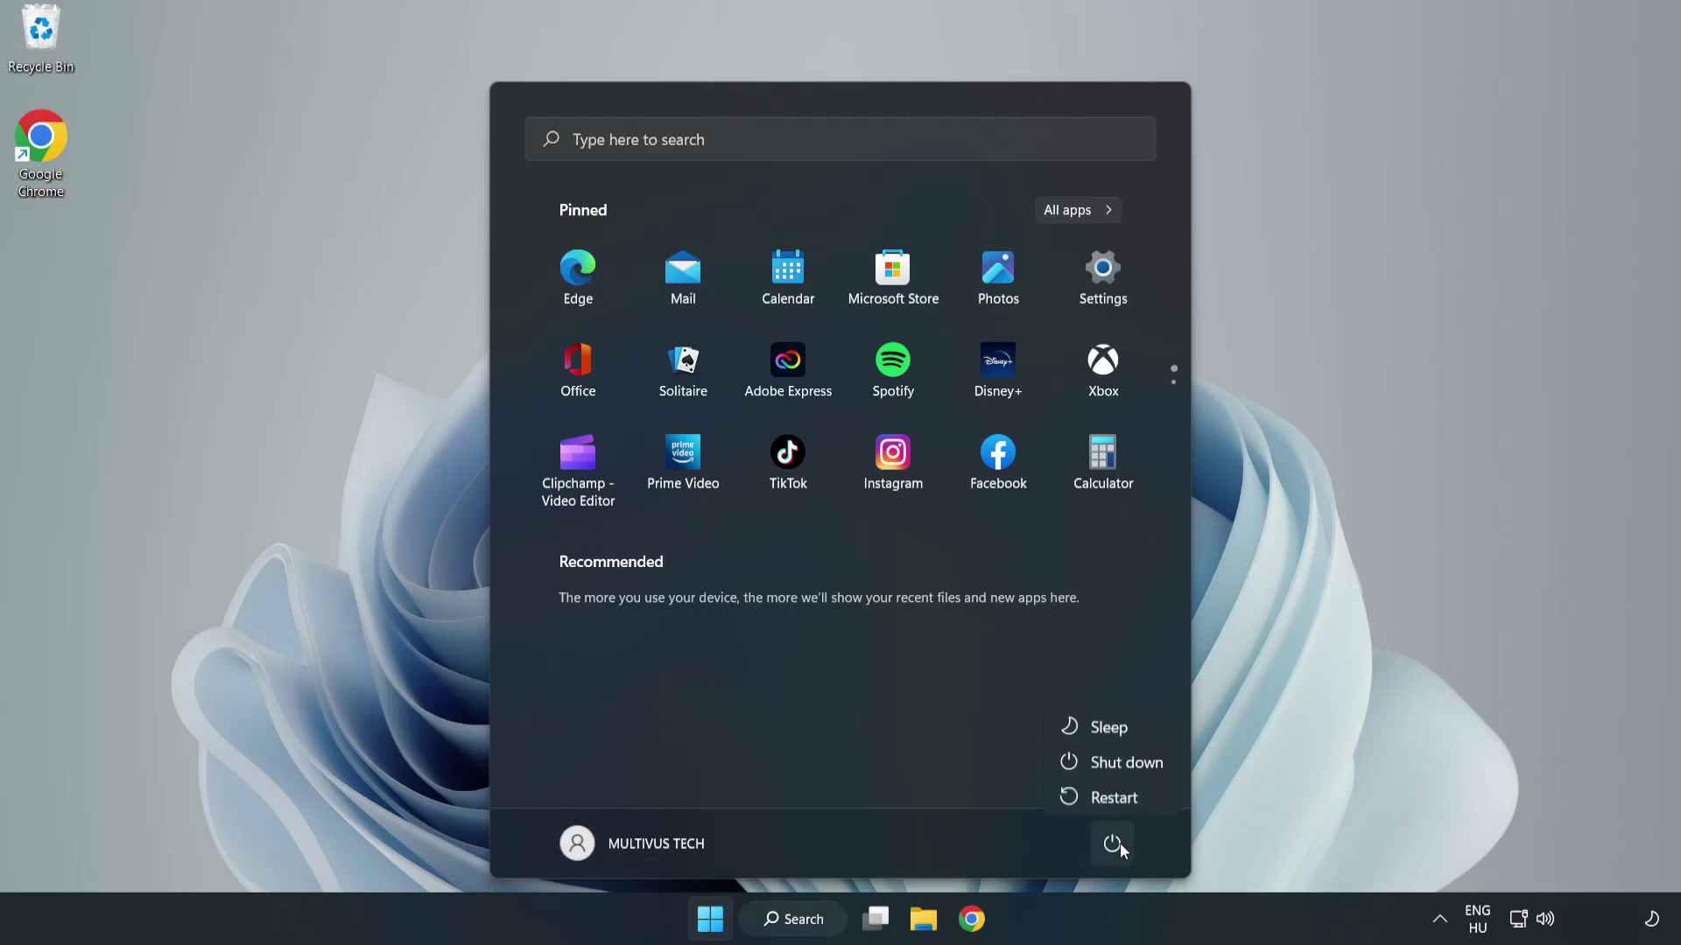